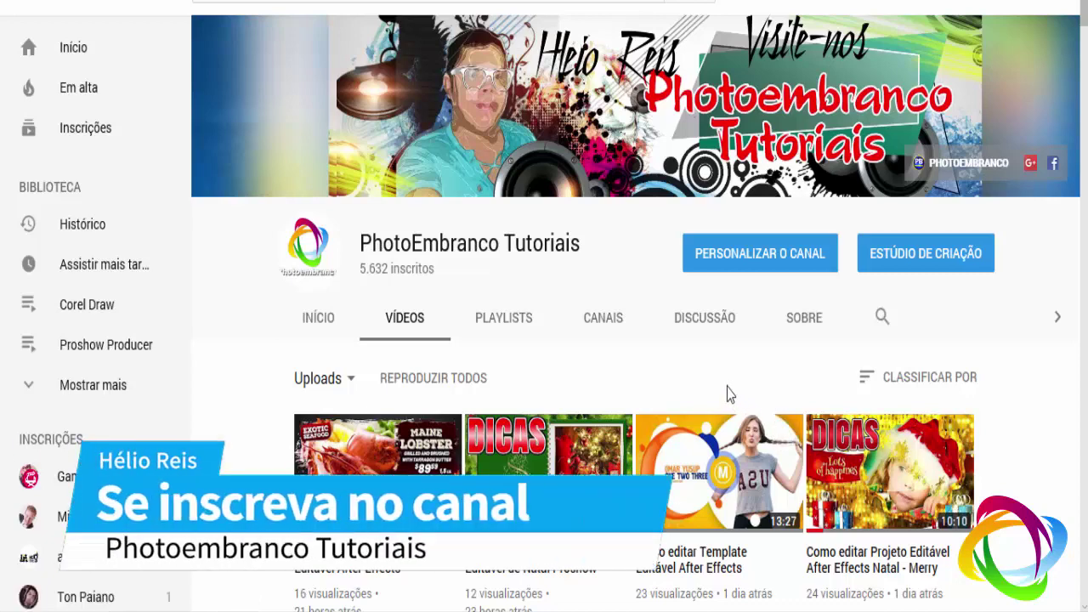
Step: Browse the seller's listings to find the Takstar Sgc 598 directional microphone
scroll(727, 391, down, 4)
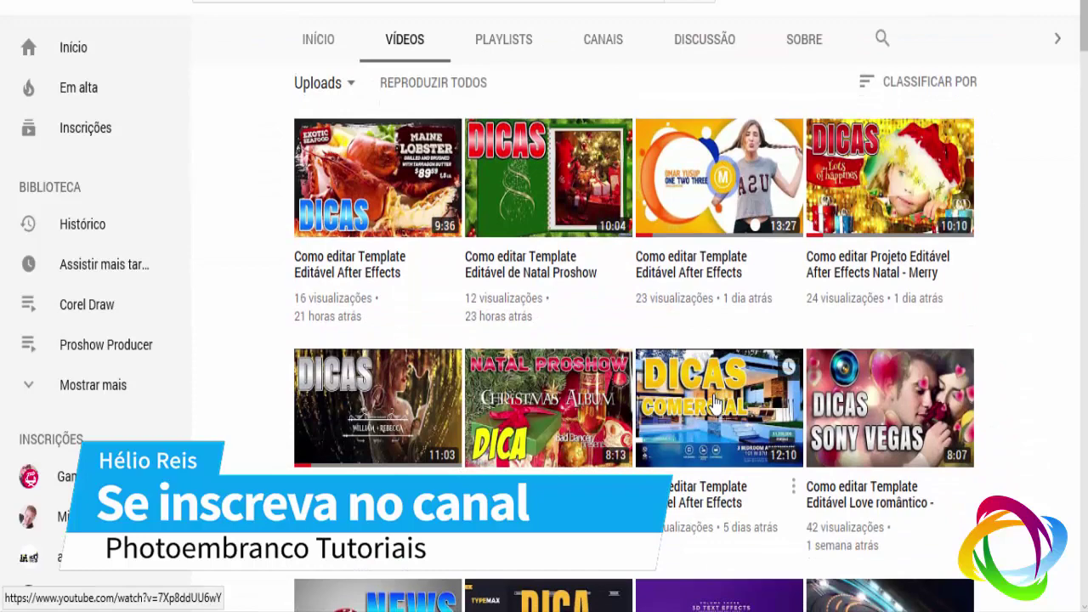
scroll(717, 404, up, 2)
scroll(712, 401, up, 2)
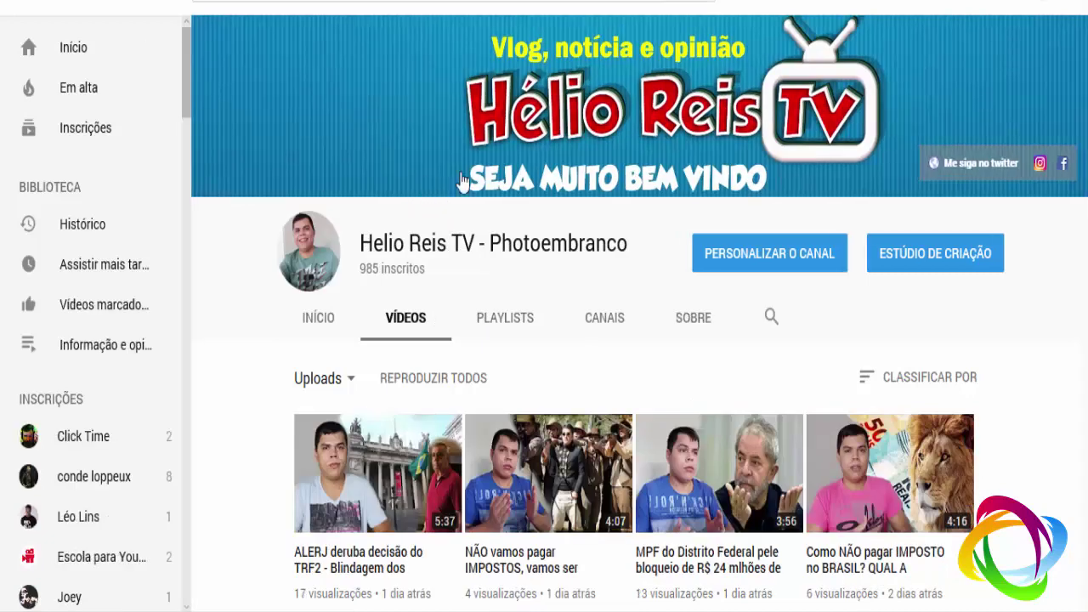
mouse_move(599, 158)
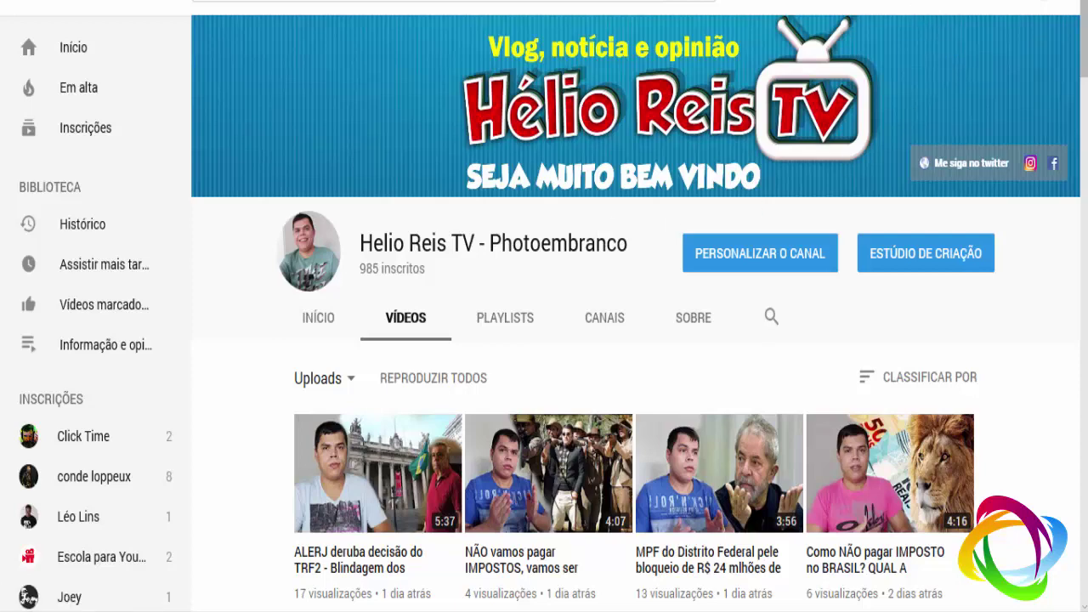
scroll(514, 436, down, 3)
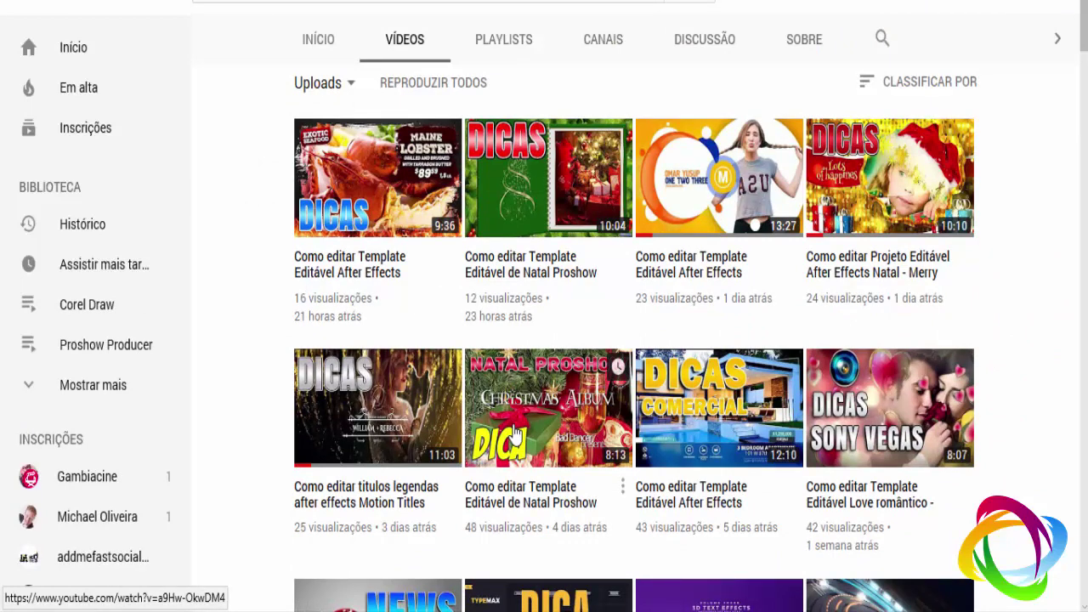
scroll(515, 434, up, 3)
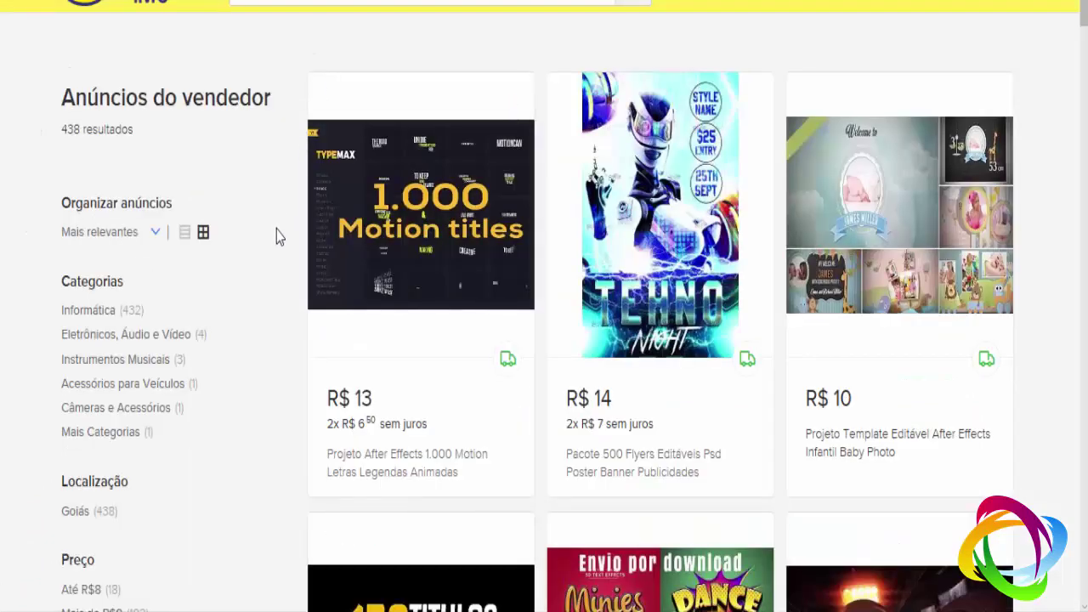
scroll(473, 228, down, 2)
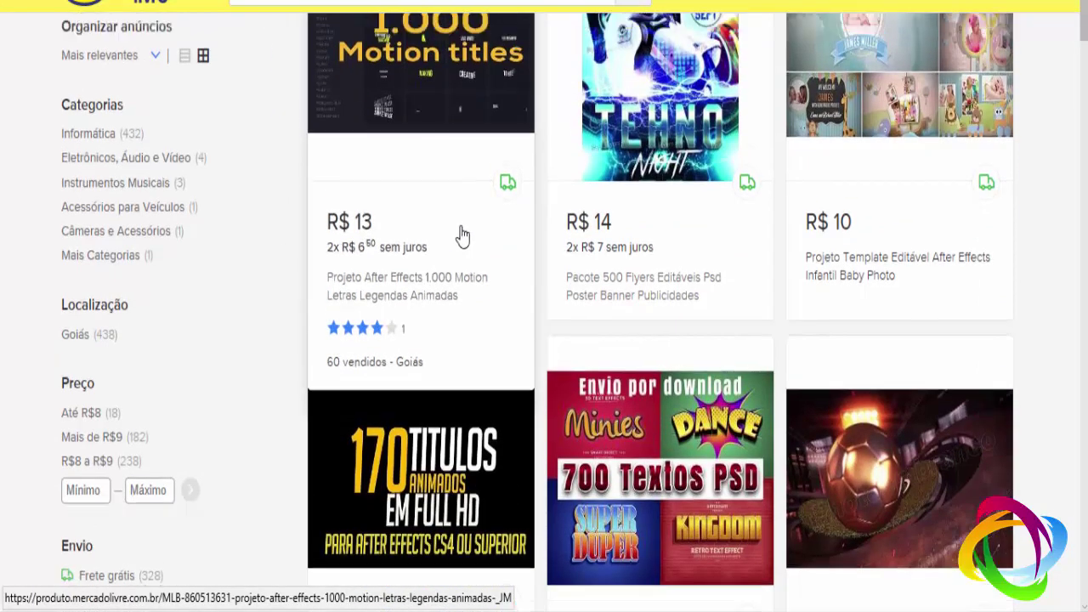
scroll(462, 237, up, 2)
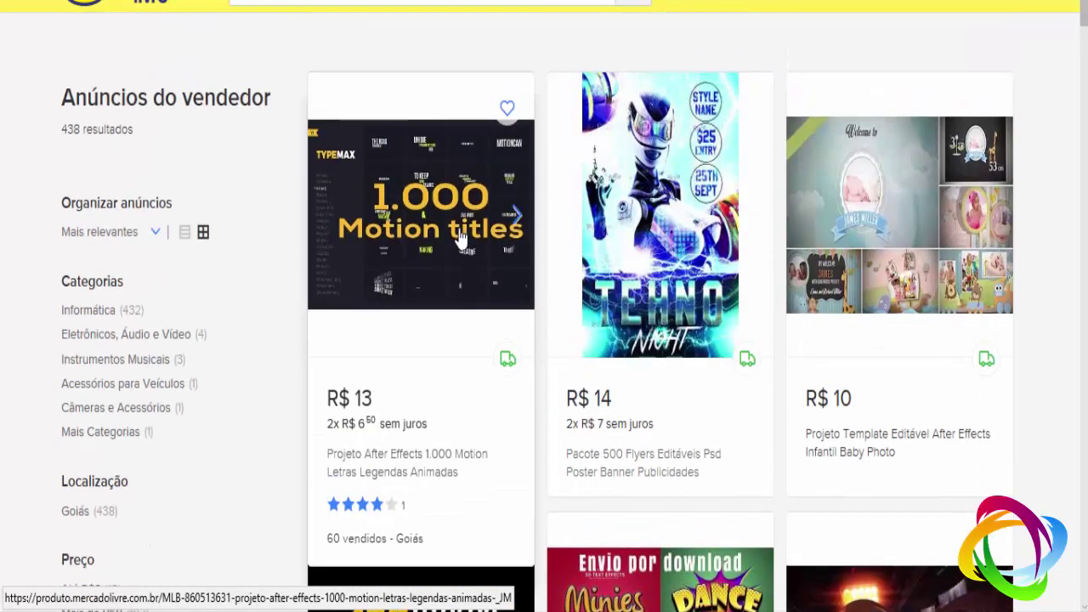
scroll(459, 240, down, 1)
scroll(457, 235, down, 1)
scroll(456, 236, down, 1)
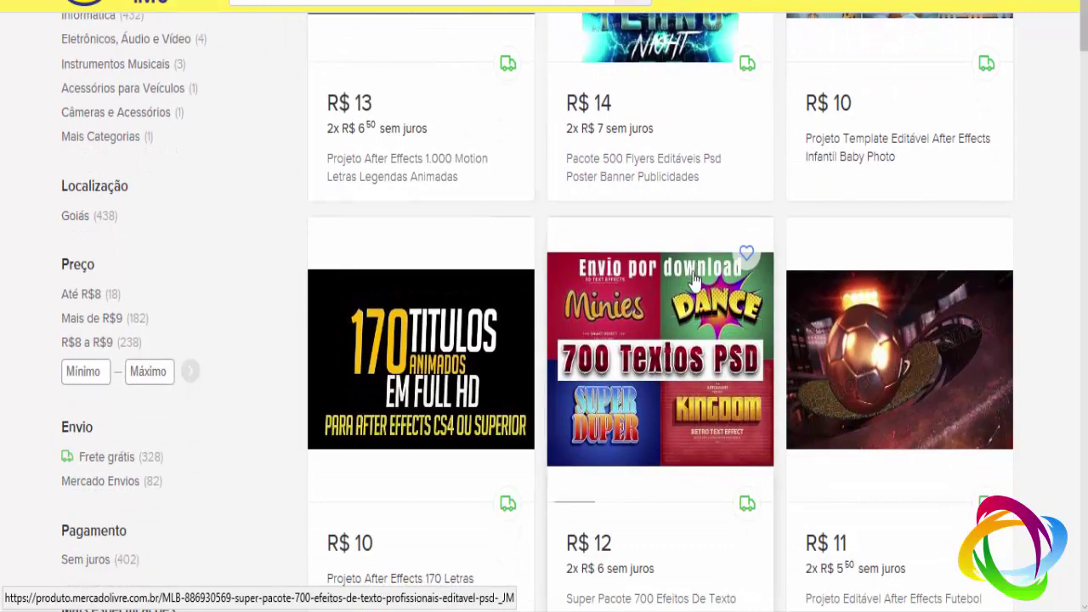
scroll(695, 279, down, 3)
scroll(695, 279, down, 2)
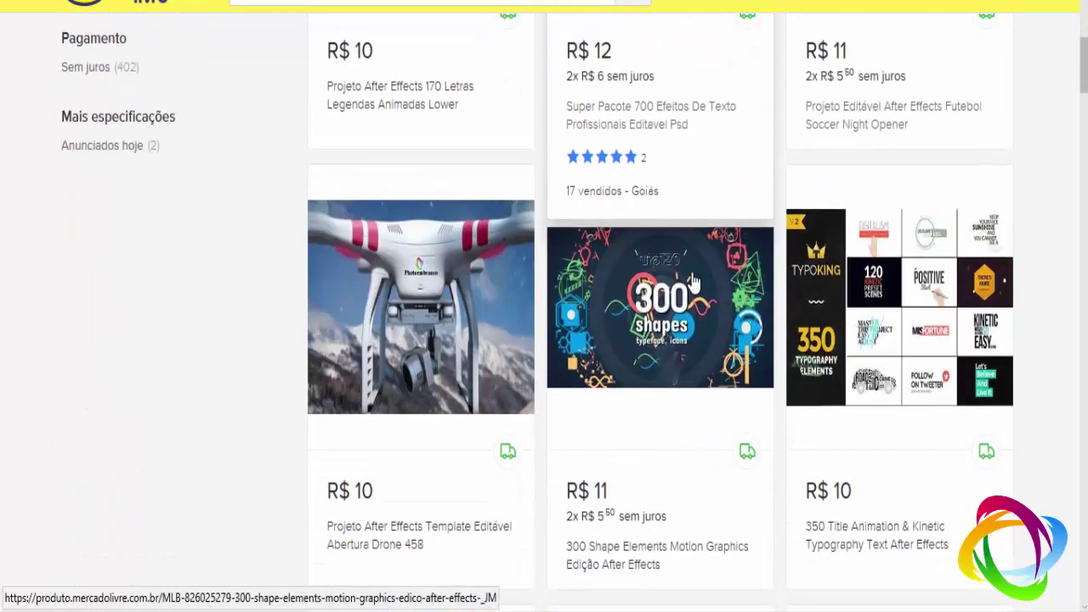
scroll(695, 279, down, 2)
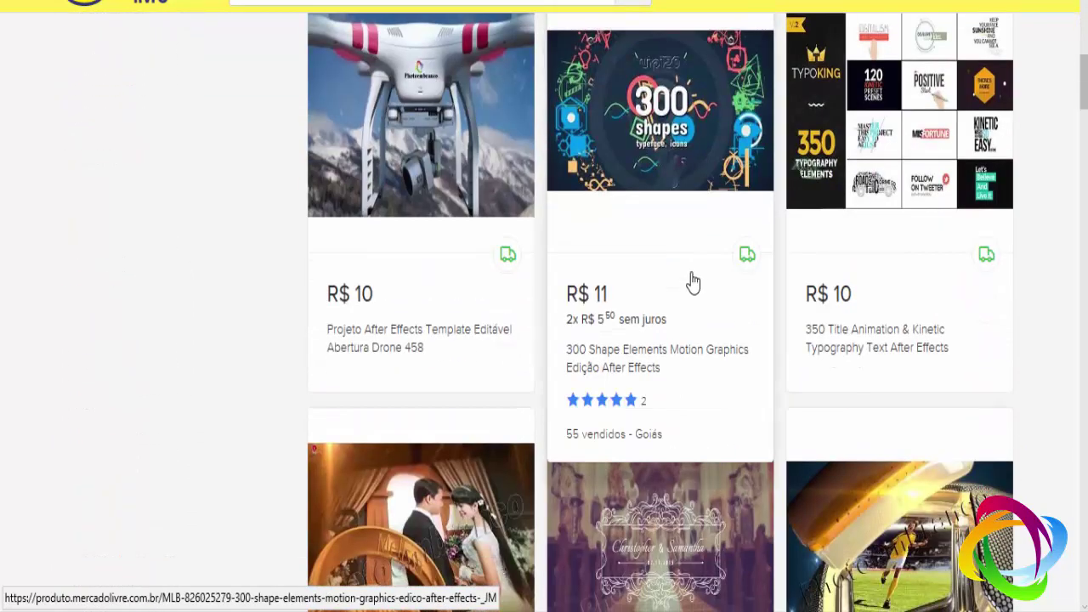
scroll(693, 282, up, 2)
scroll(695, 280, up, 2)
scroll(695, 280, down, 3)
scroll(473, 280, down, 5)
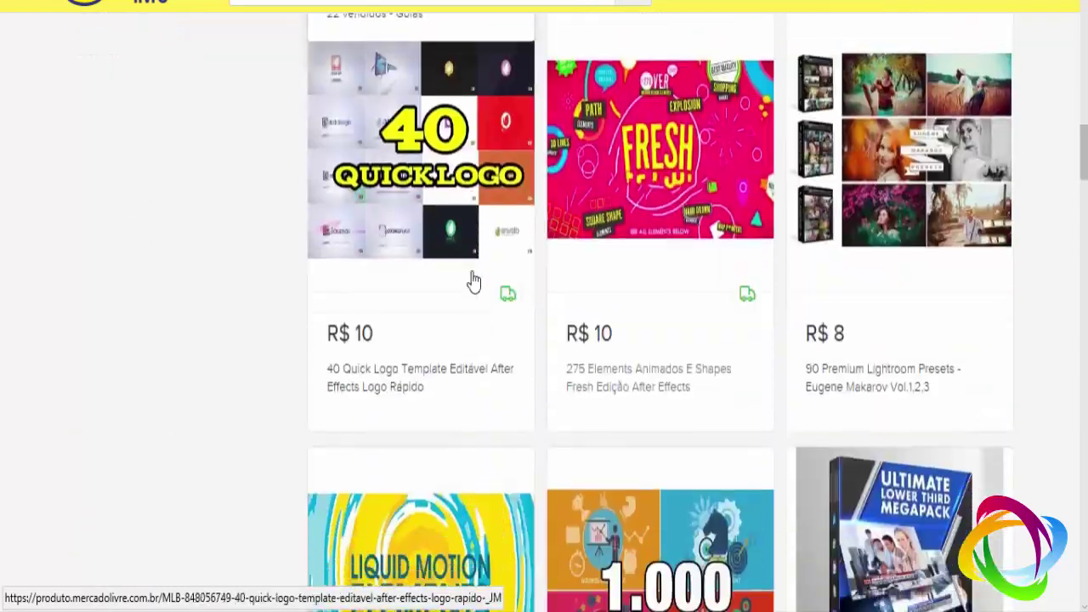
scroll(476, 281, down, 5)
scroll(474, 280, down, 5)
scroll(473, 280, down, 5)
scroll(473, 279, down, 5)
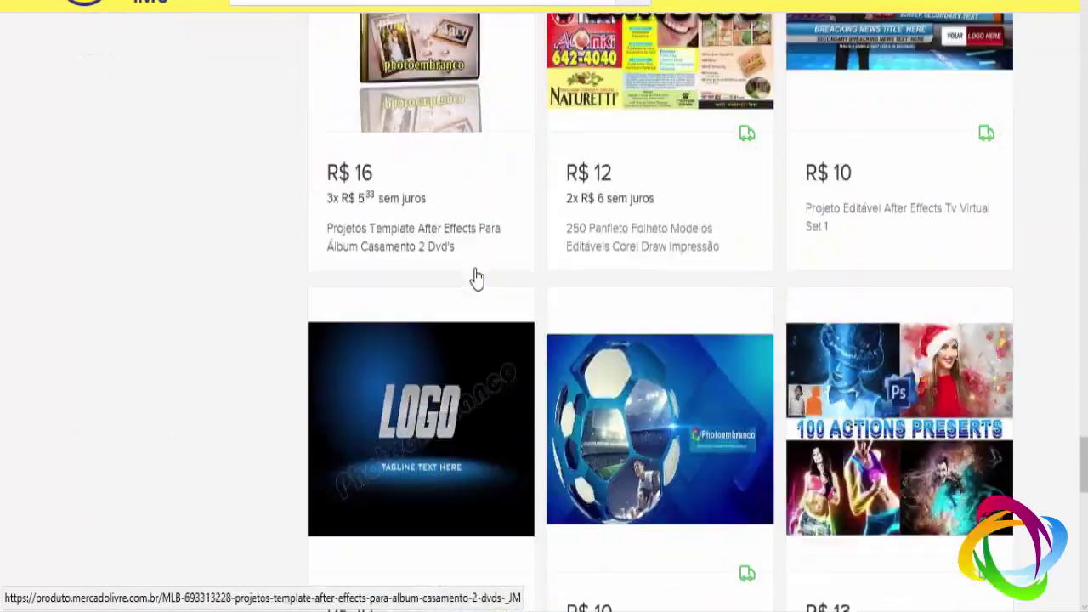
scroll(581, 384, down, 5)
scroll(580, 384, down, 5)
scroll(578, 365, down, 3)
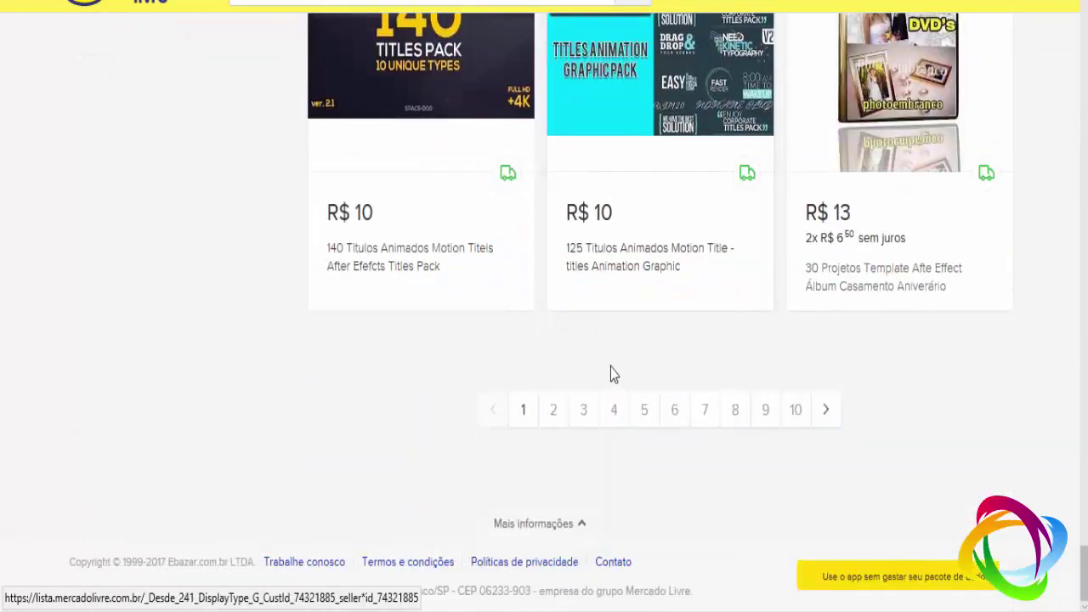
scroll(611, 368, up, 10)
scroll(611, 367, up, 5)
scroll(600, 359, up, 5)
scroll(600, 355, up, 5)
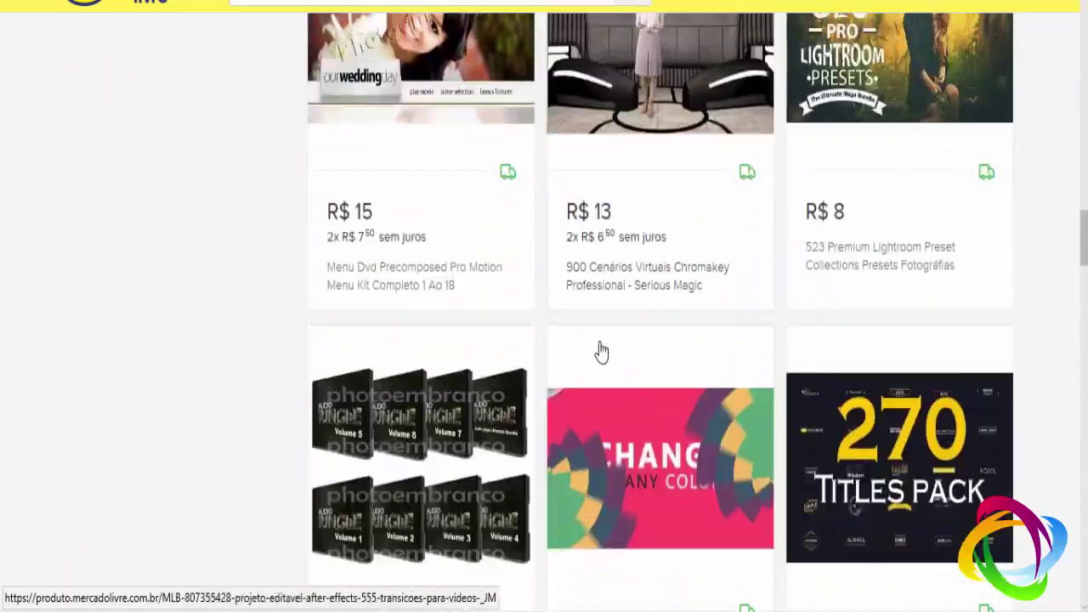
scroll(601, 352, up, 5)
scroll(598, 348, up, 5)
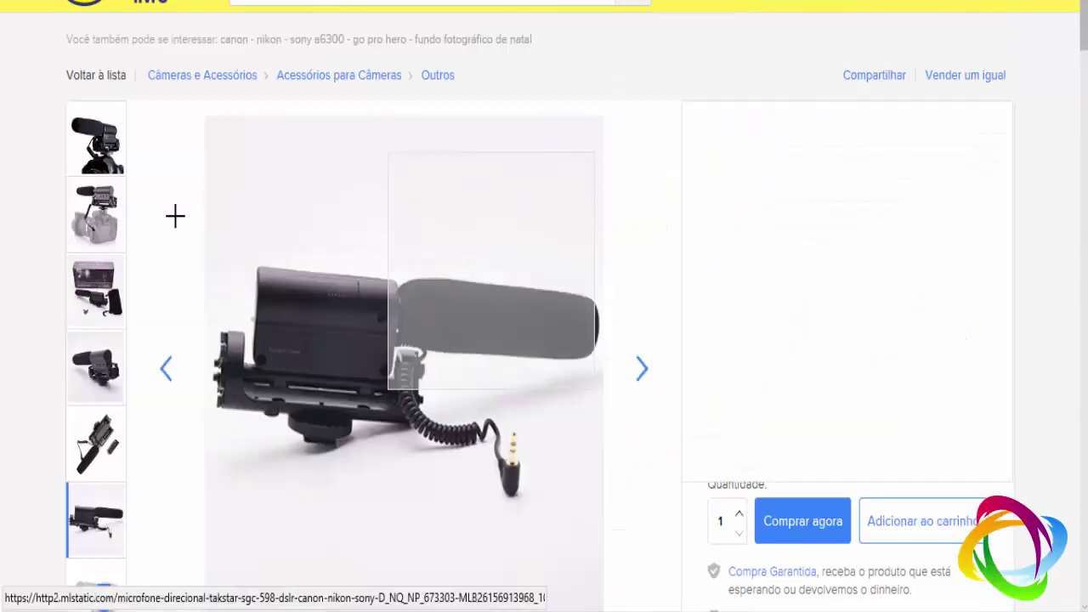
Step: View the Takstar microphone's gallery photos, including the camera-mounted shot
click(96, 138)
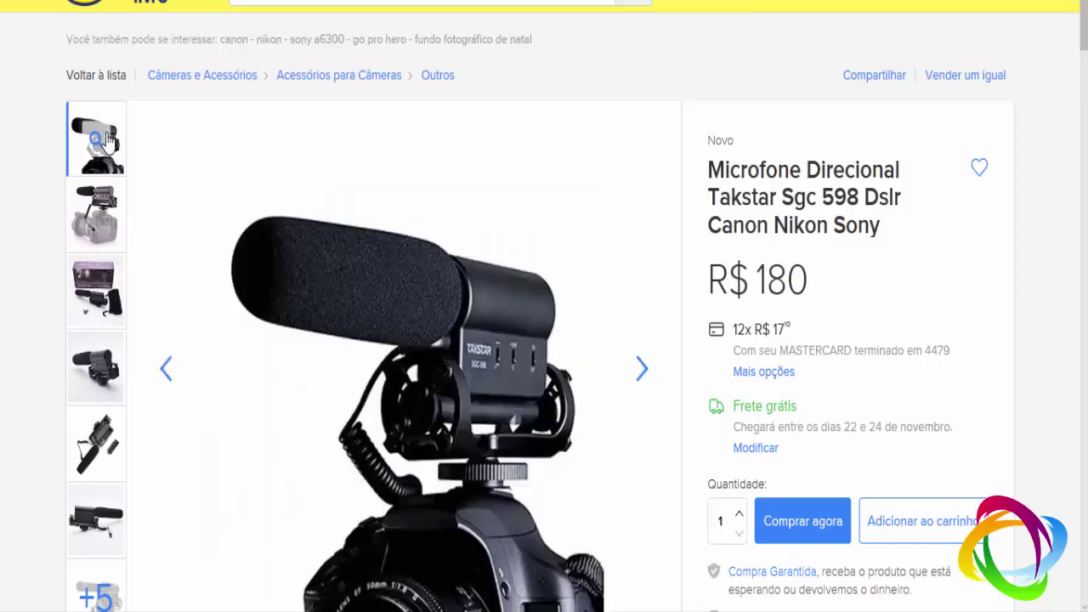
click(94, 251)
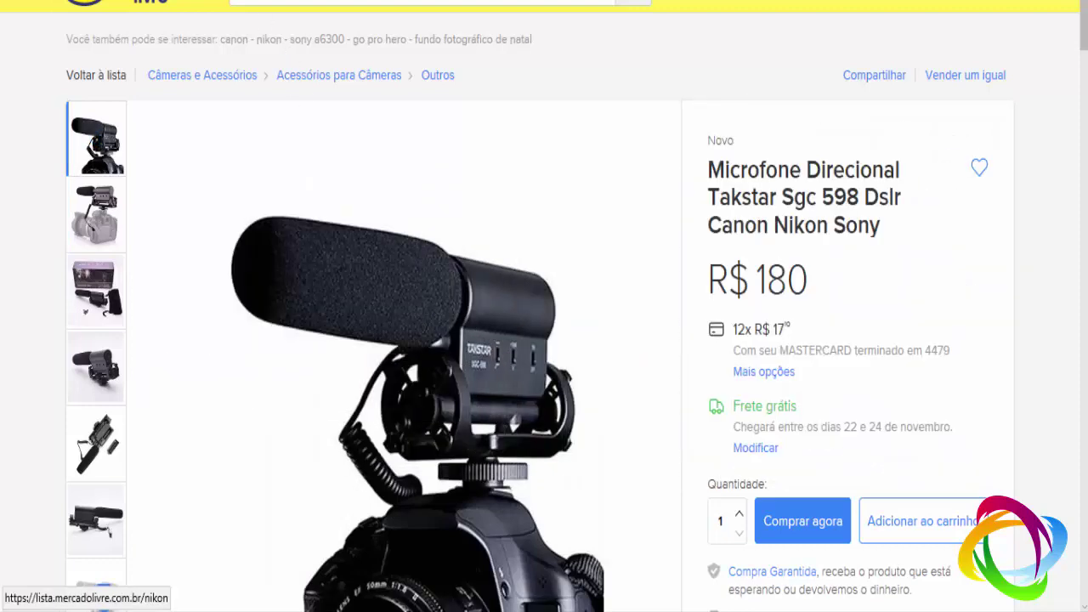
scroll(391, 451, down, 1)
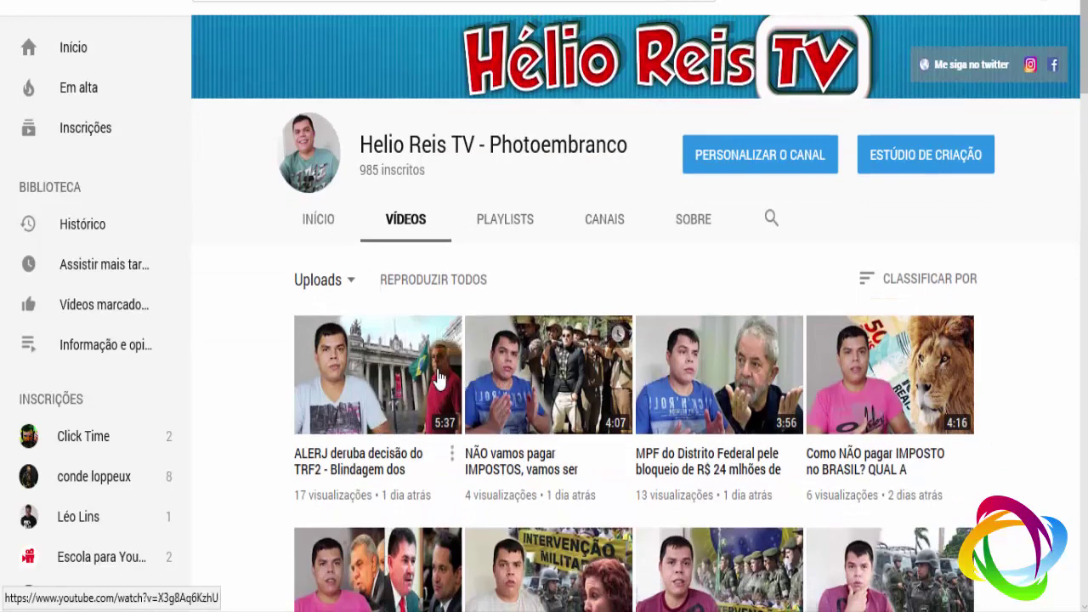
Step: Play the Real Estate template preview MP4 in Filmes e TV
scroll(370, 371, up, 1)
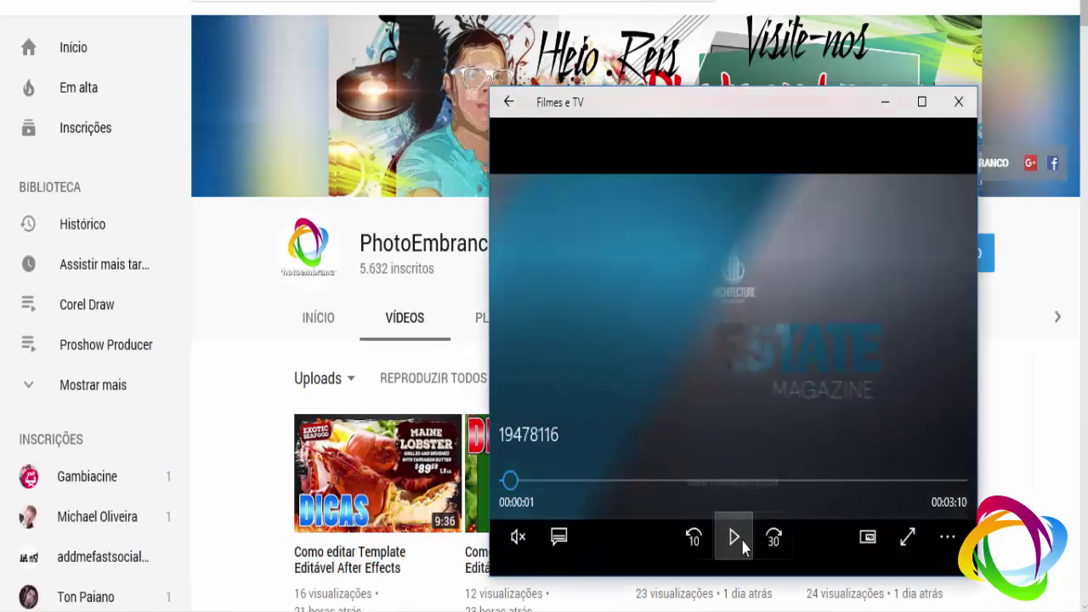
click(736, 537)
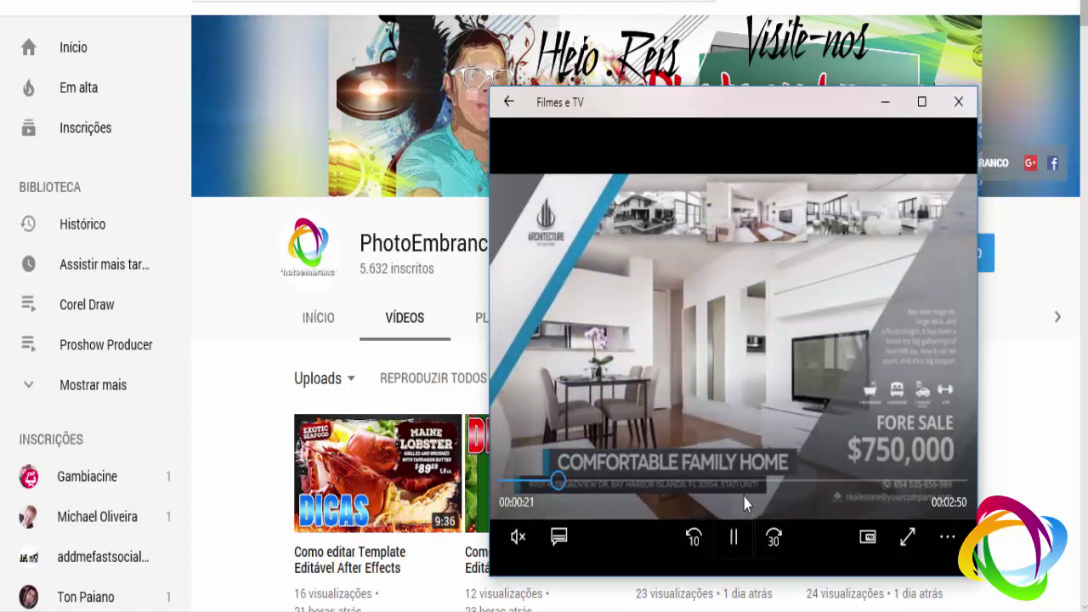
Step: Pause the Real Estate preview in the Filmes e TV player
click(736, 539)
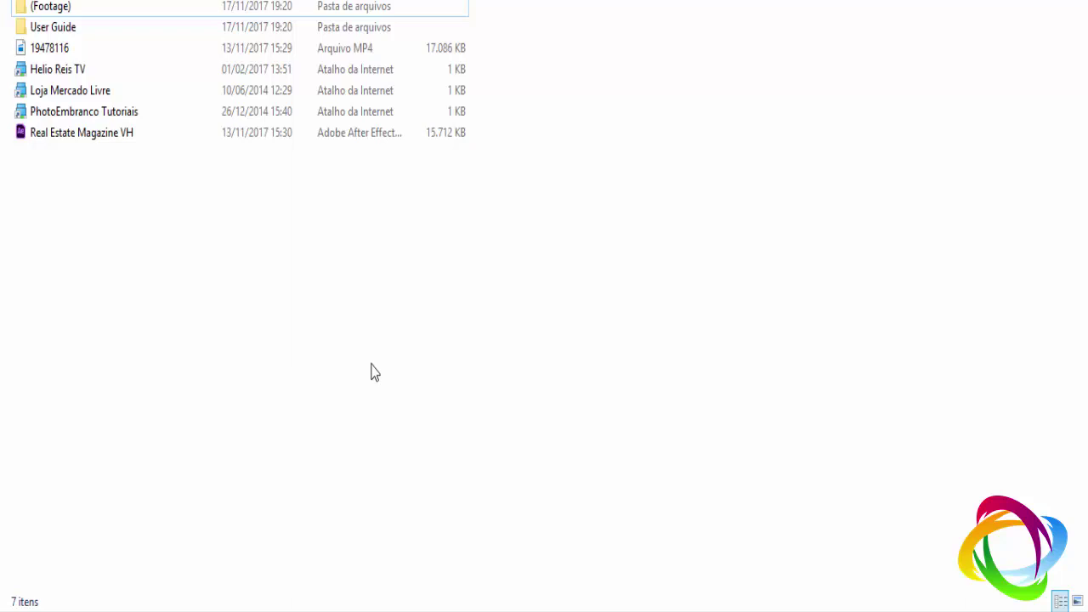
Step: Open the Real Estate Magazine VH .aep project in After Effects
click(91, 139)
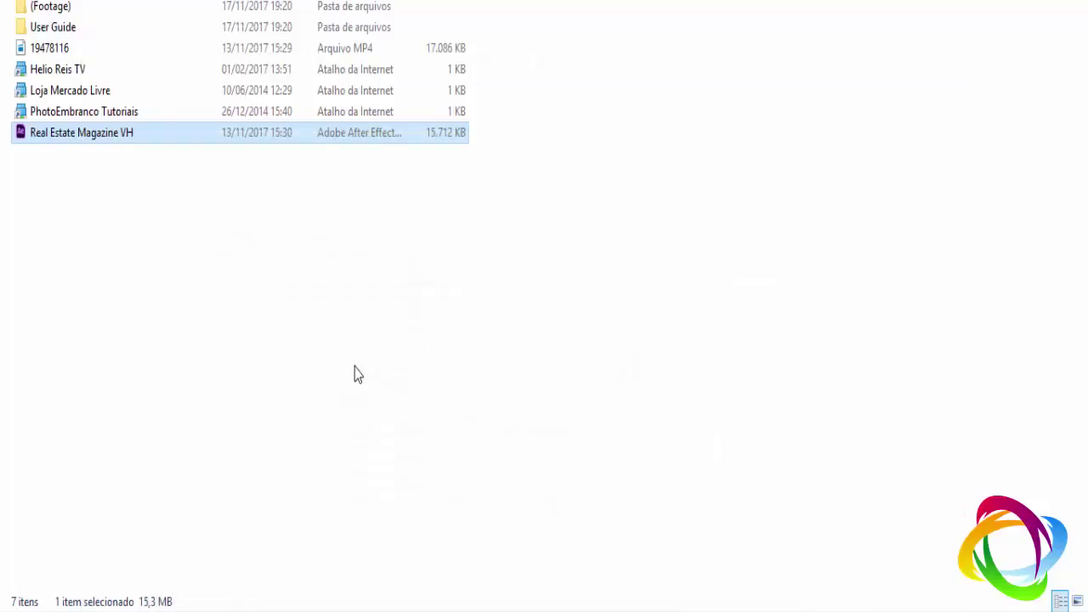
click(355, 372)
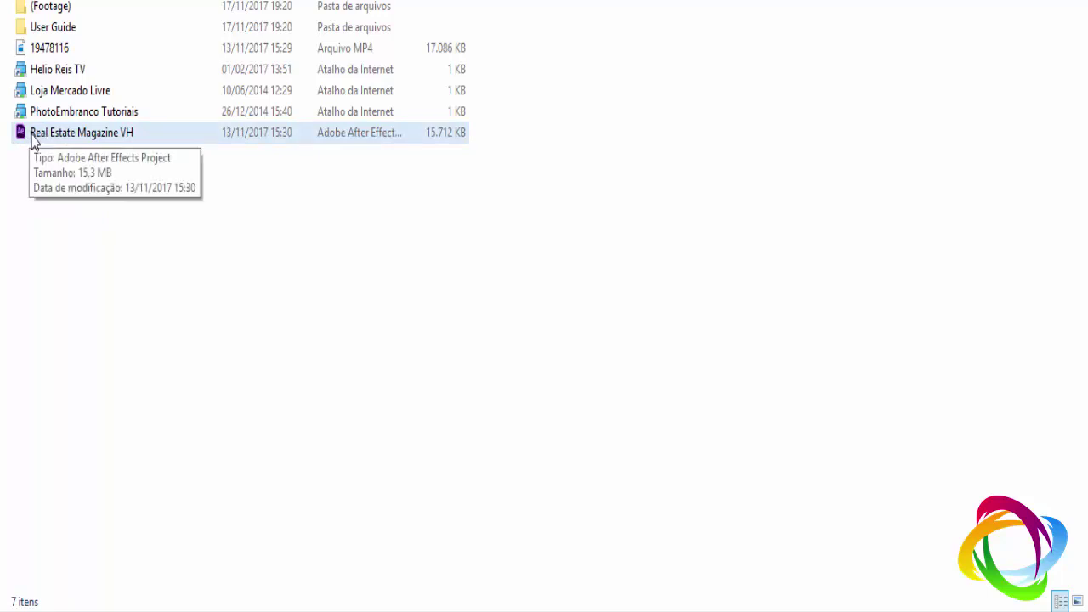
double_click(65, 141)
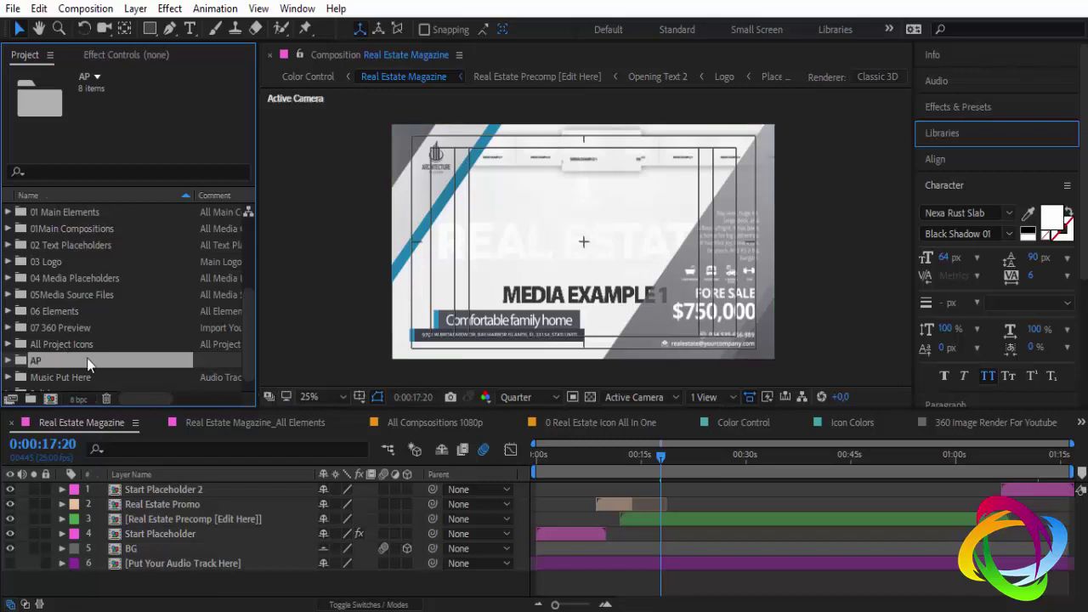
click(8, 361)
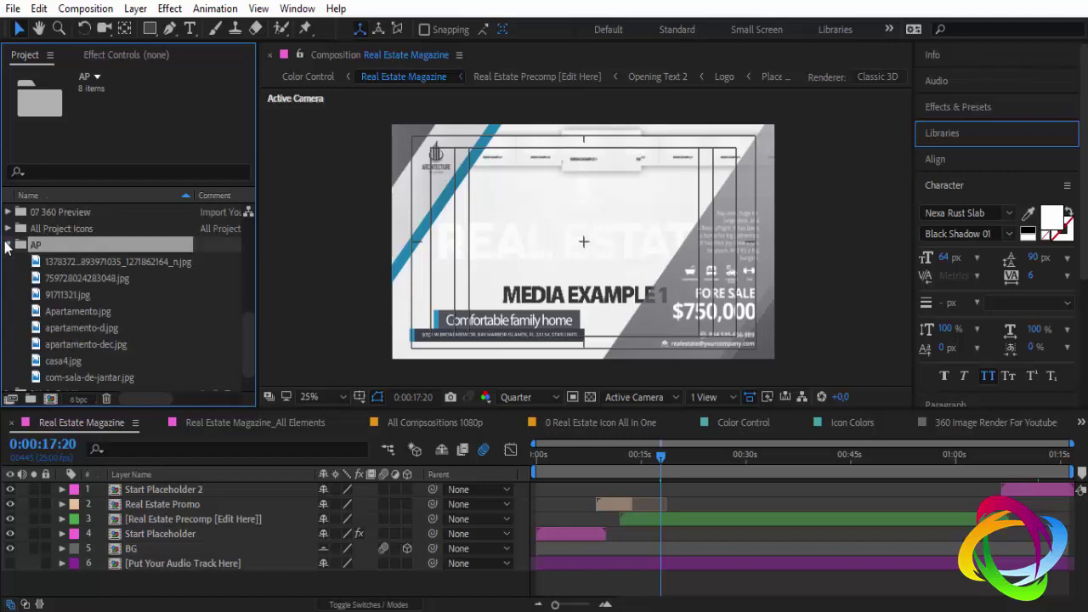
click(7, 244)
drag(247, 320, 241, 231)
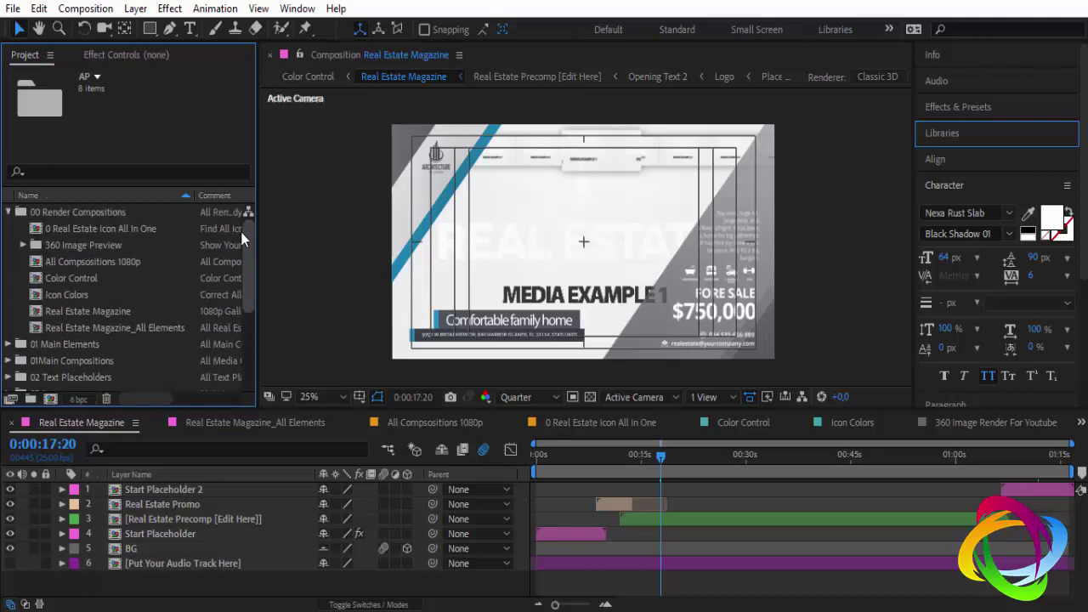
click(239, 229)
click(236, 280)
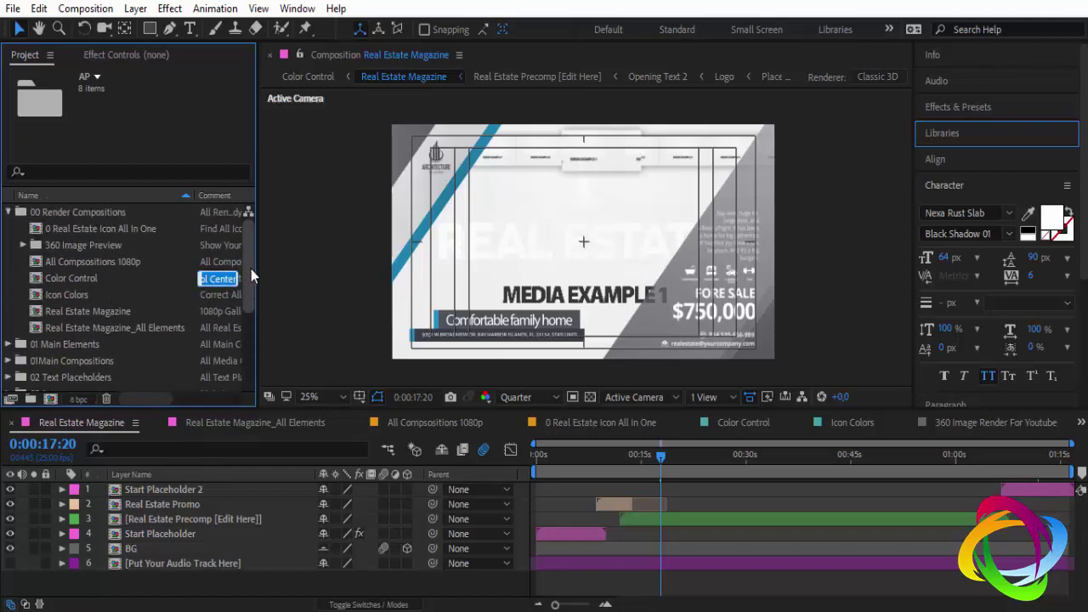
key(Return)
mouse_move(248, 277)
mouse_down()
mouse_move(252, 360)
mouse_move(248, 306)
mouse_up()
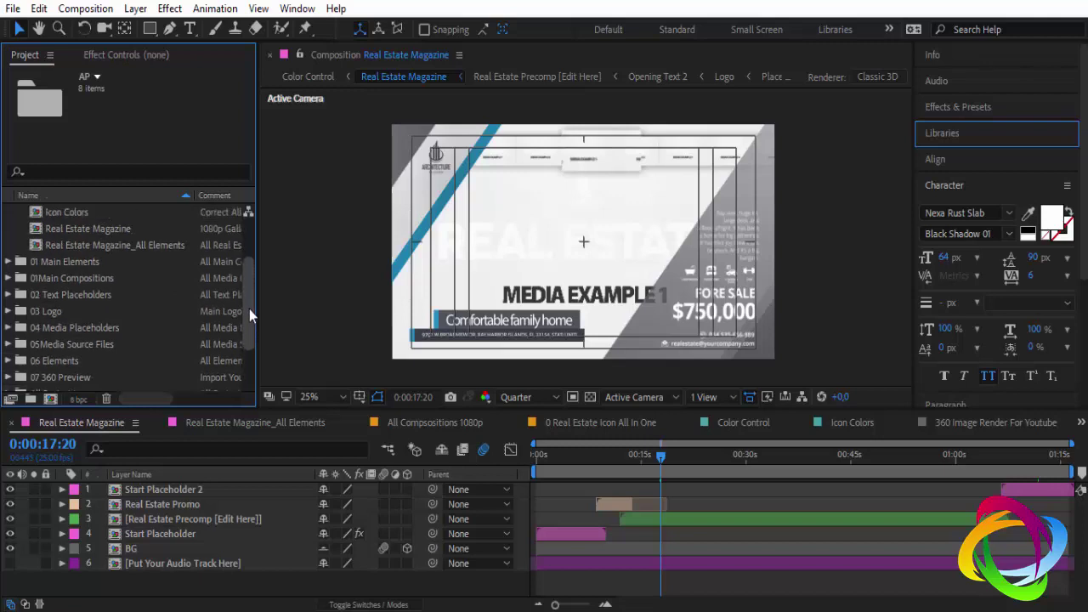
drag(249, 306, 237, 238)
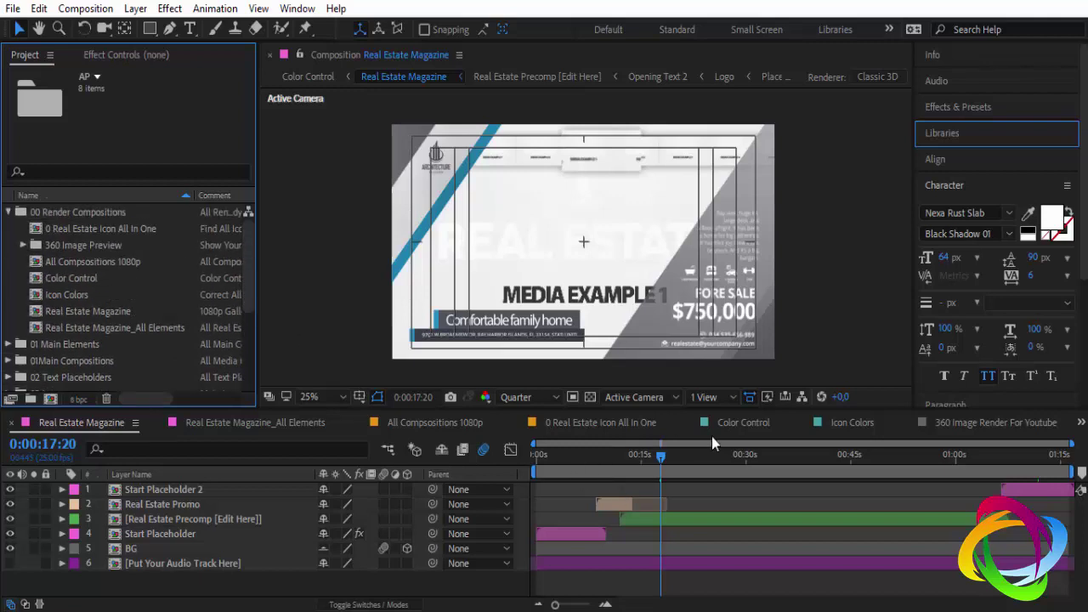
Step: Close the 360, Icon Colors, Icon All In One, 1080p and All Elements comp tabs, leaving Color Control shown
click(986, 423)
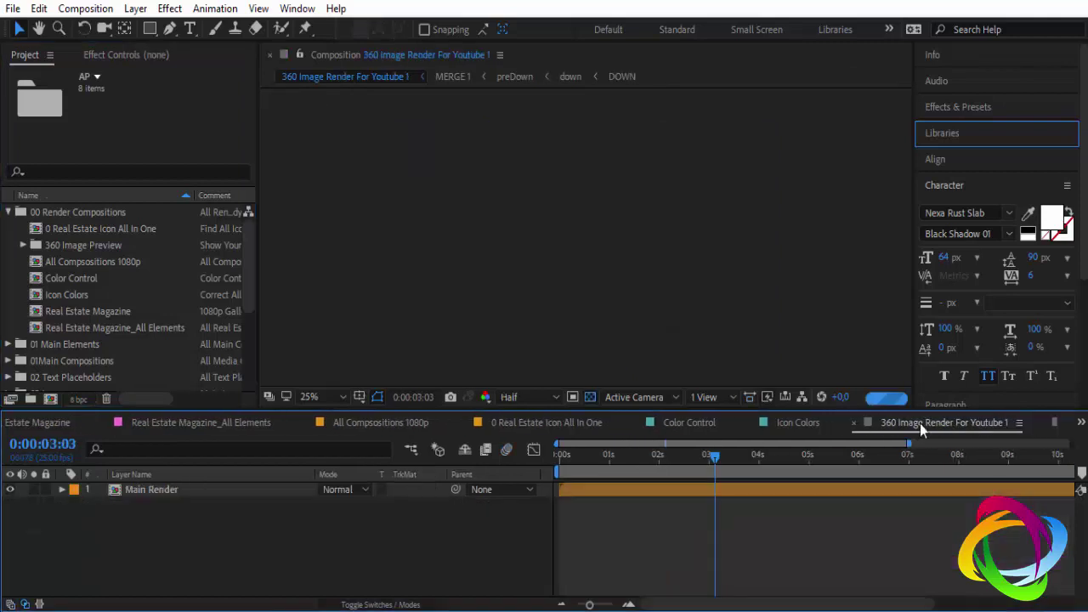
click(854, 423)
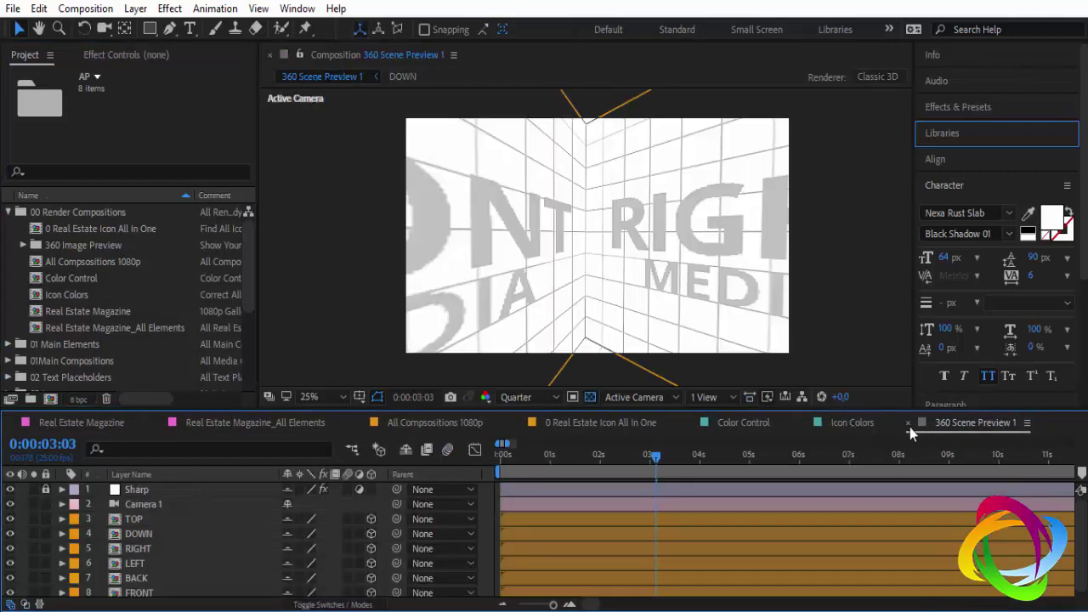
click(908, 423)
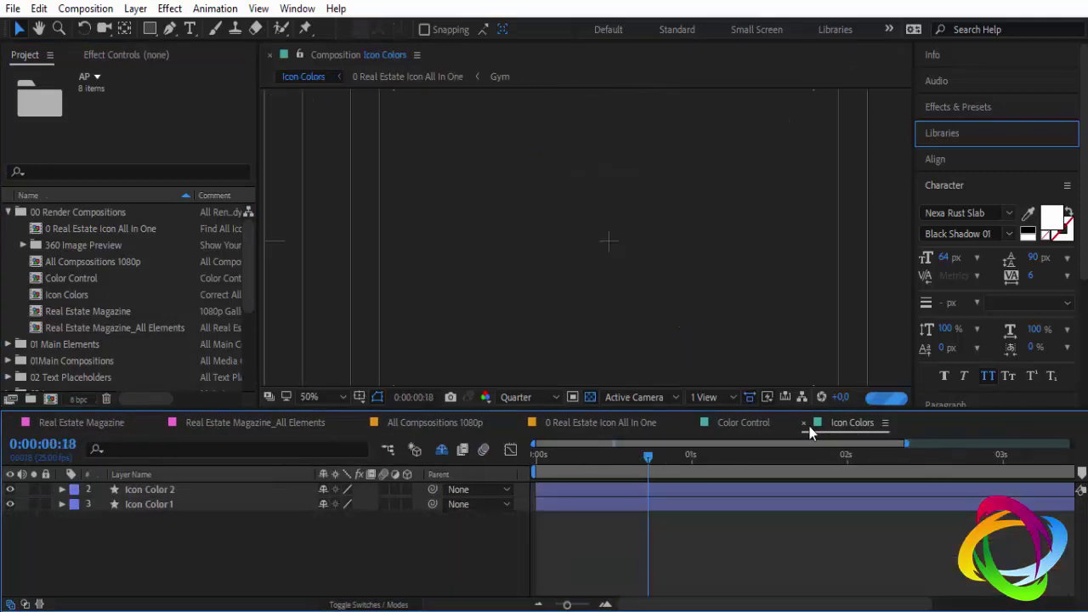
click(804, 423)
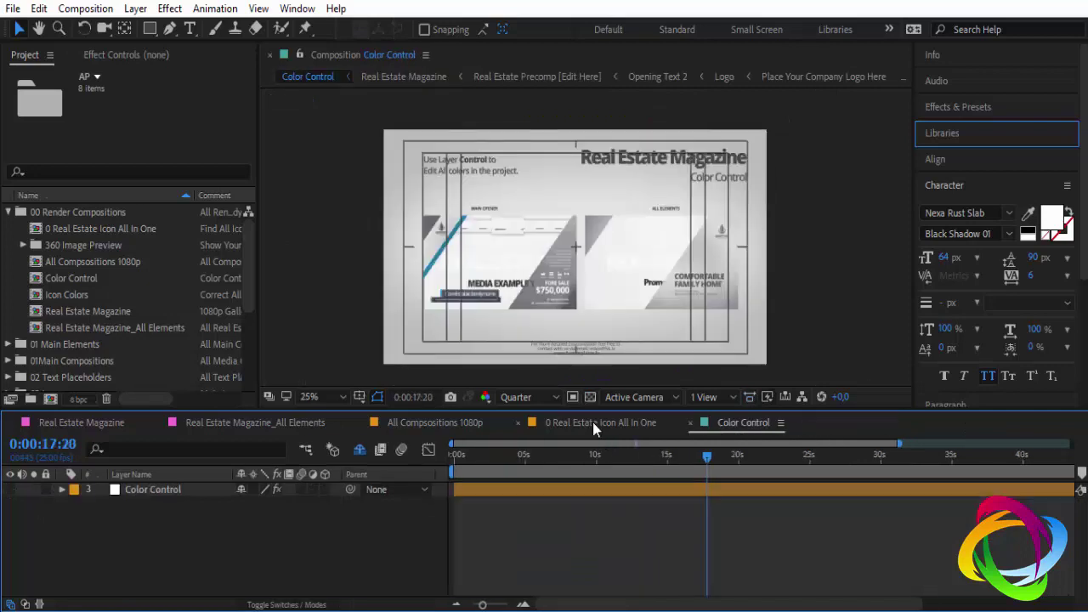
click(593, 421)
click(518, 422)
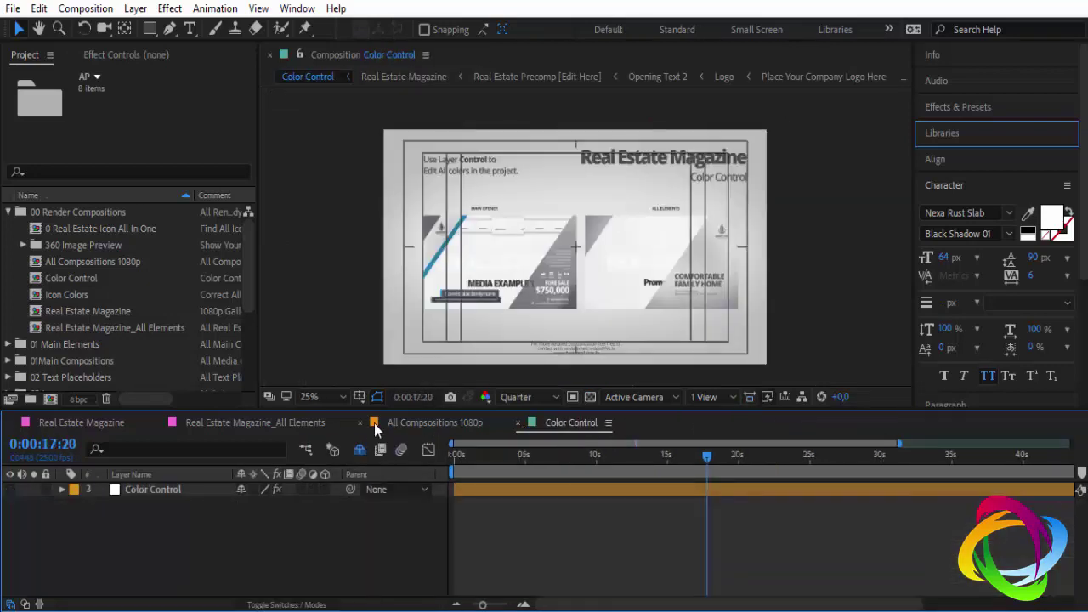
click(361, 423)
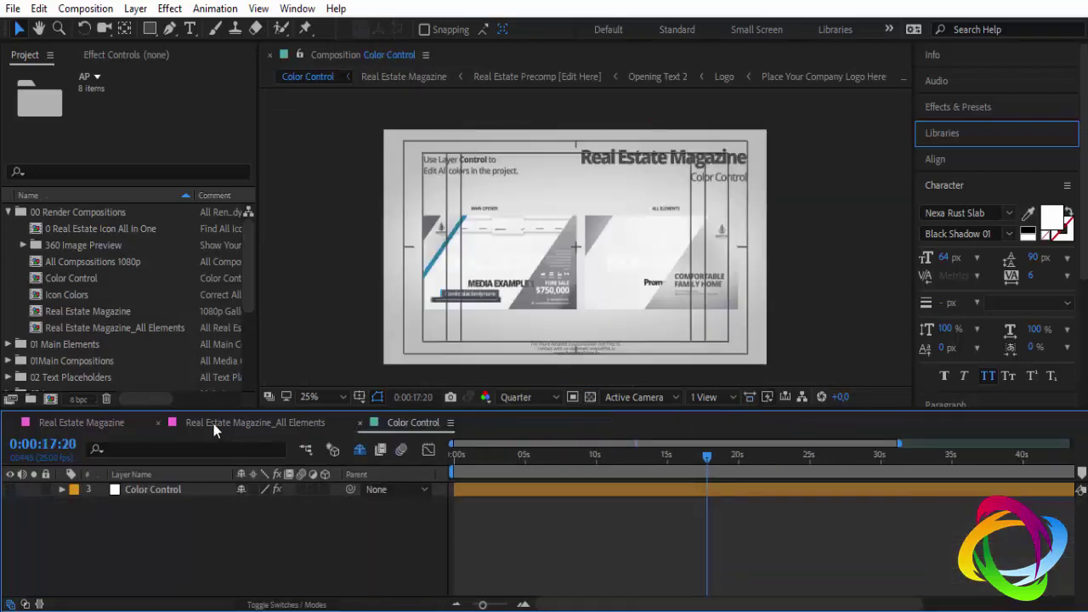
click(160, 423)
click(74, 423)
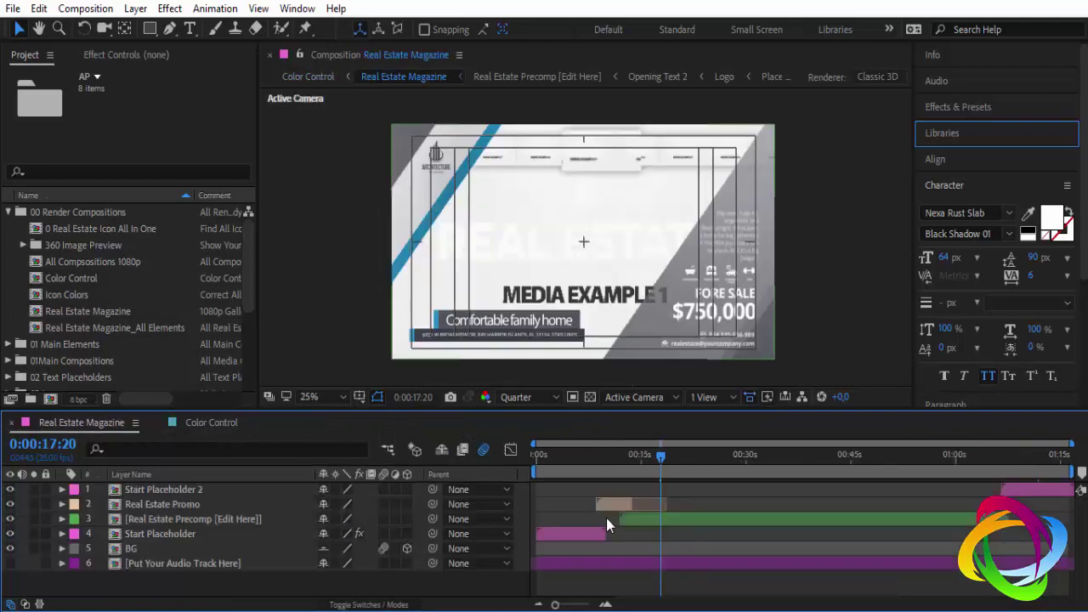
click(212, 423)
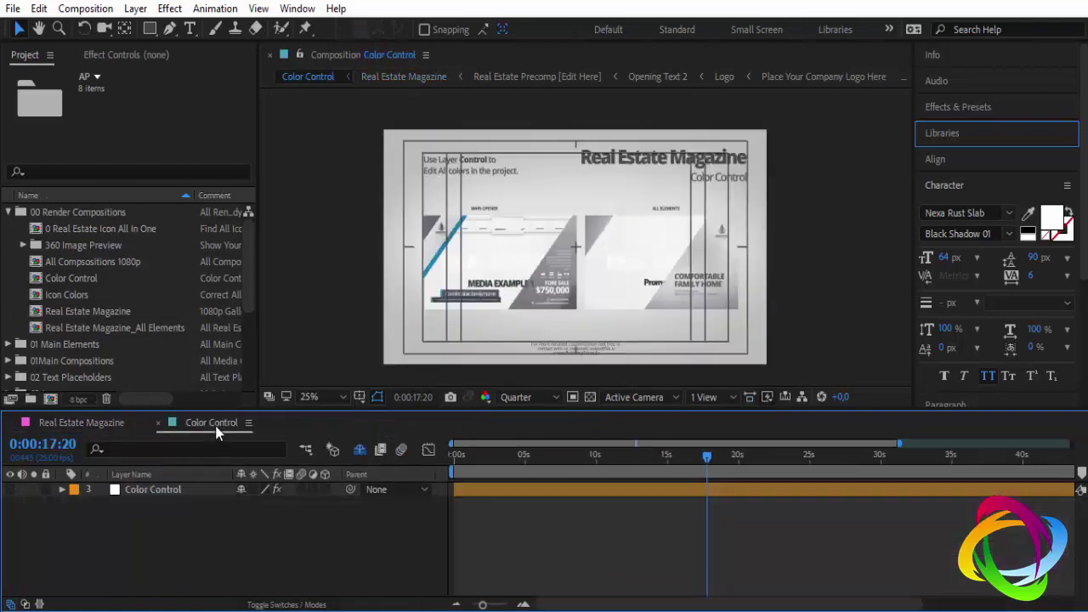
Step: Trial red for the Color Control layer's Text Color 1, then cancel to keep grey
click(176, 494)
click(130, 58)
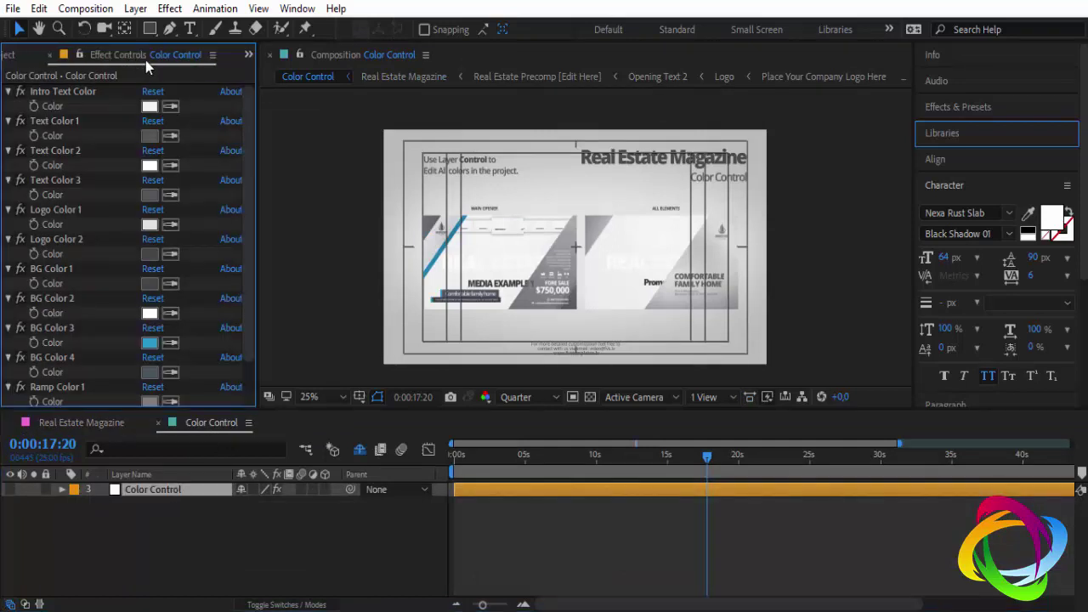
click(150, 136)
click(900, 343)
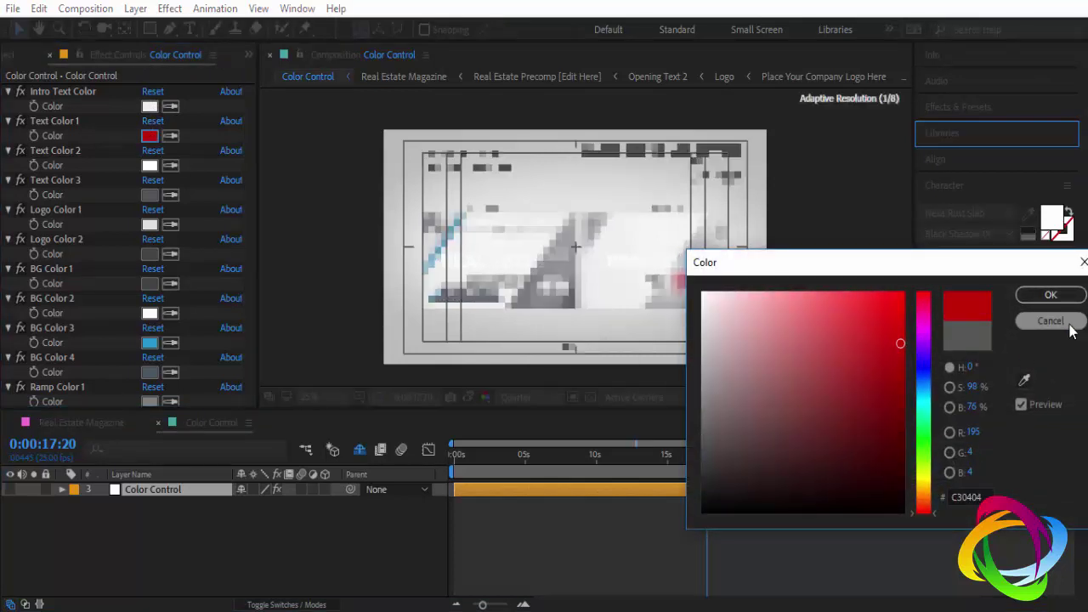
drag(899, 267, 901, 351)
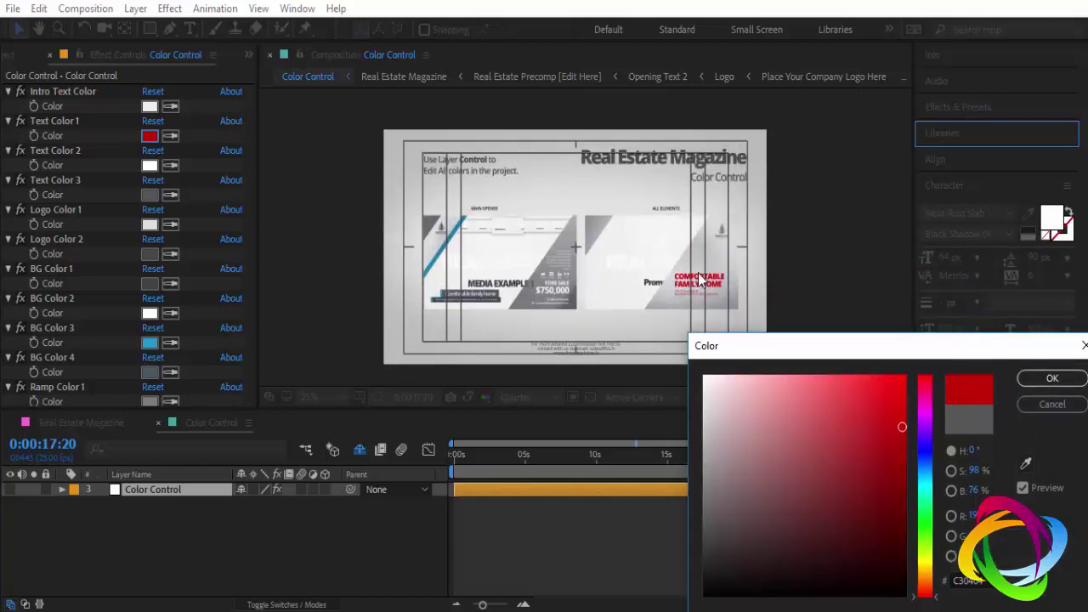
click(1053, 404)
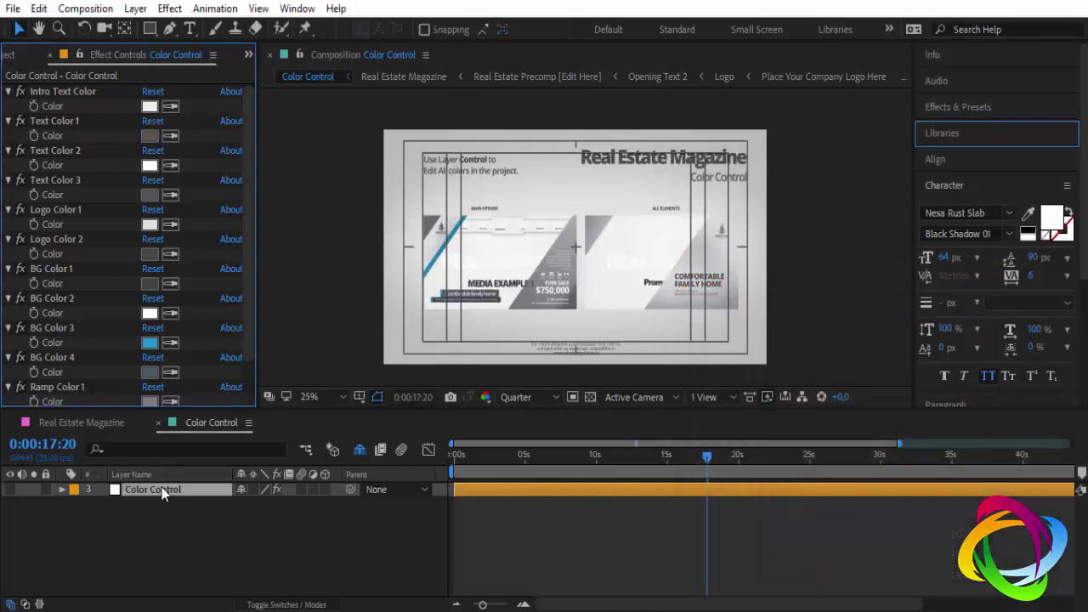
Step: Close the Color Control comp and enlarge the composition viewer
click(157, 423)
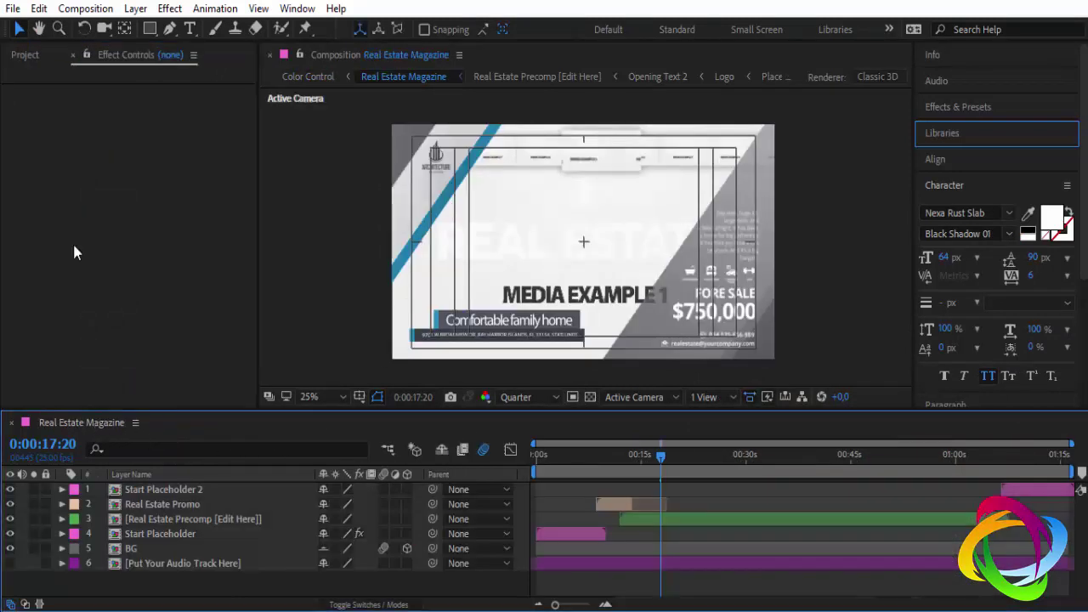
click(24, 55)
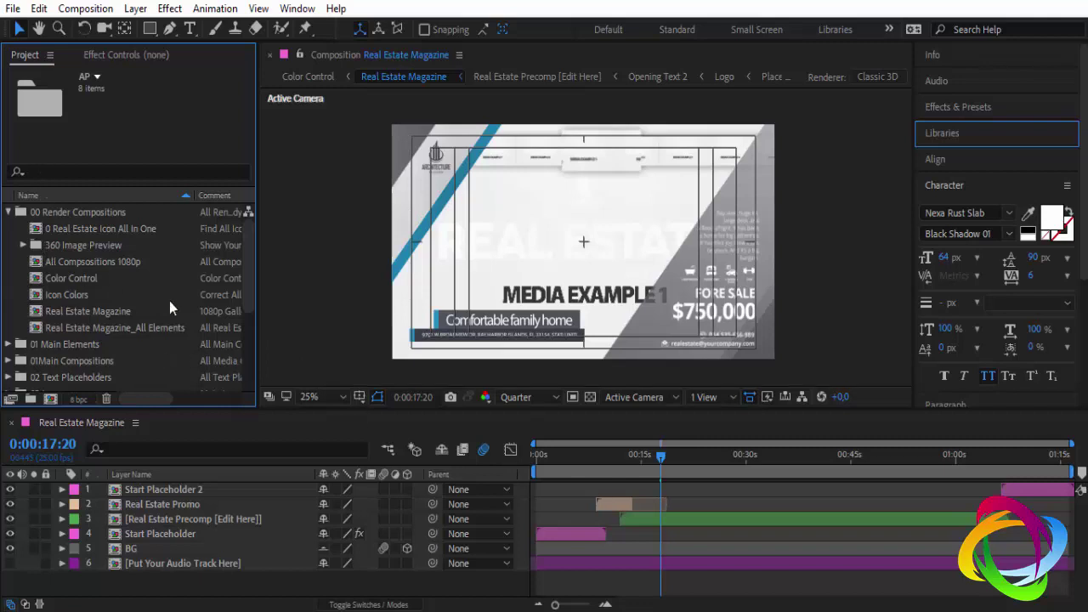
drag(422, 411, 427, 440)
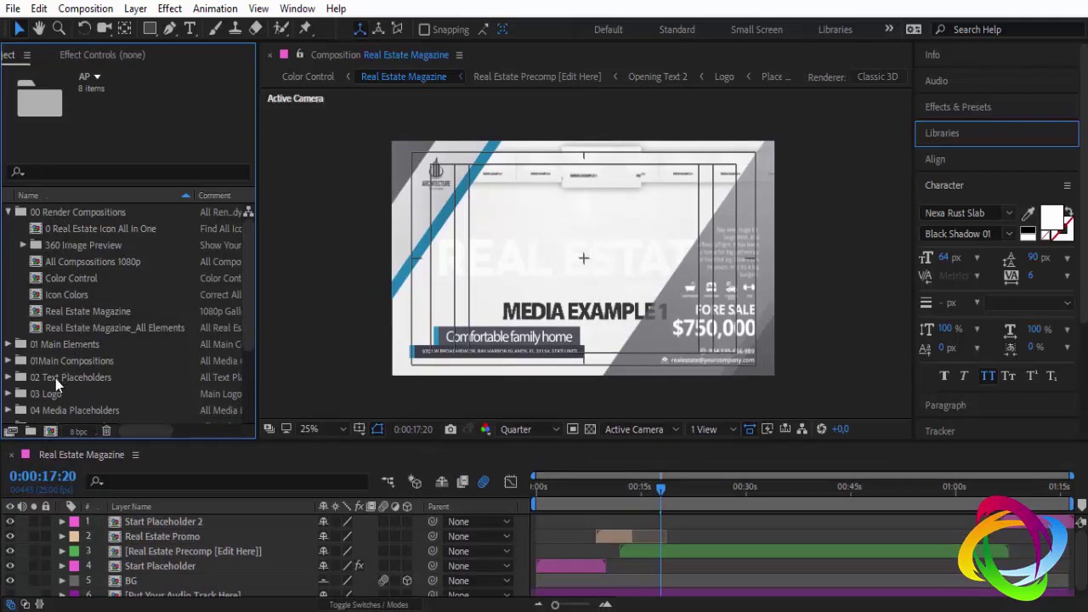
Step: Move the playhead to 0:00:06:15 and select the Put Your Audio Track Here layer
scroll(53, 380, down, 3)
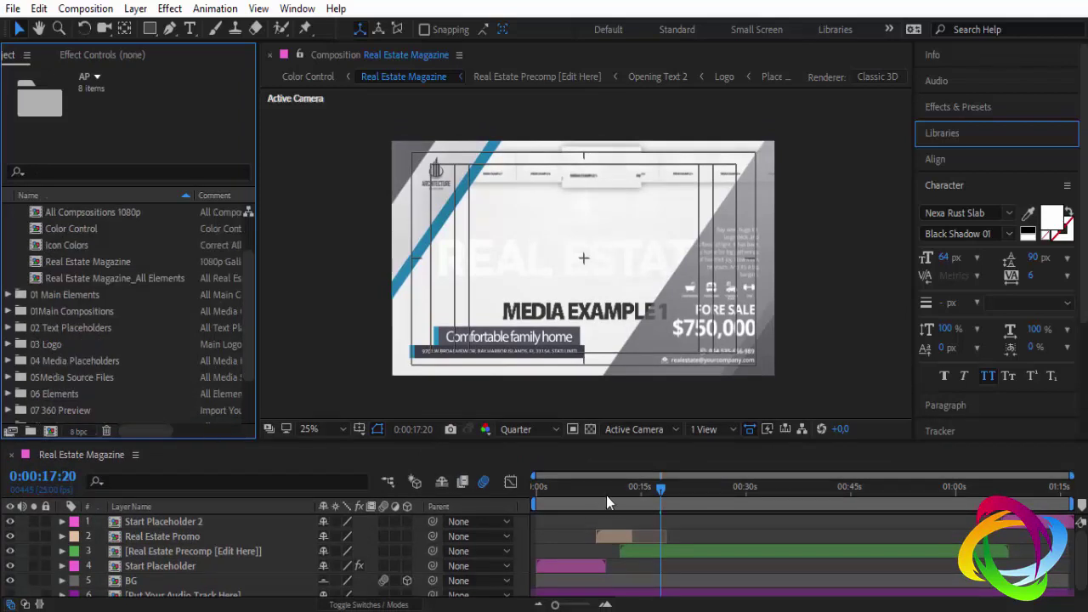
scroll(606, 496, down, 1)
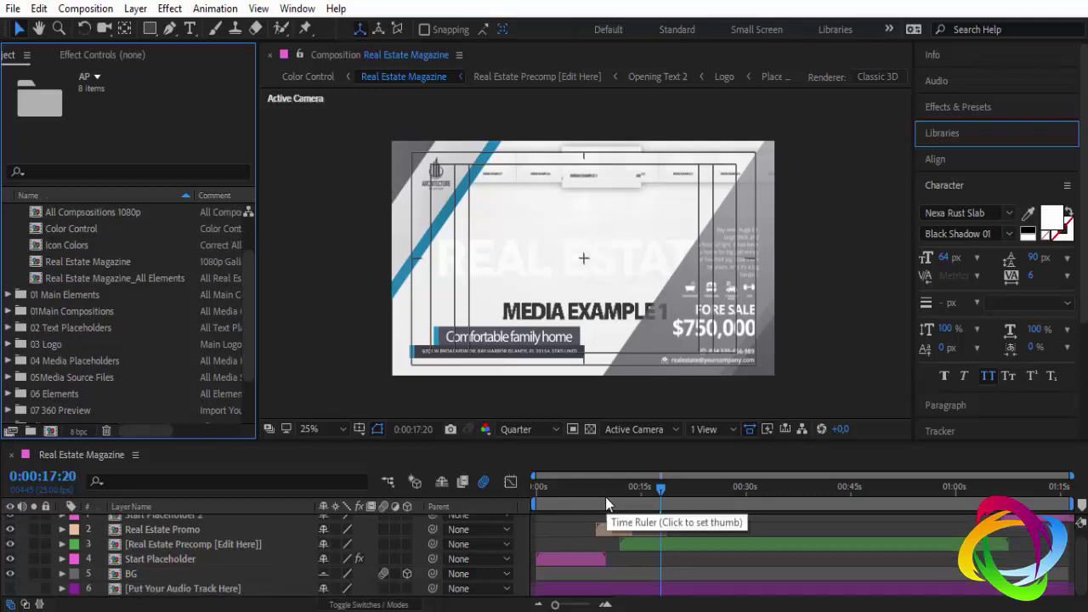
scroll(605, 497, up, 1)
scroll(605, 497, down, 1)
click(583, 484)
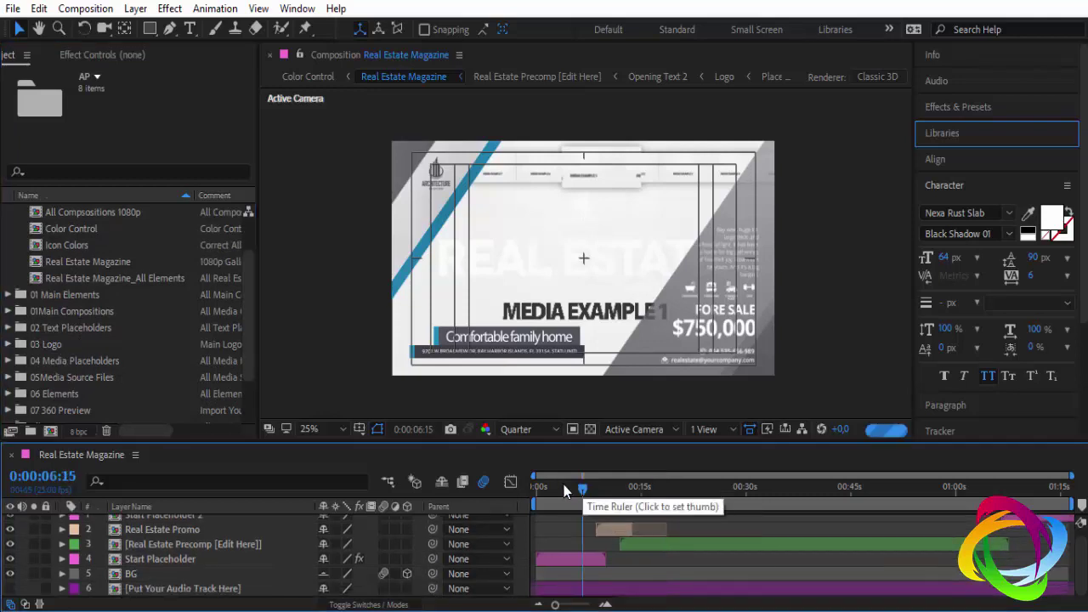
scroll(82, 259, up, 3)
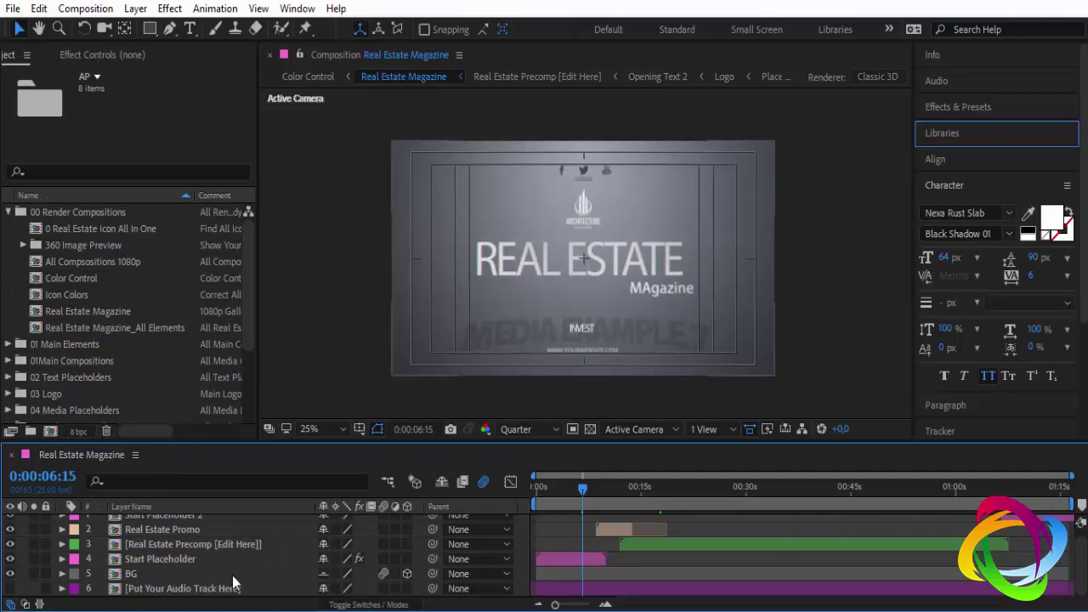
click(185, 590)
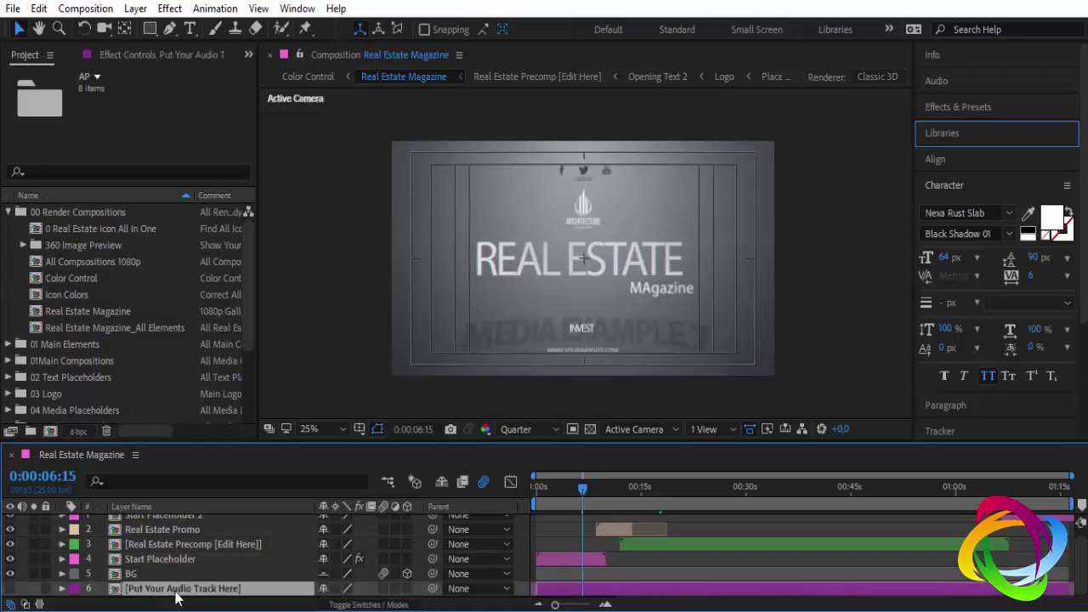
Step: Inspect the empty audio precomp, then select Start Placeholder and move to 0:00:04:14
double_click(179, 590)
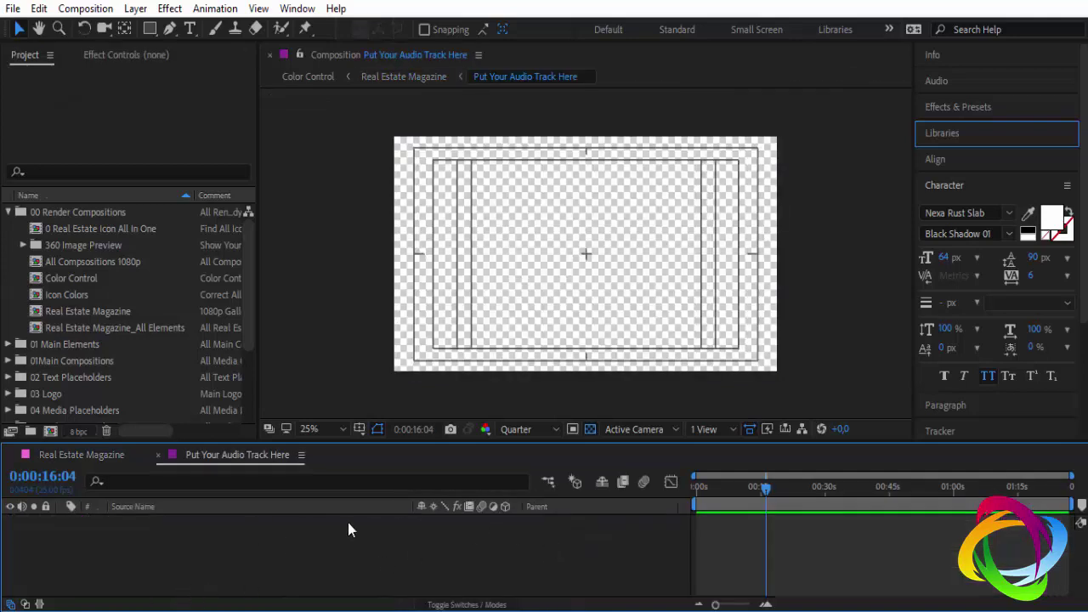
click(158, 455)
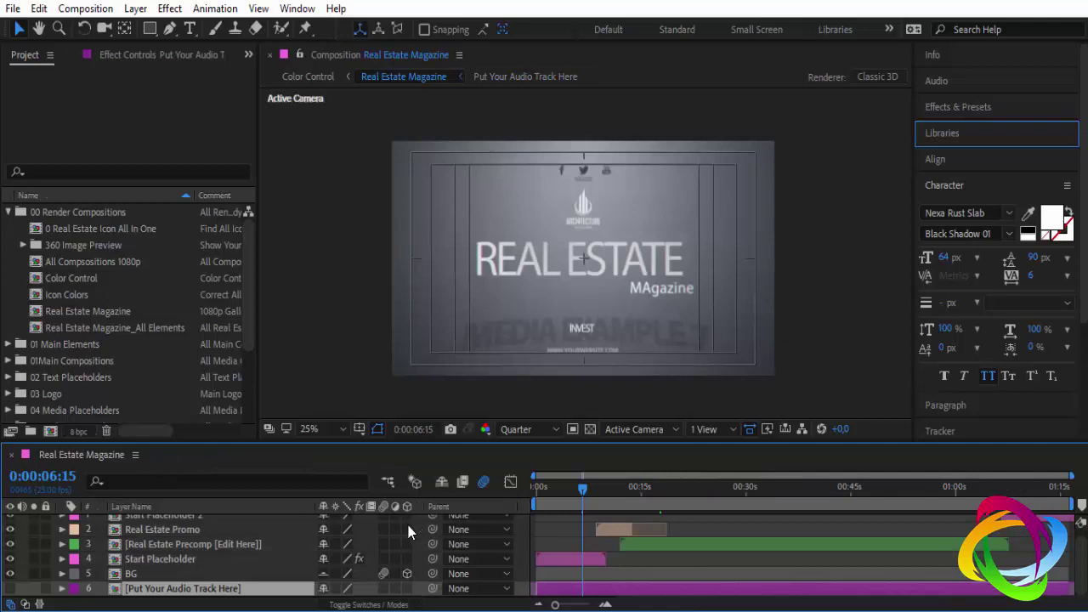
click(569, 551)
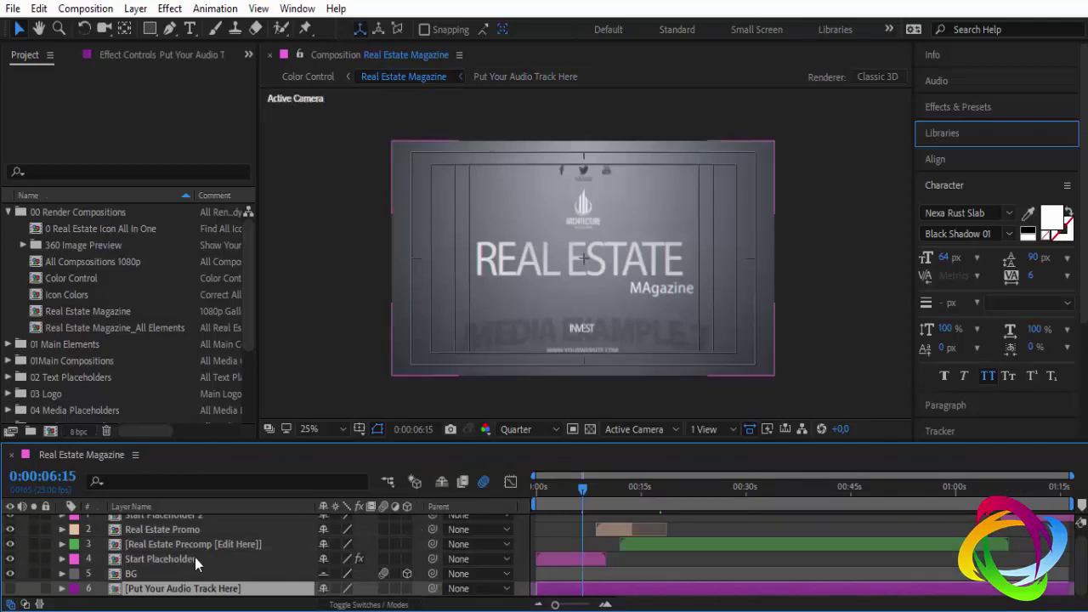
click(571, 561)
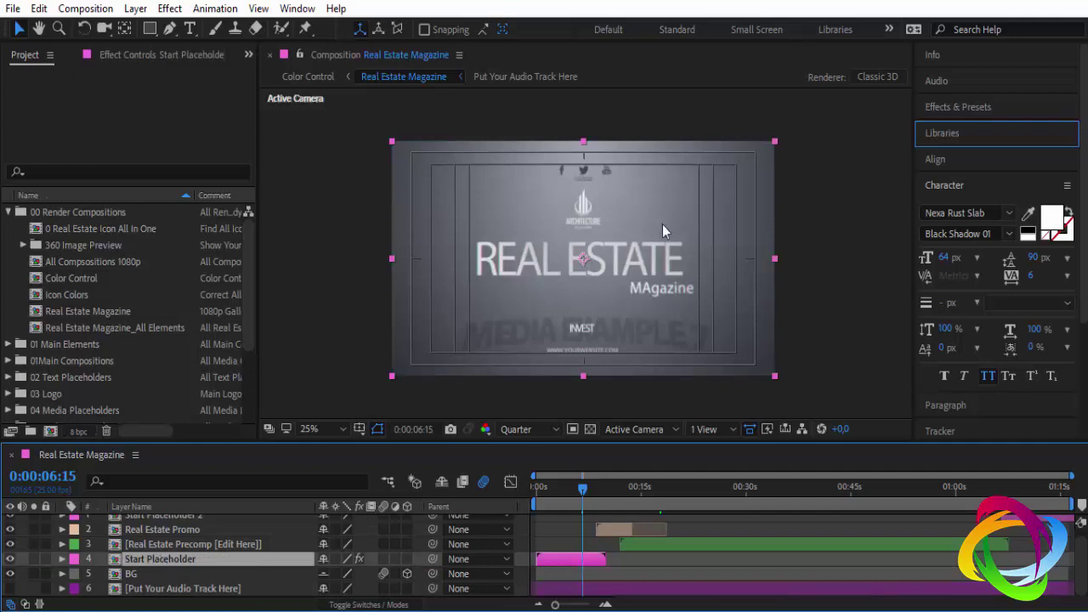
drag(577, 495, 568, 496)
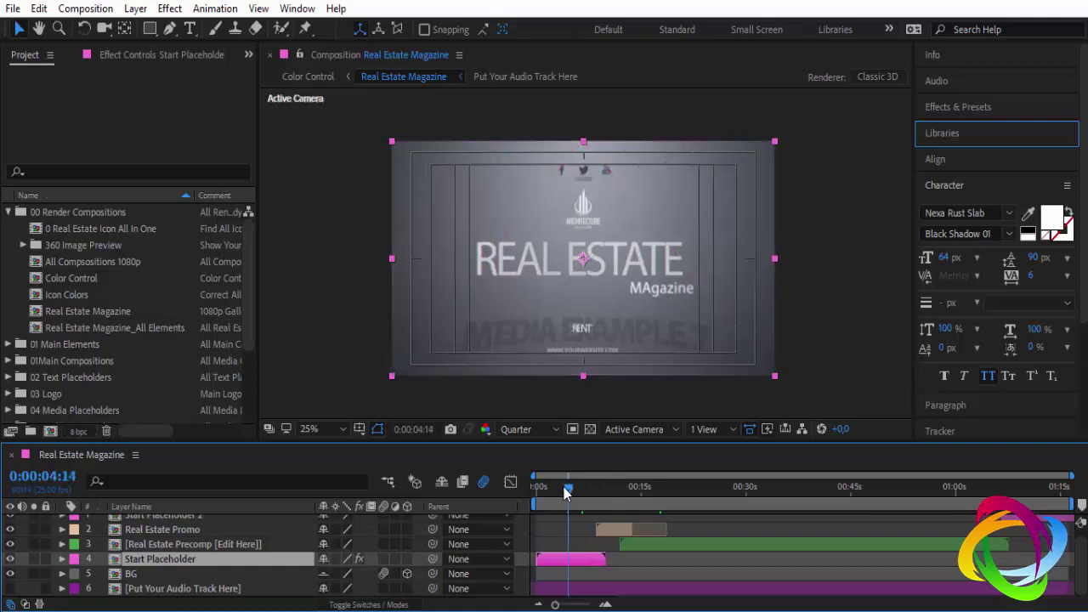
Step: Open the Start Placeholder precomp and dig into its Start Logo Precomp
double_click(161, 558)
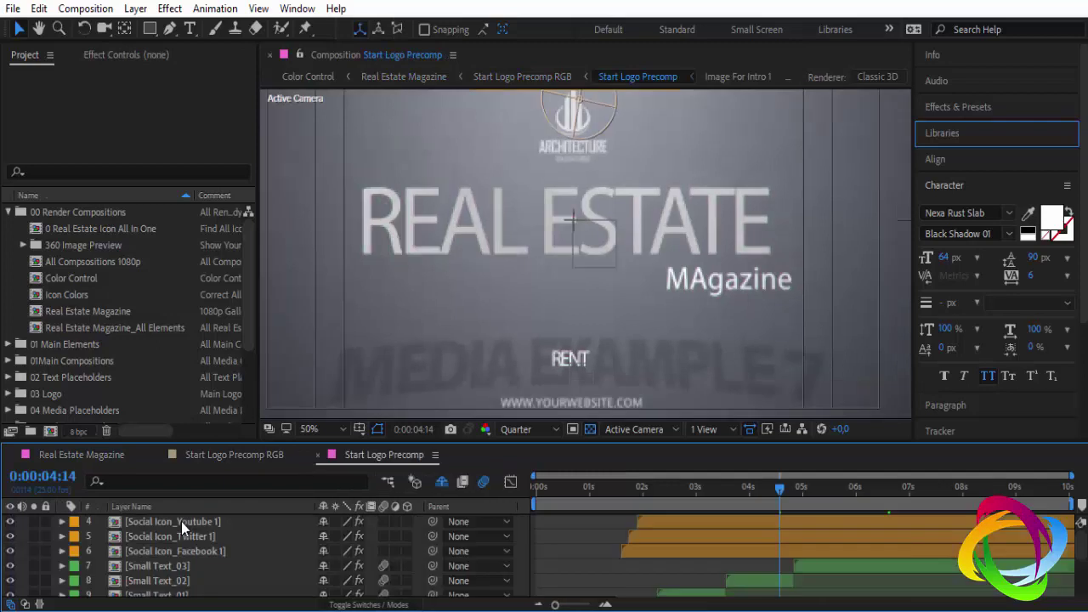
click(318, 456)
click(159, 456)
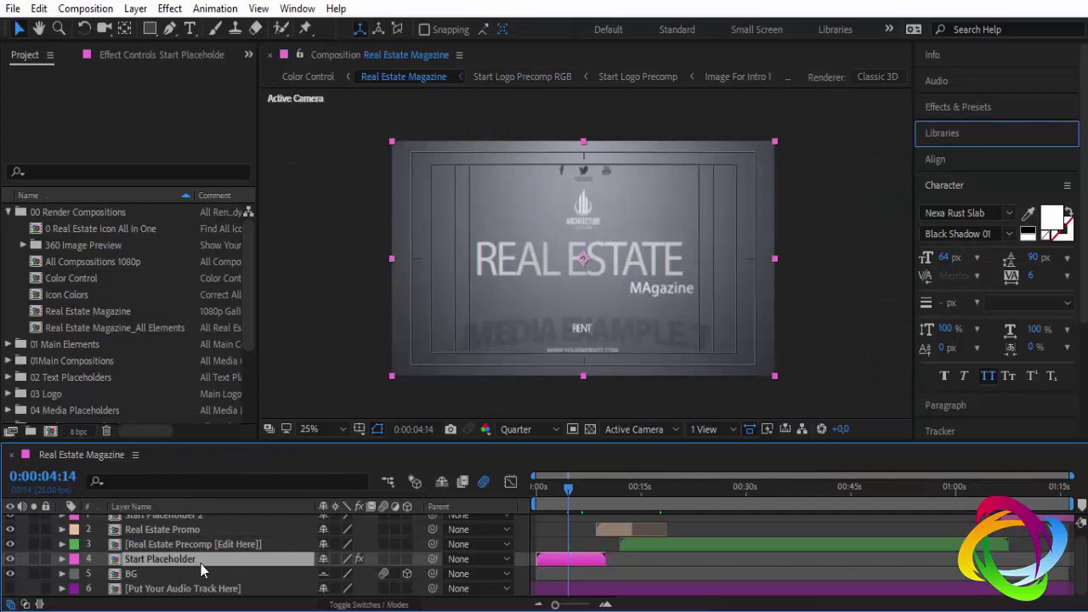
double_click(194, 564)
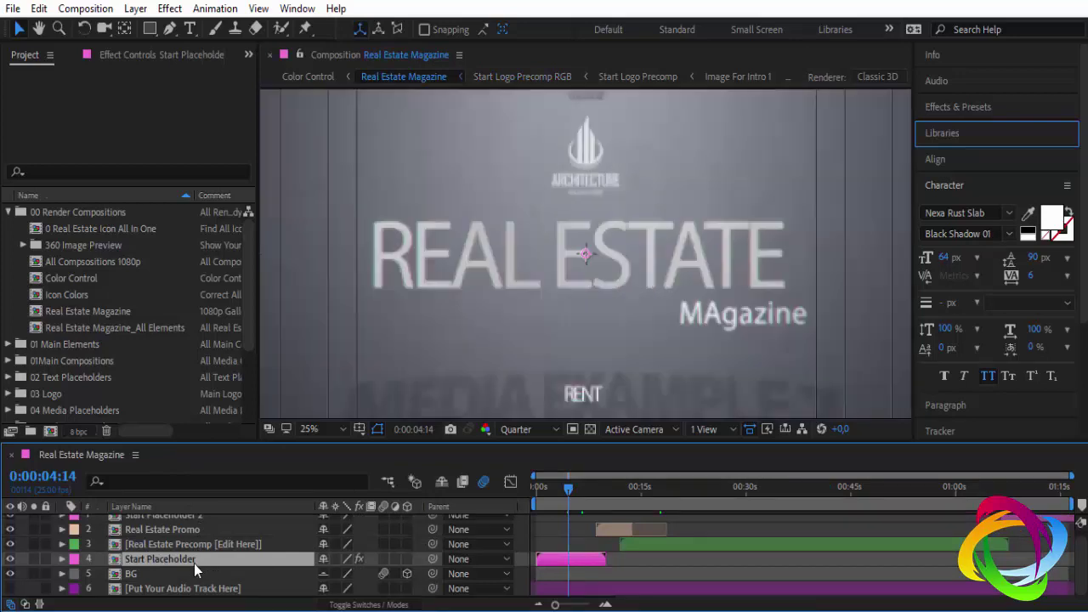
double_click(158, 523)
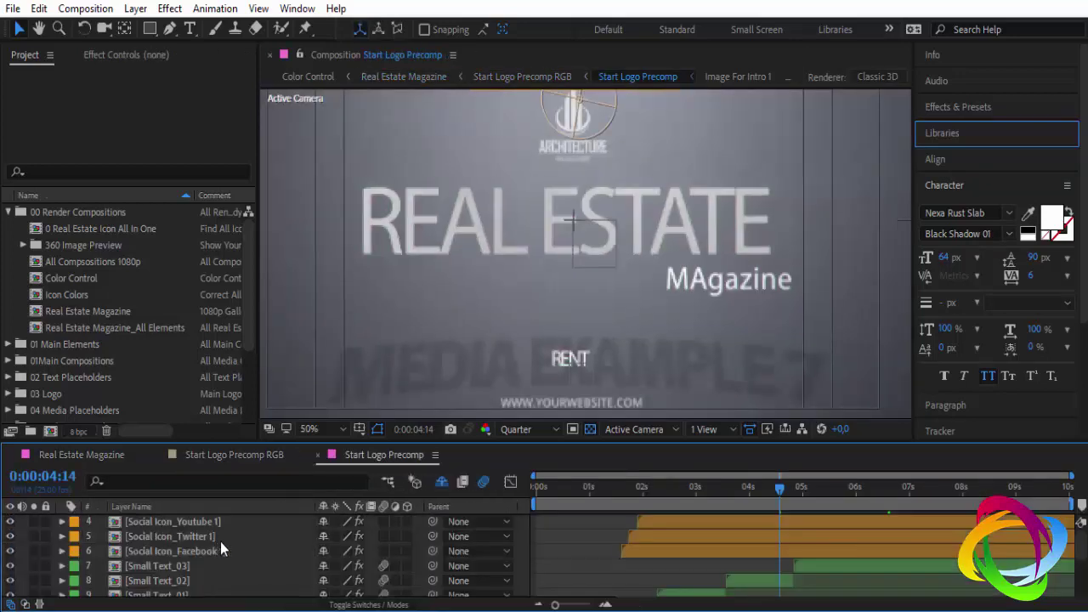
drag(506, 441, 508, 405)
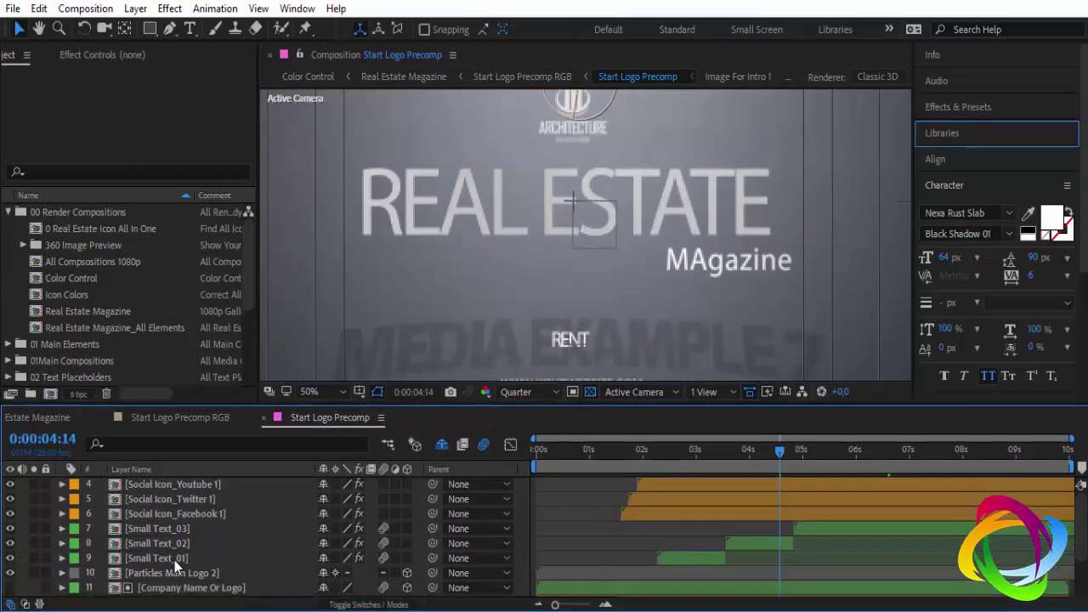
Step: Find layer 10, Particles Main Logo 2, and open its composition
click(178, 560)
click(183, 546)
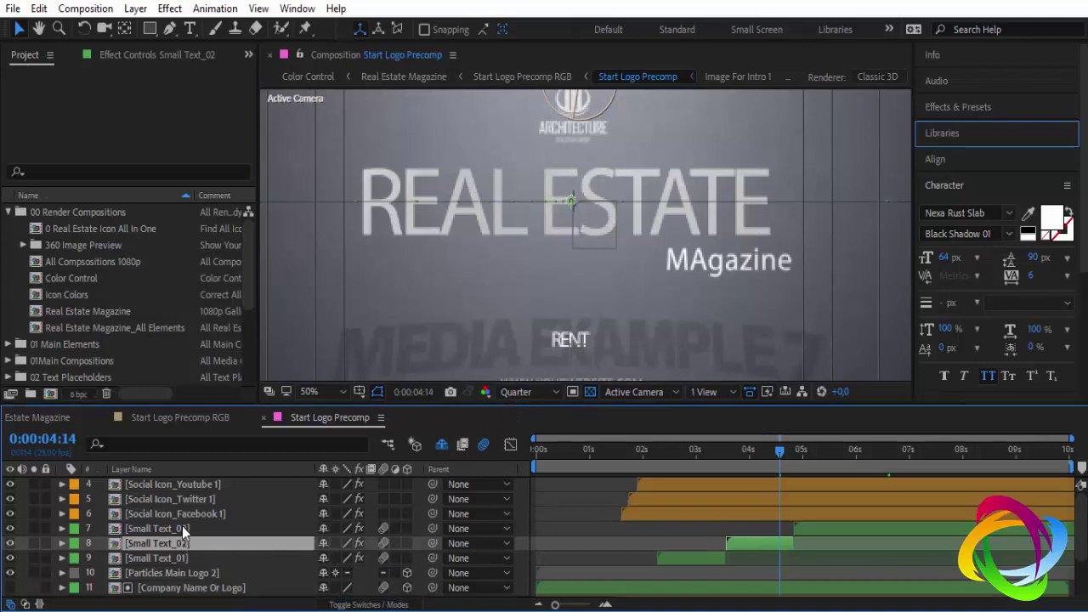
click(183, 529)
click(182, 515)
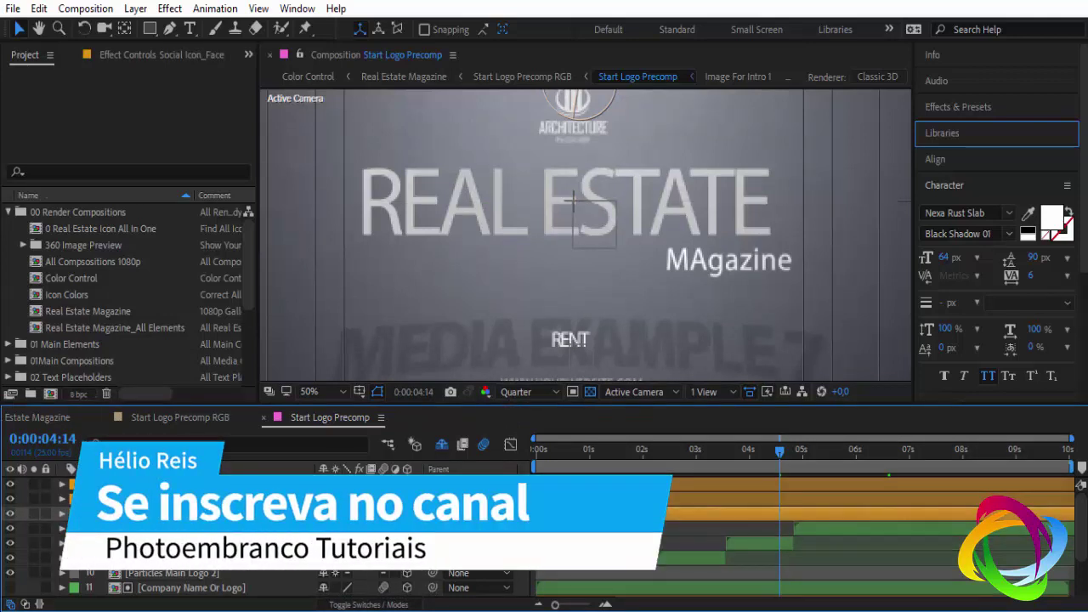
click(201, 575)
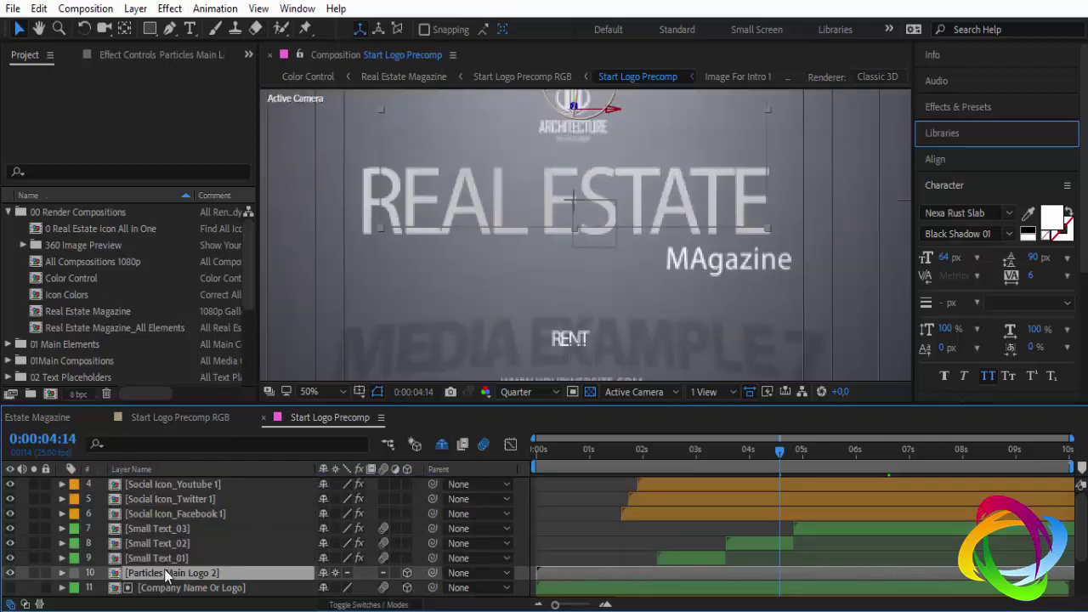
double_click(165, 572)
Step: Open Logo > Place Your Company Logo Here and reveal the Replace With Your Logo source in Project
double_click(164, 516)
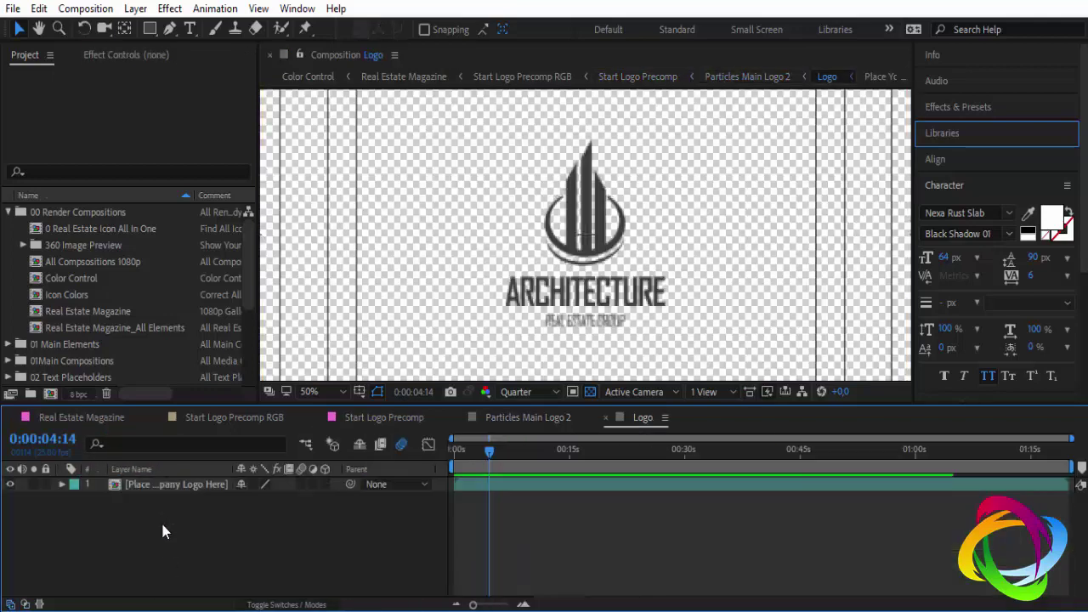
double_click(168, 485)
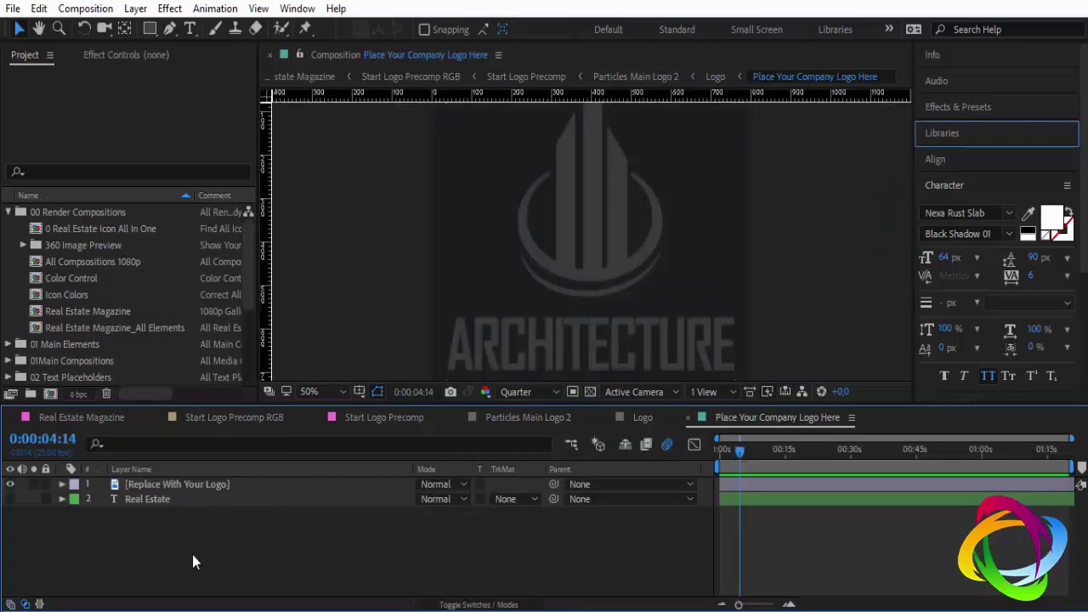
key(comma)
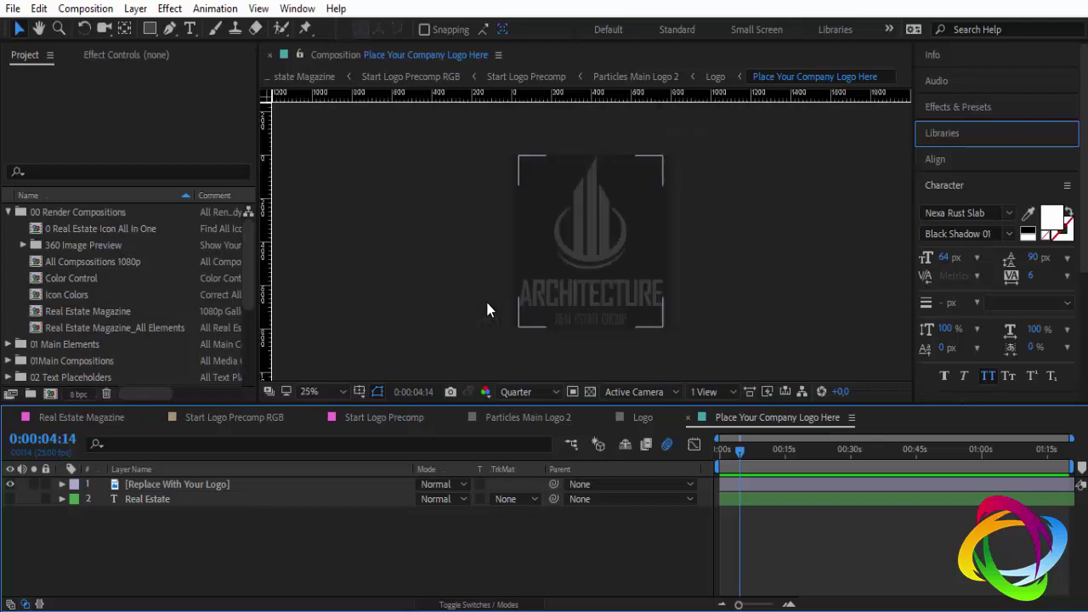
click(175, 485)
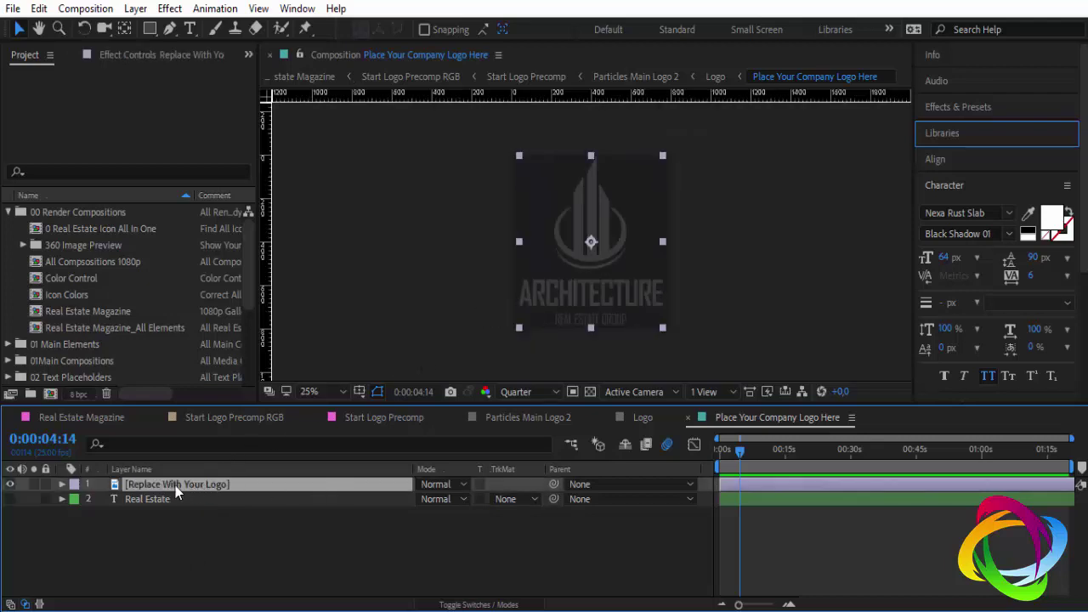
right_click(159, 485)
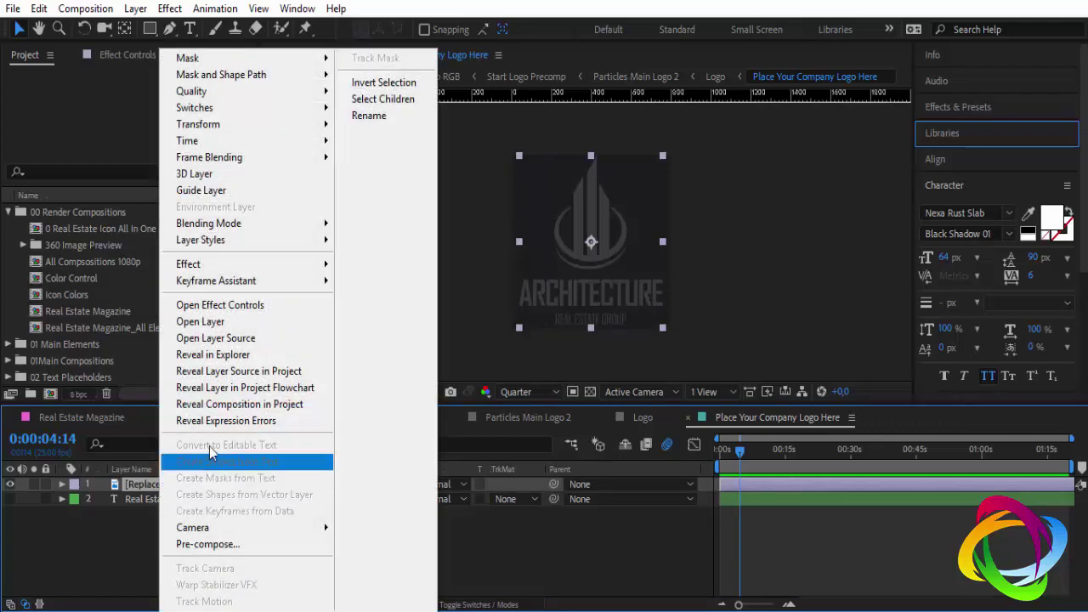
click(290, 372)
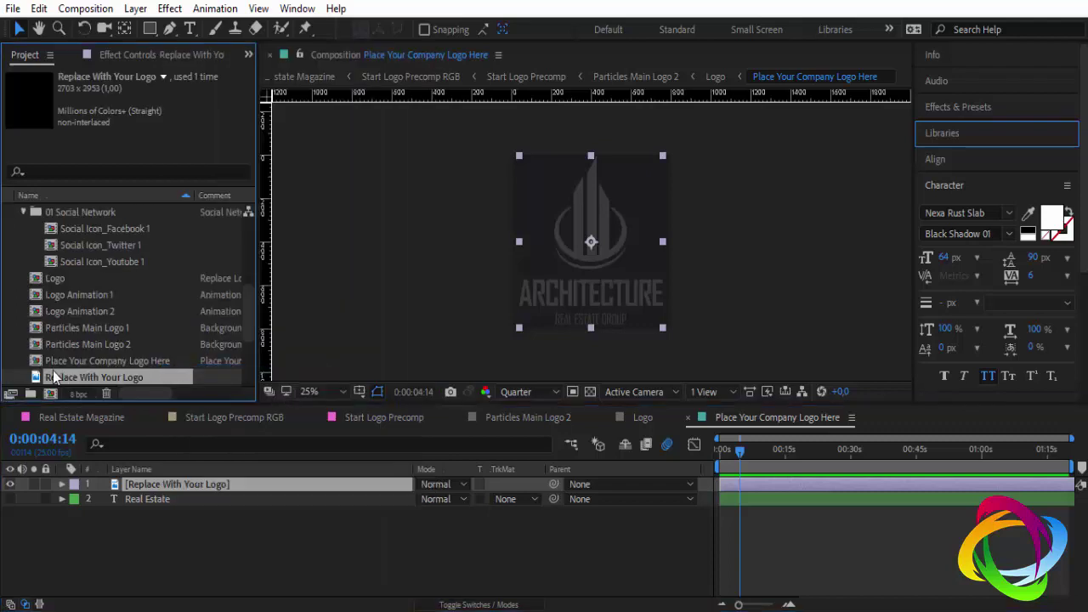
Step: Replace the logo footage with the swirl logo file 'he' via Replace Footage > File
scroll(81, 370, down, 1)
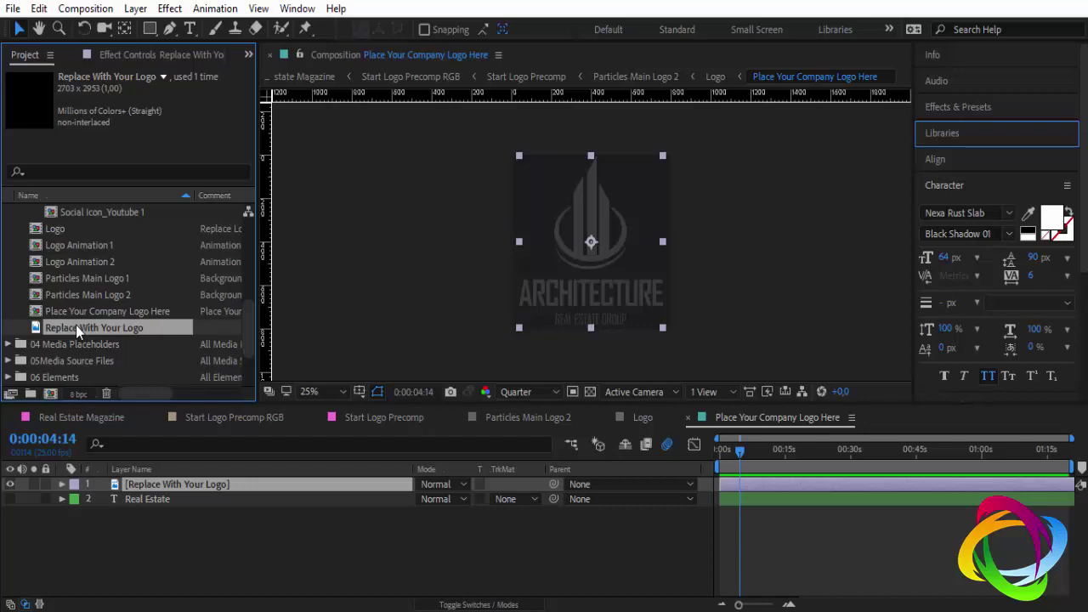
right_click(77, 327)
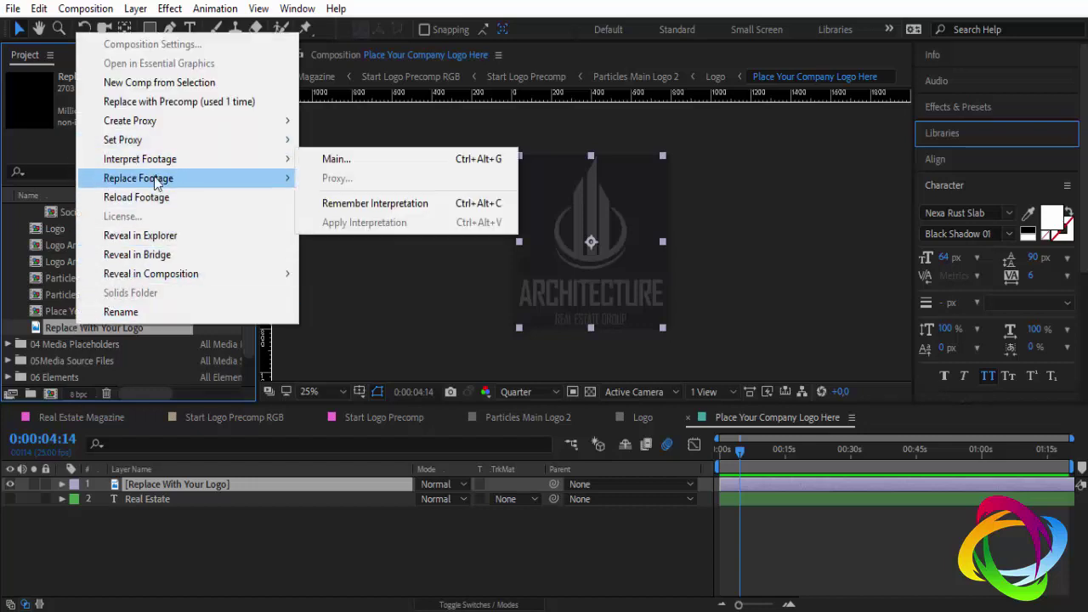
mouse_move(133, 182)
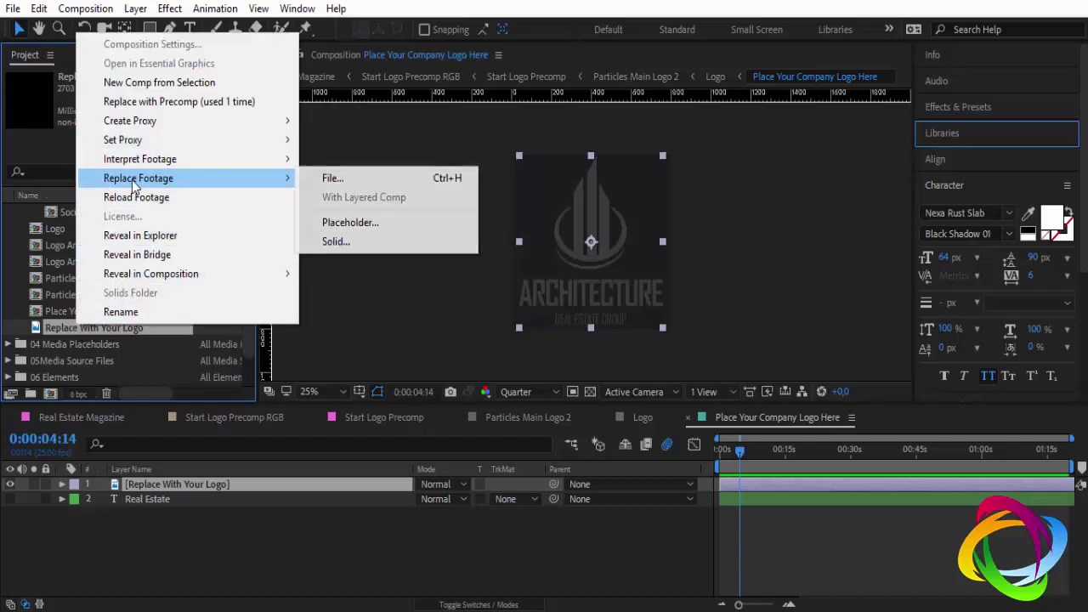
click(349, 179)
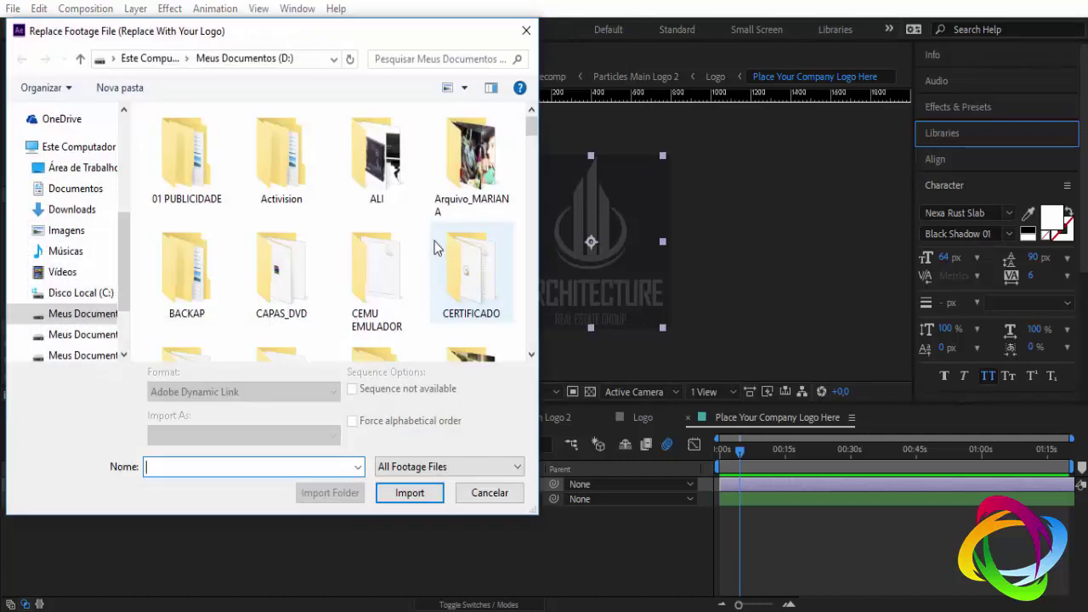
drag(532, 128, 535, 227)
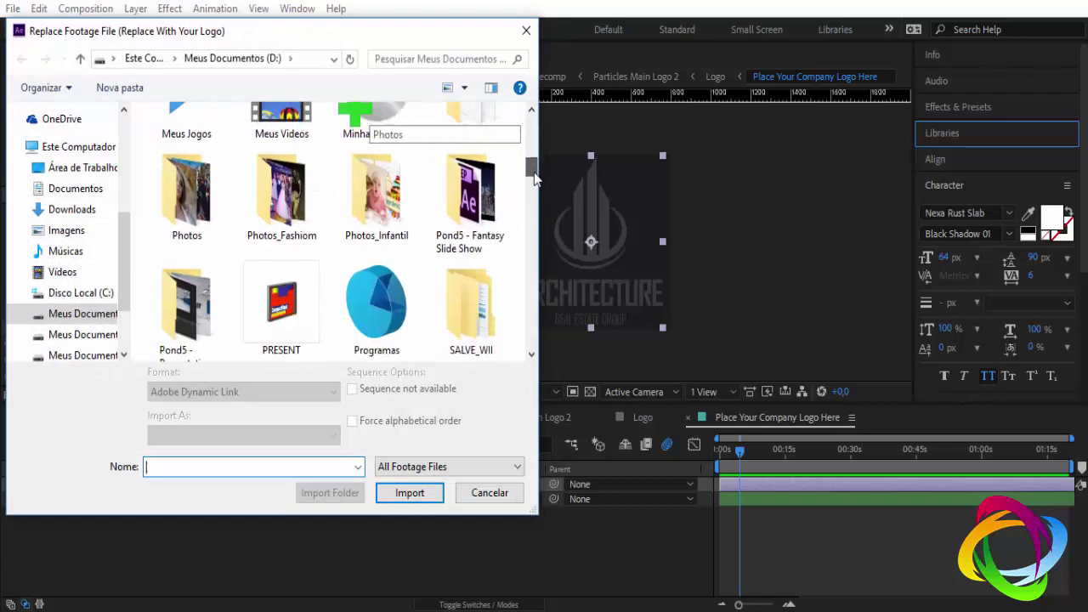
click(189, 325)
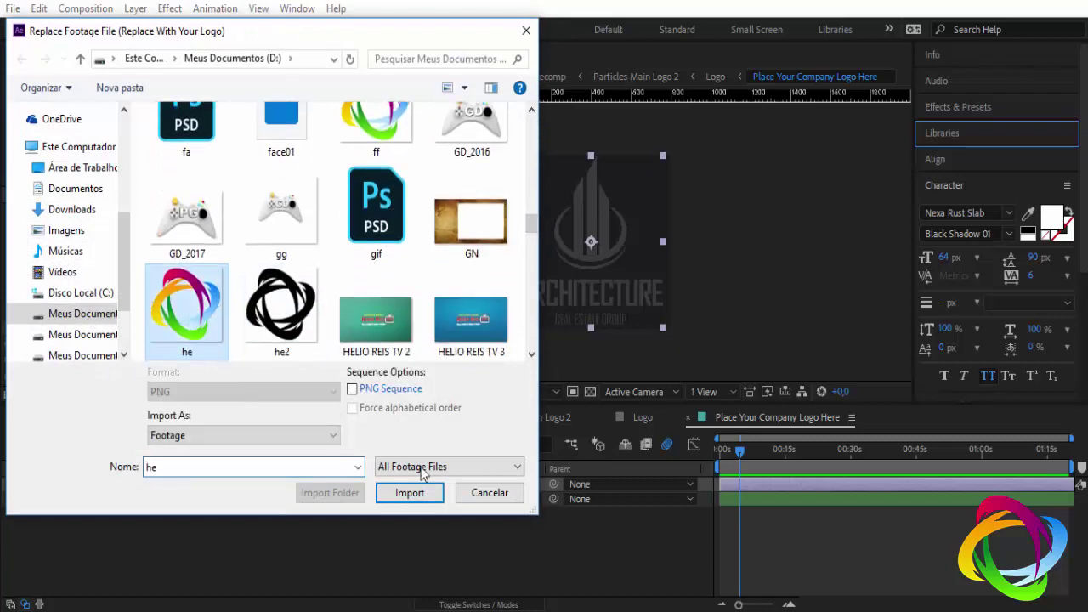
click(408, 493)
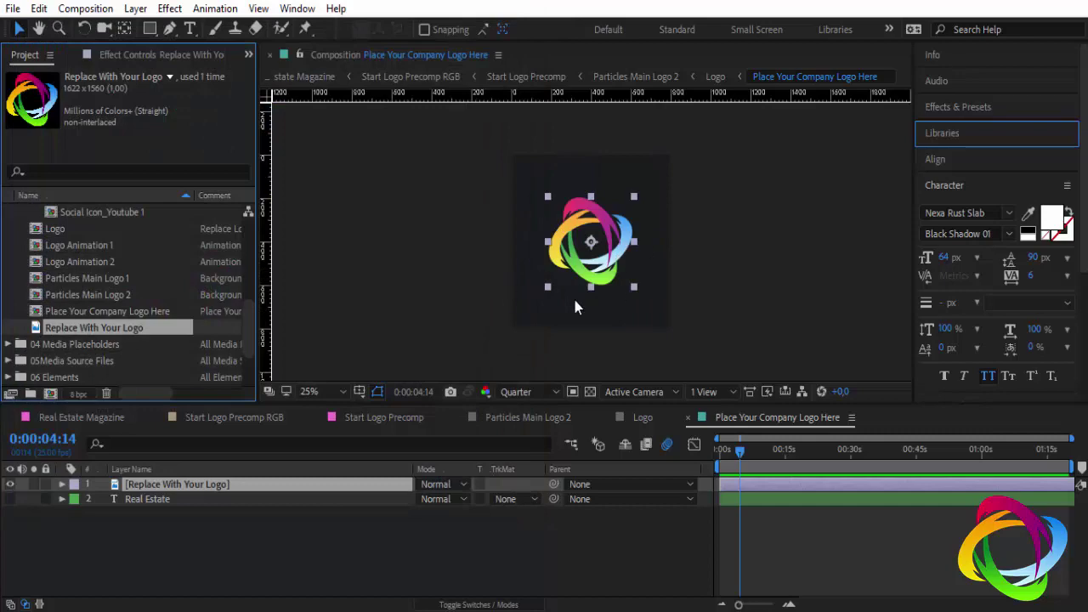
Step: Close the five nested composition tabs to get back to Real Estate Magazine
click(690, 418)
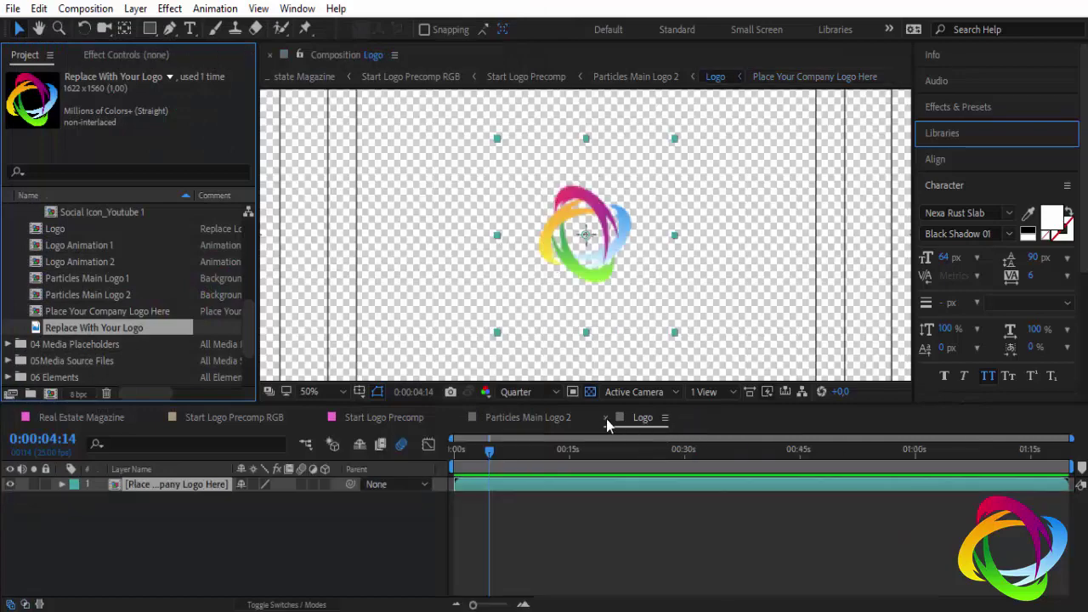
click(606, 418)
click(456, 418)
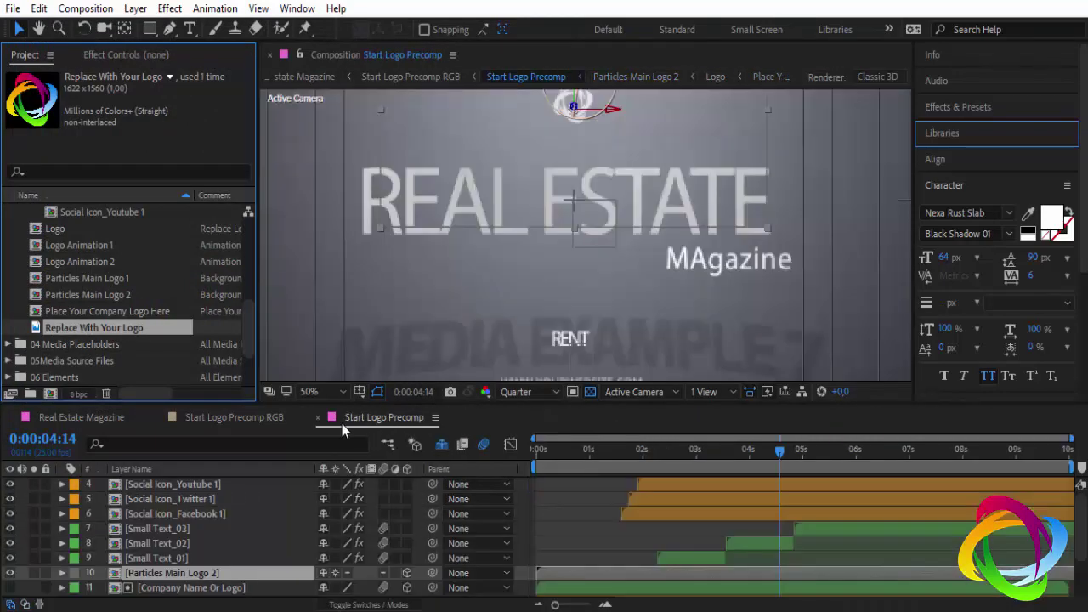
click(318, 417)
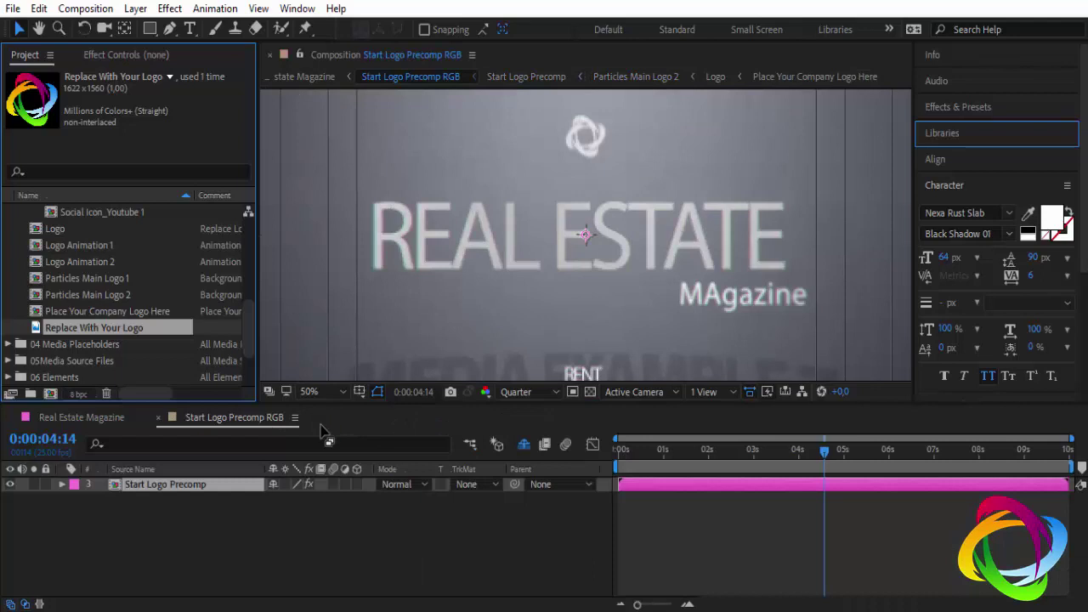
click(159, 418)
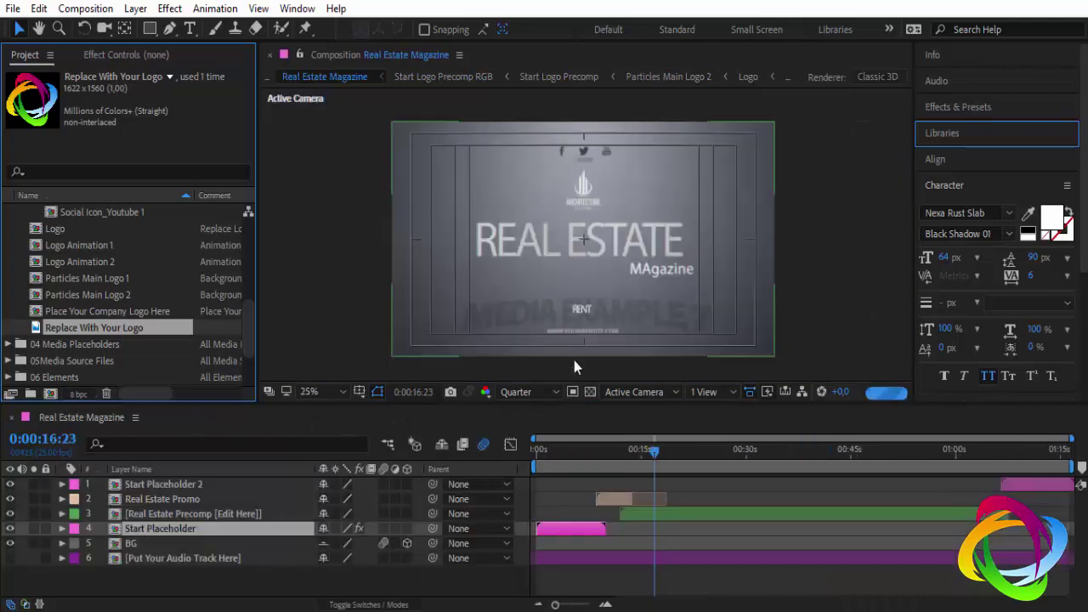
Step: Jump to 0:00:06:01 to check the swirl logo above the REAL ESTATE title
click(578, 455)
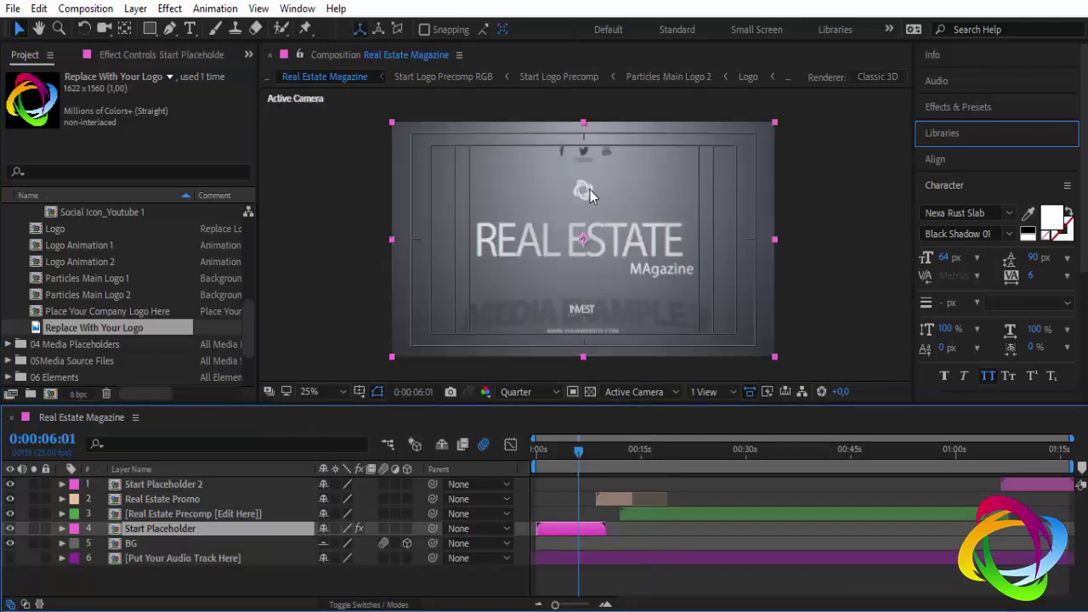
scroll(581, 185, up, 4)
scroll(587, 190, down, 4)
Step: Inside Start Logo Precomp, change the Small Text_01 text from BUY to TEXTO
double_click(167, 529)
double_click(172, 484)
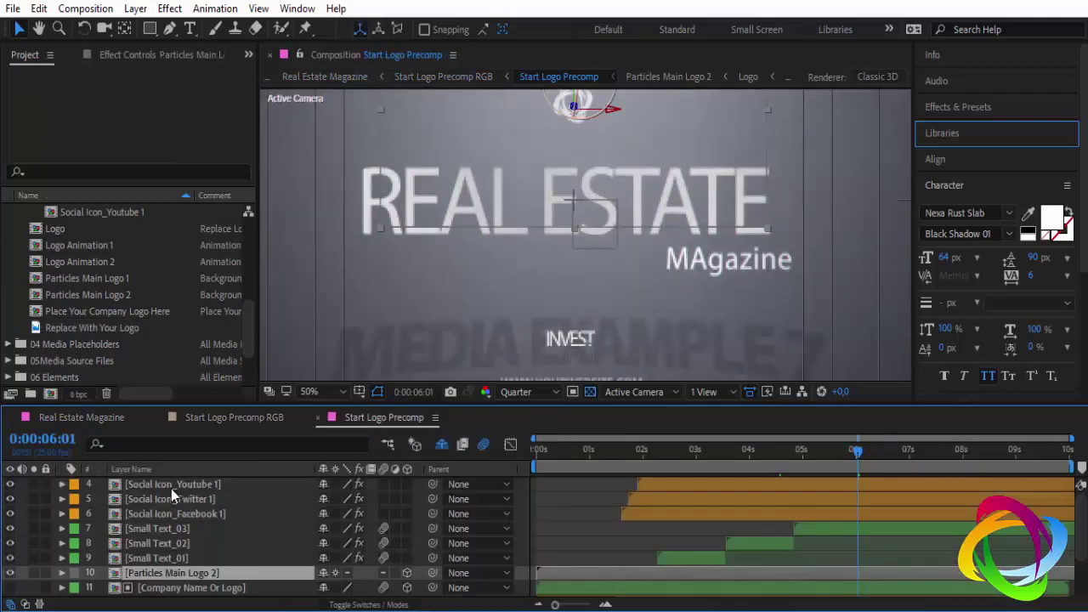
double_click(180, 558)
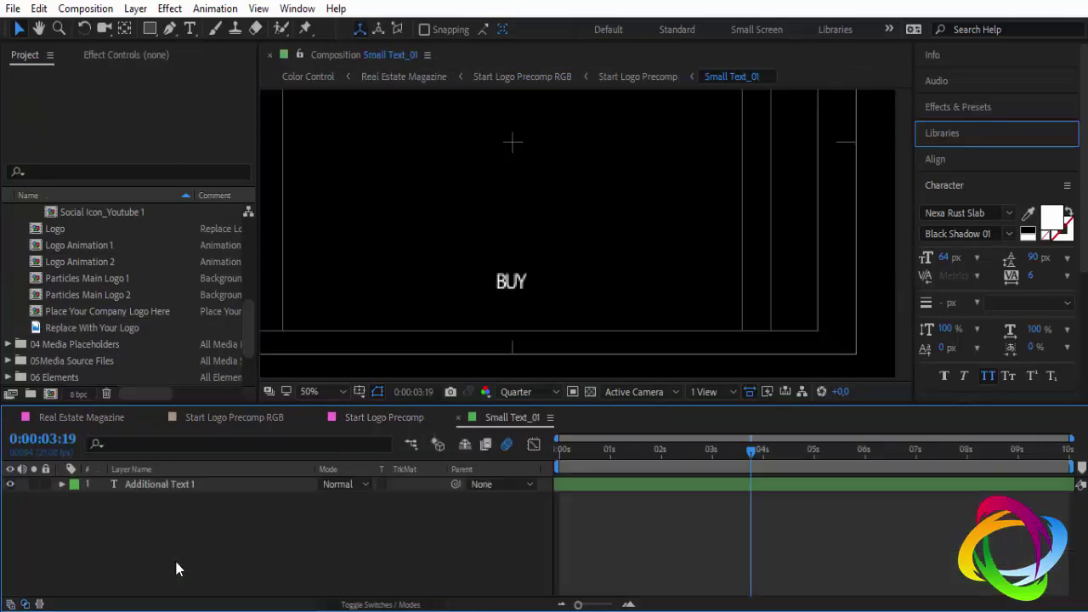
click(174, 486)
key(ctrl+t)
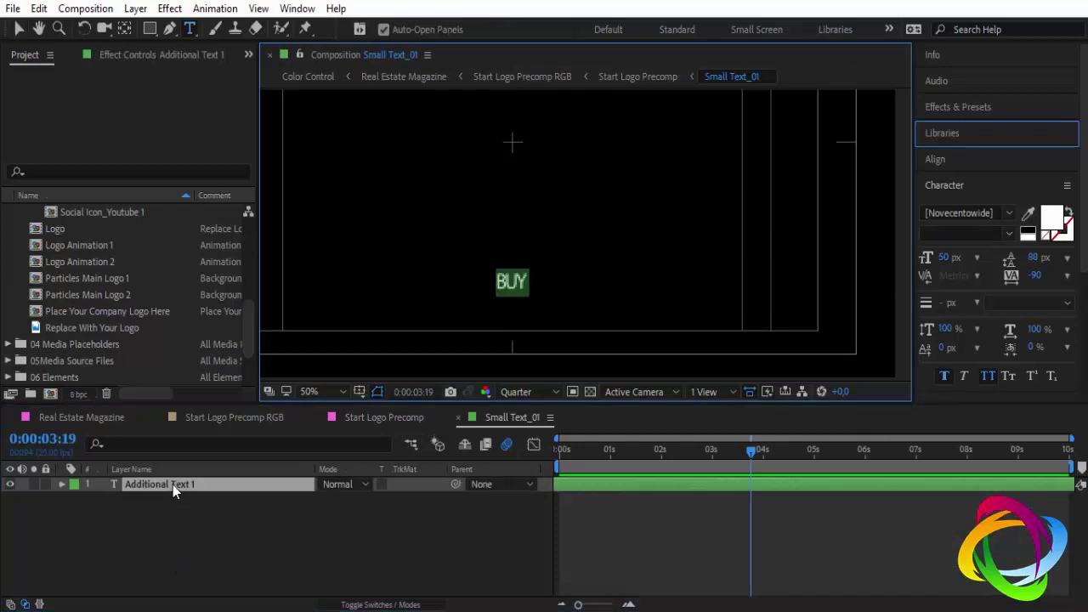
text(TES)
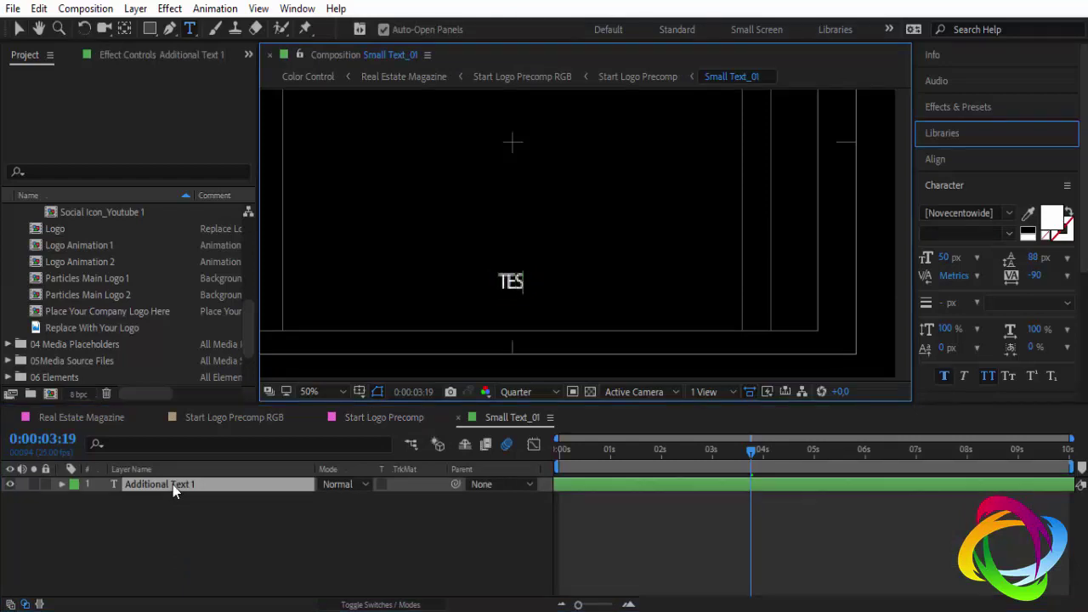
key(BackSpace)
text(Z)
key(BackSpace)
text(X)
text(TO)
Step: Review the RENT and INVEST texts in Small Text_02 and Small Text_03 without changing them
click(459, 417)
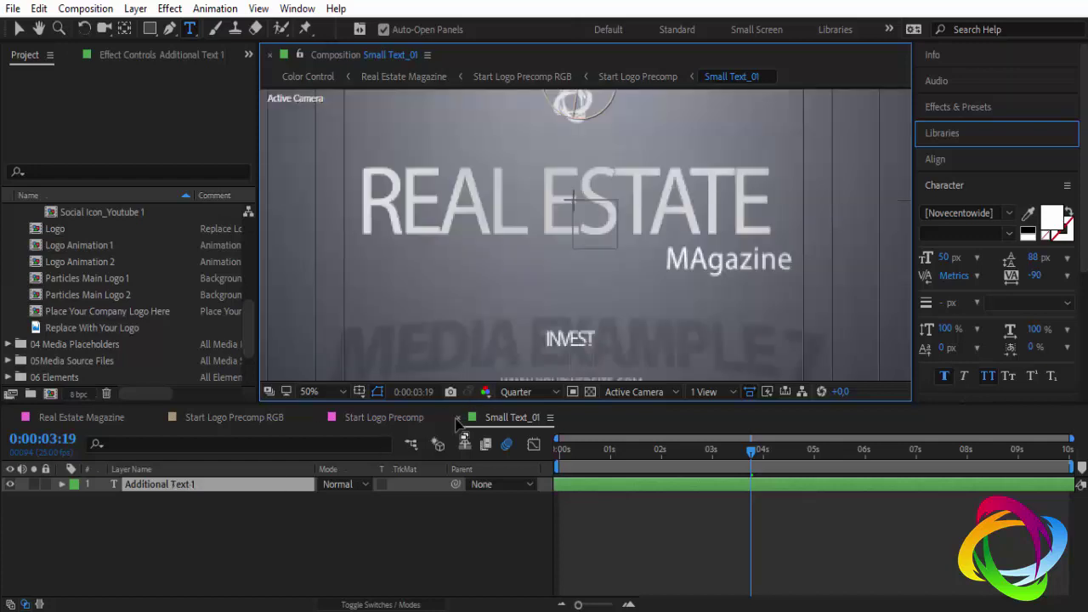
double_click(192, 543)
click(173, 485)
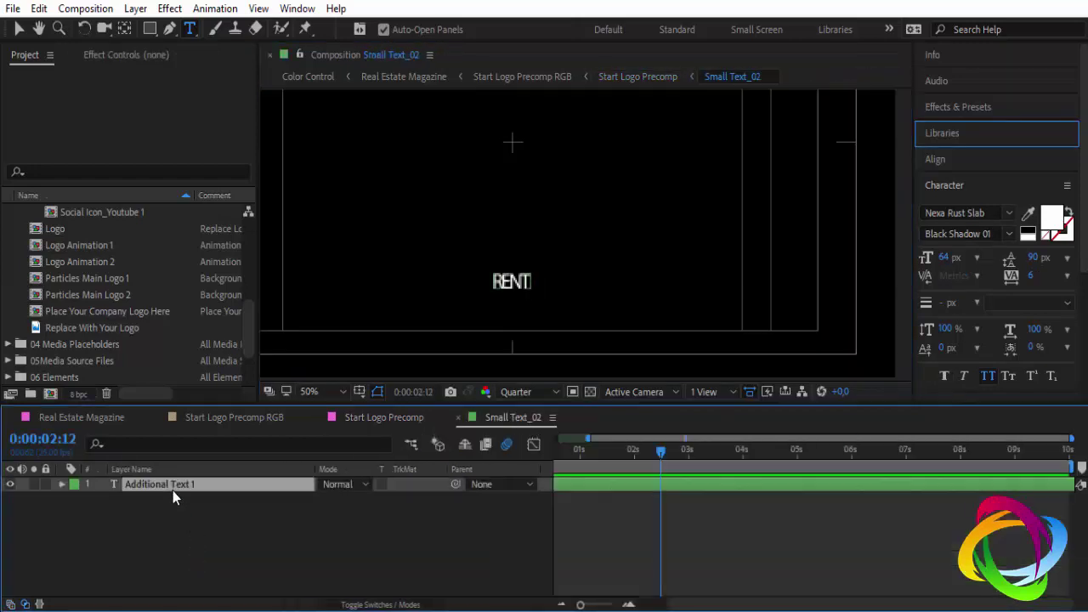
click(459, 417)
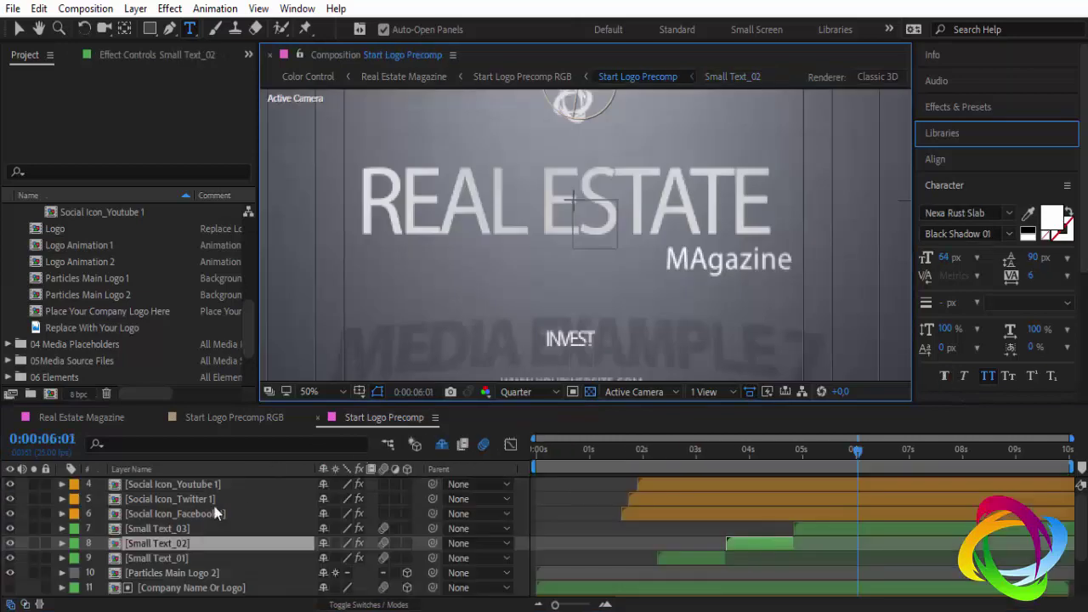
double_click(162, 528)
click(660, 450)
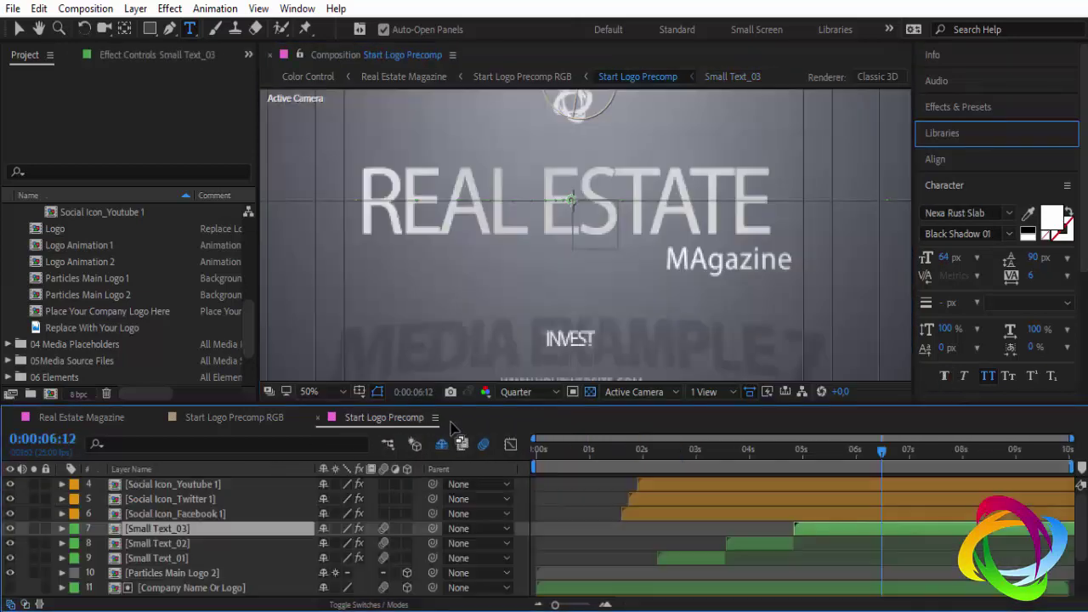
click(459, 417)
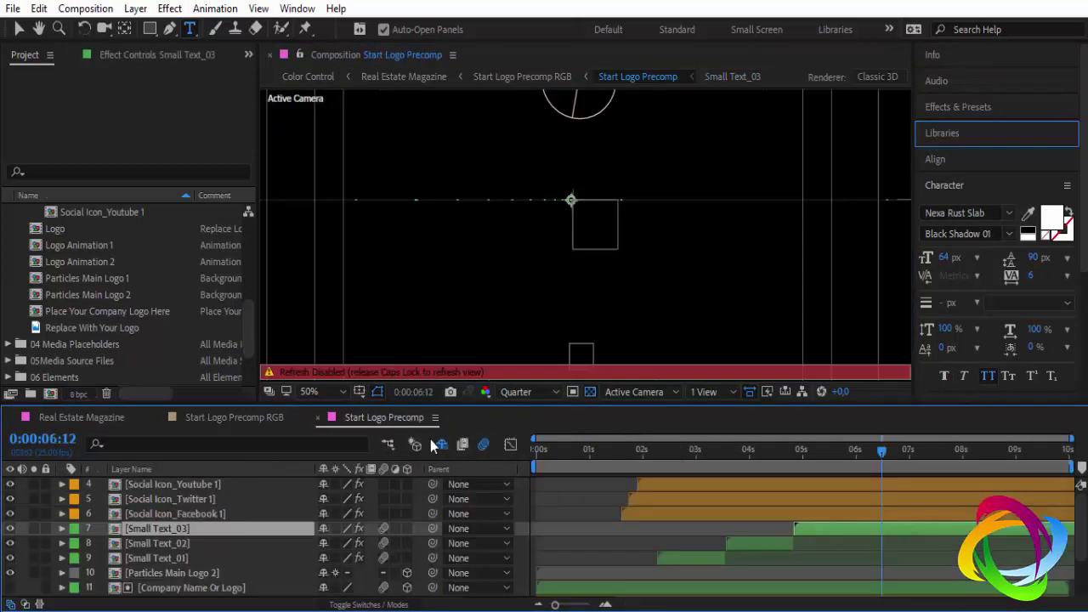
Step: Open the Social Icon_Facebook 1 composition and move to 0:00:03:13
key(Caps_Lock)
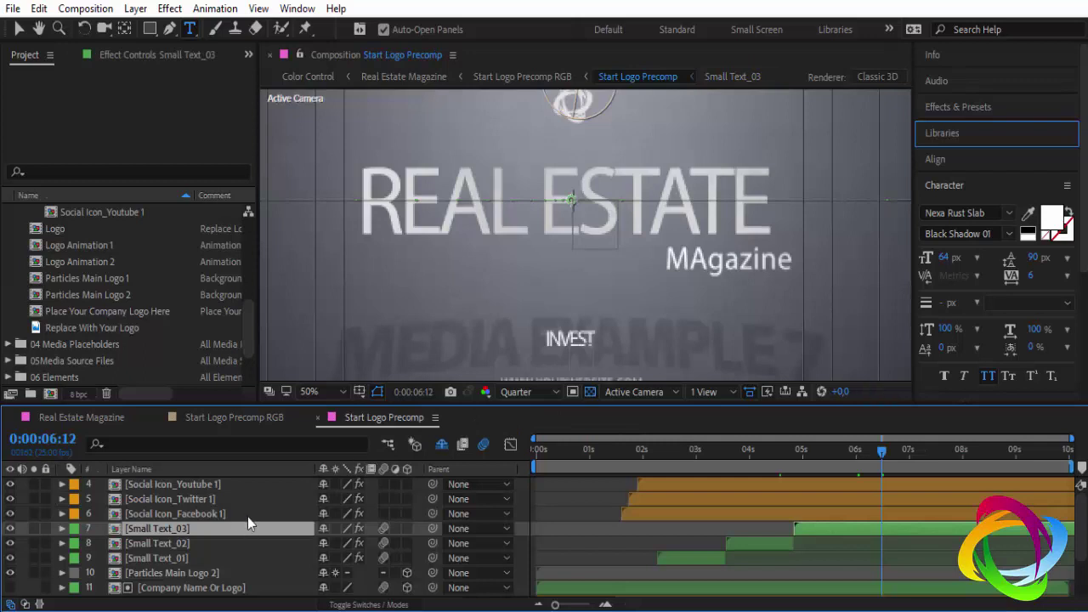
click(210, 515)
double_click(204, 512)
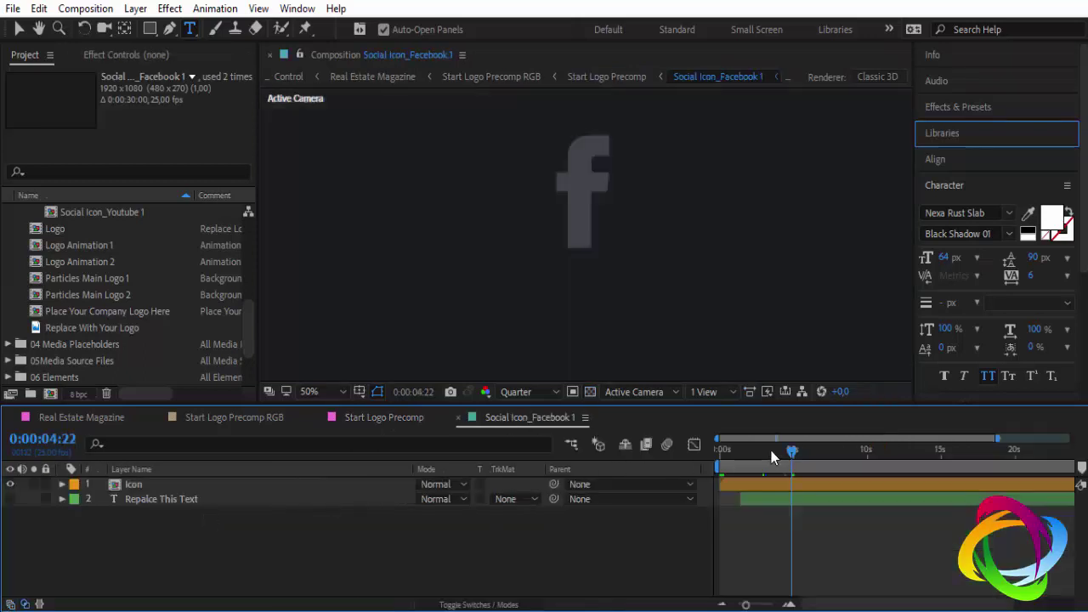
click(771, 451)
Step: Reveal the FACEBOOK/COMPANYNAME text layer, hide it again, and close Social Icon_Facebook 1
click(161, 498)
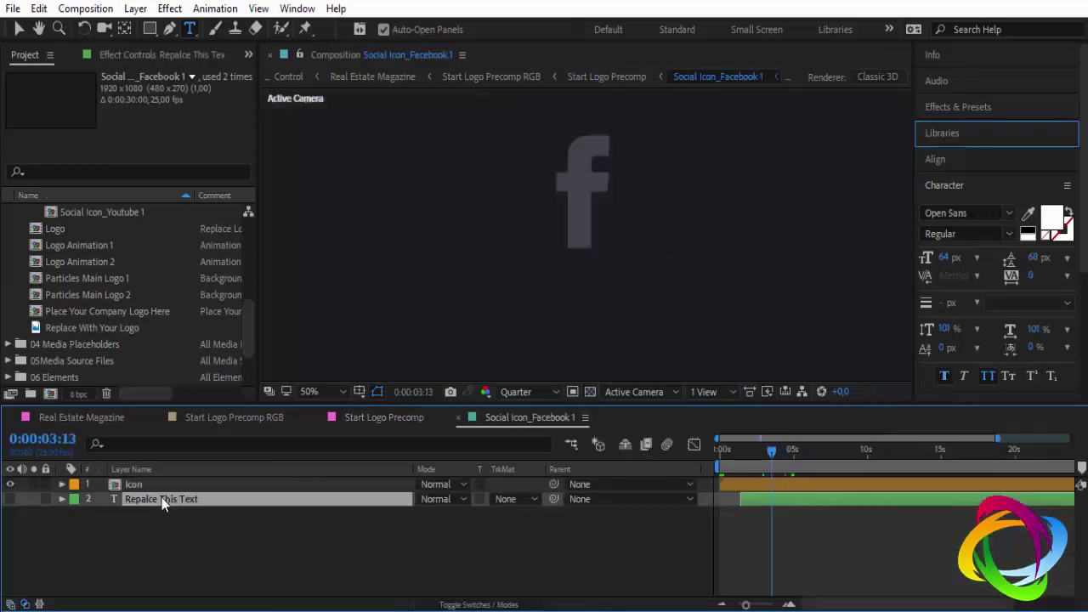
click(10, 500)
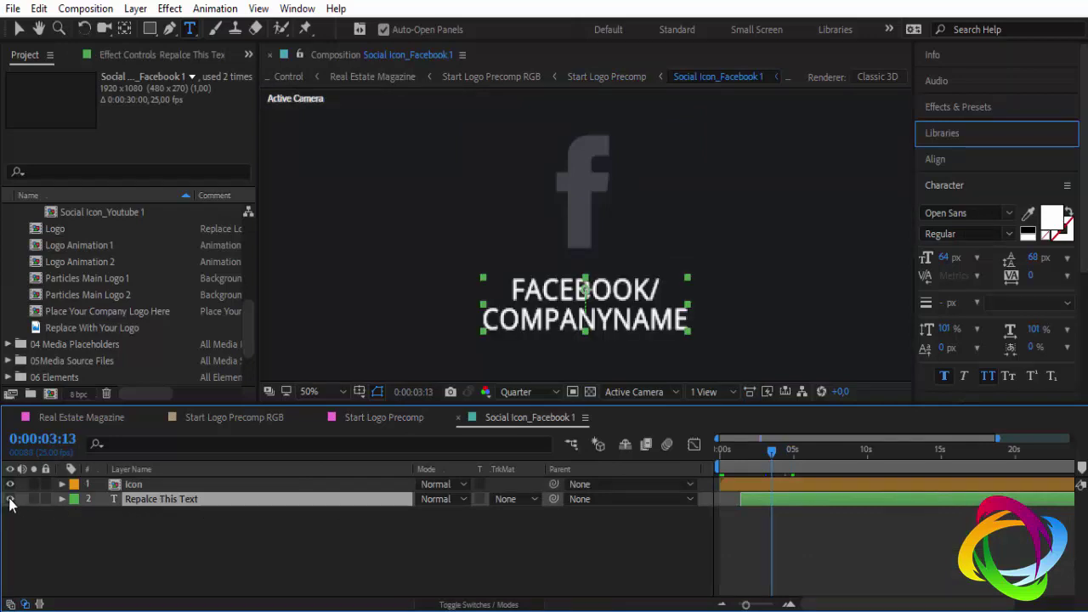
double_click(156, 499)
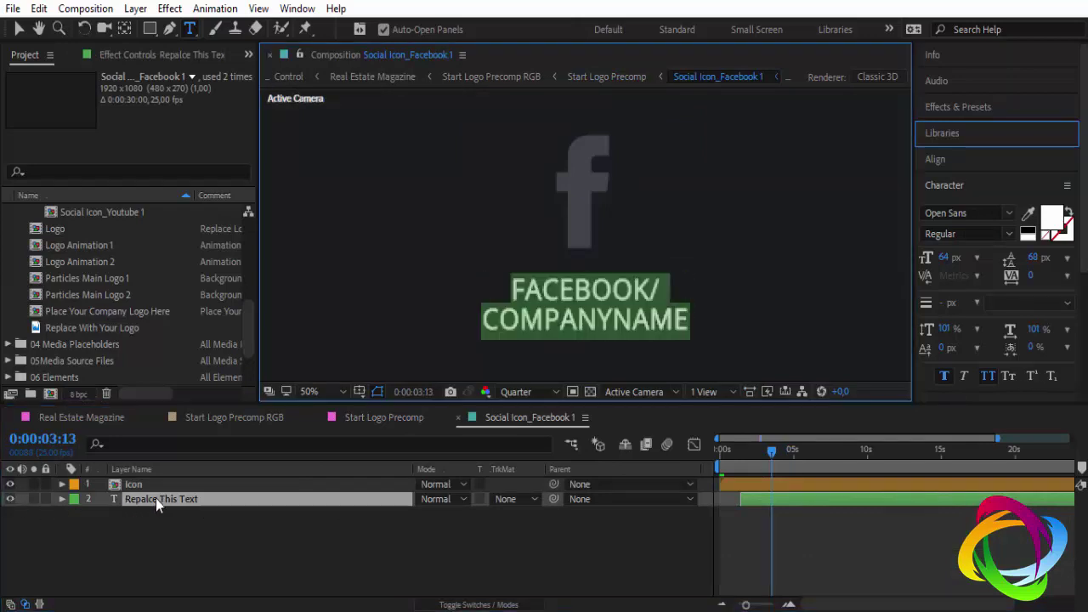
click(10, 500)
click(458, 417)
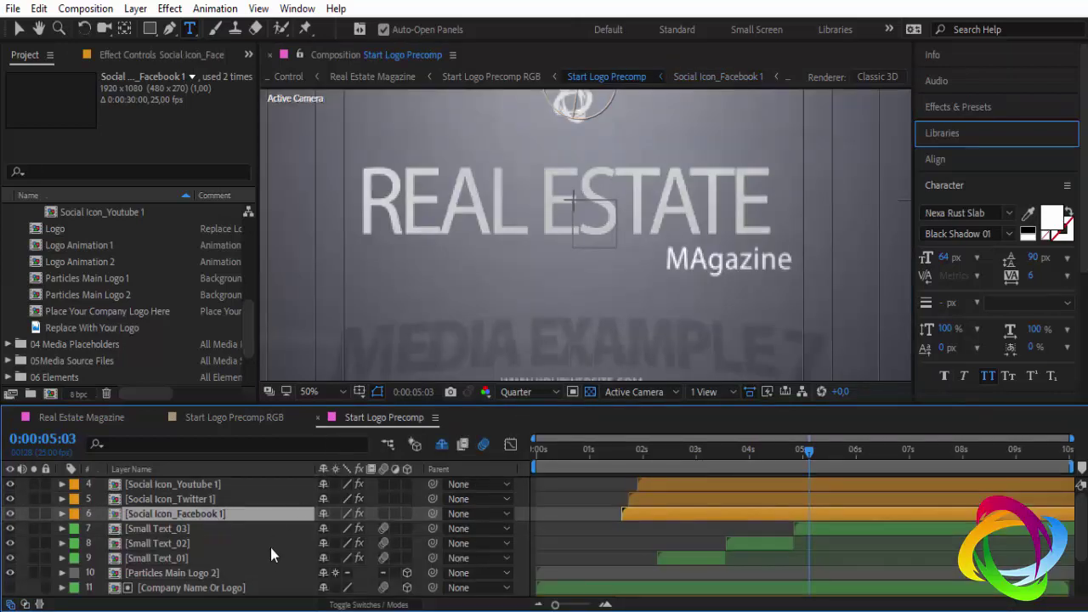
Step: Return to Real Estate Magazine and set the time to 0:00:02:07
click(317, 419)
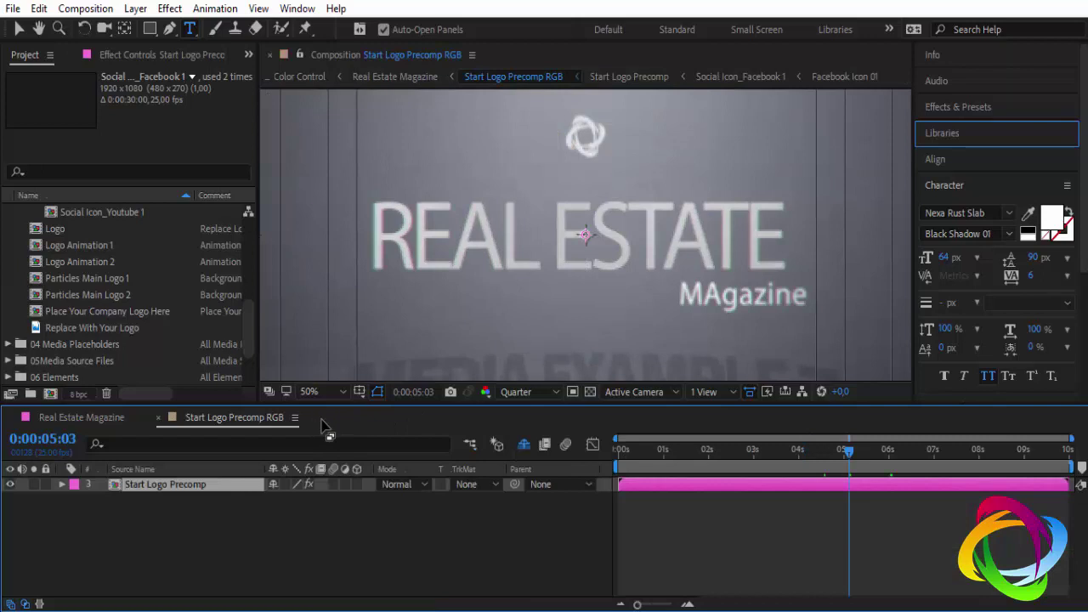
click(159, 418)
click(568, 460)
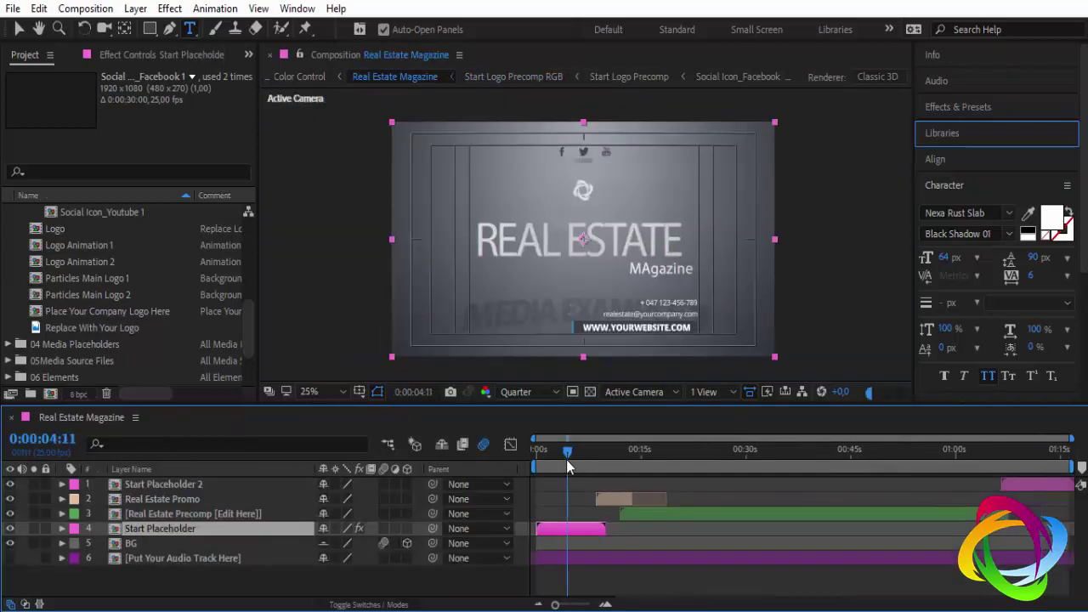
click(550, 463)
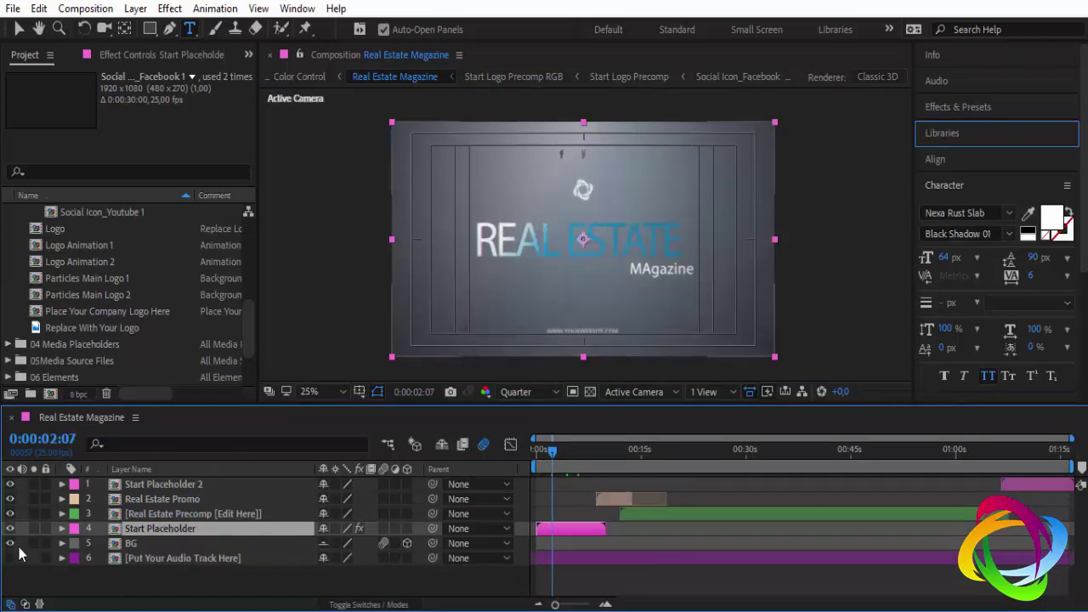
Step: Drill through Start Logo Precomp RGB and Start Logo Precomp into Image For Intro 2, selecting Media Precomp 01
double_click(190, 526)
double_click(175, 485)
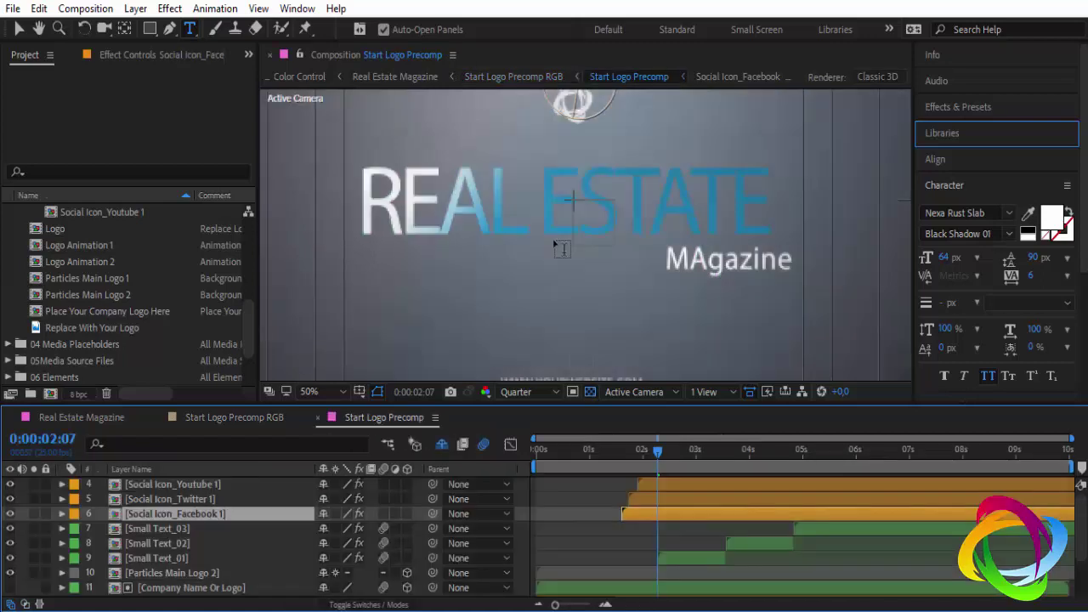
scroll(222, 511, down, 3)
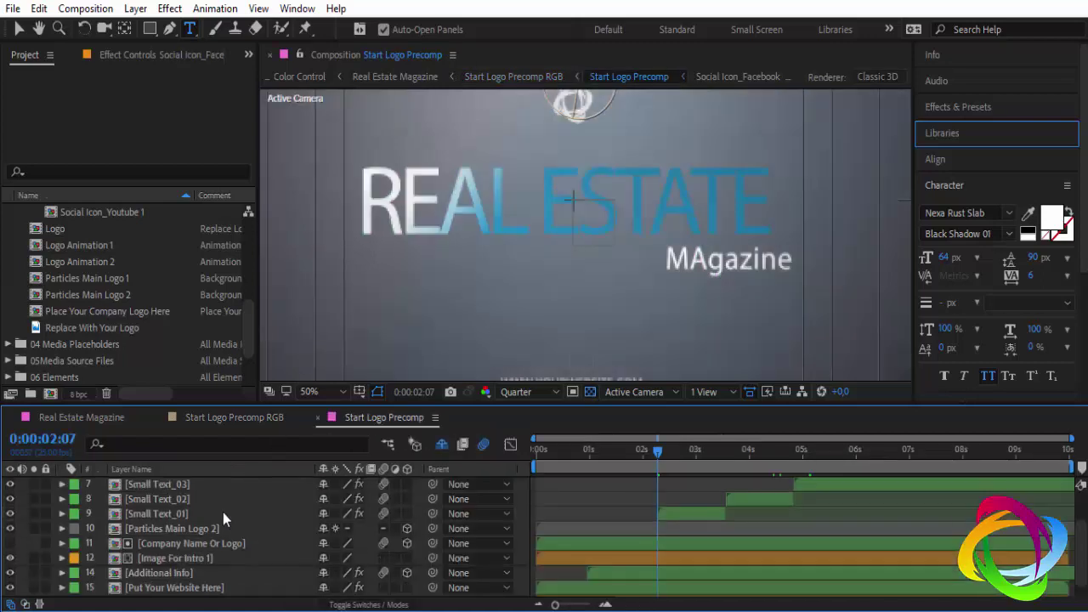
scroll(216, 544, down, 1)
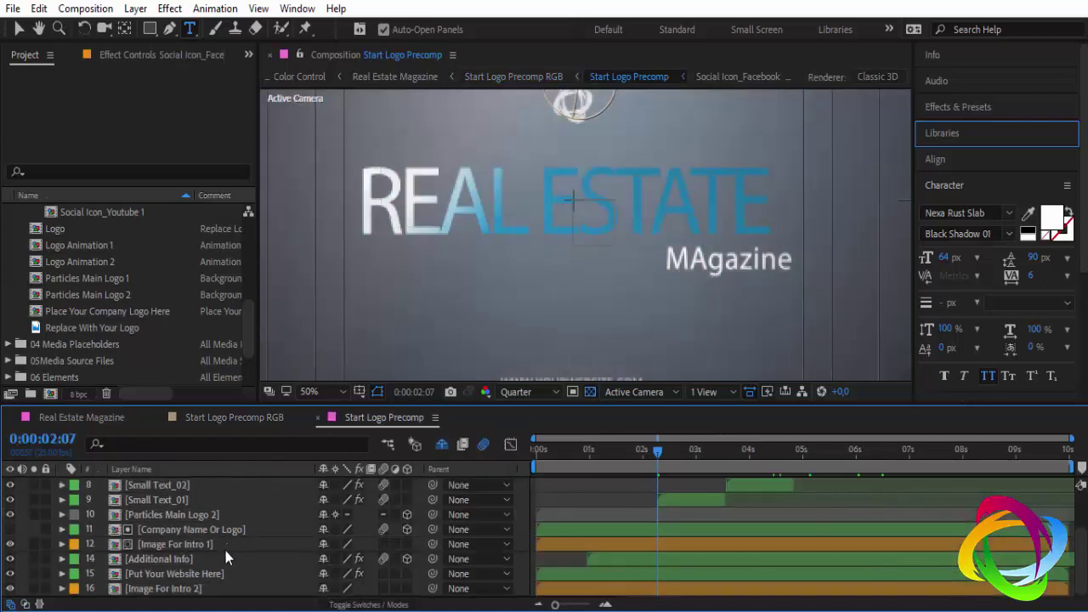
click(190, 589)
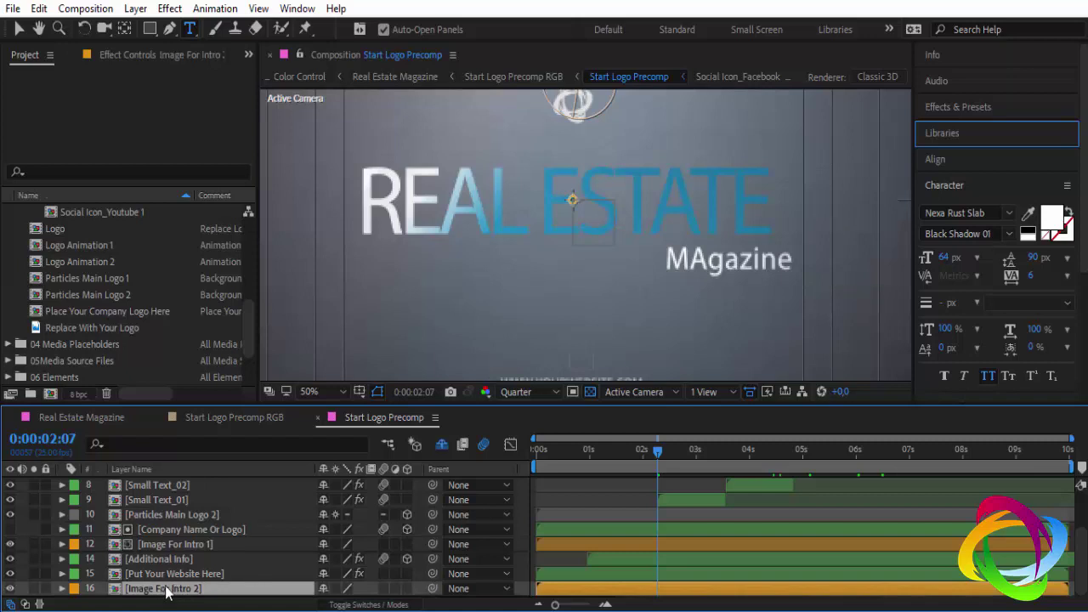
double_click(154, 591)
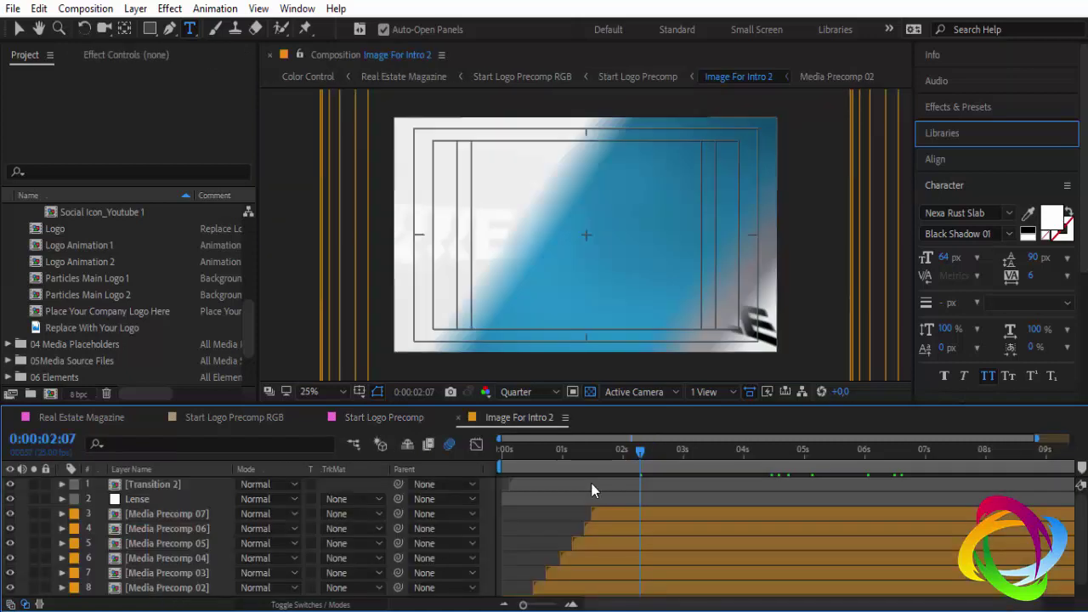
scroll(231, 527, down, 1)
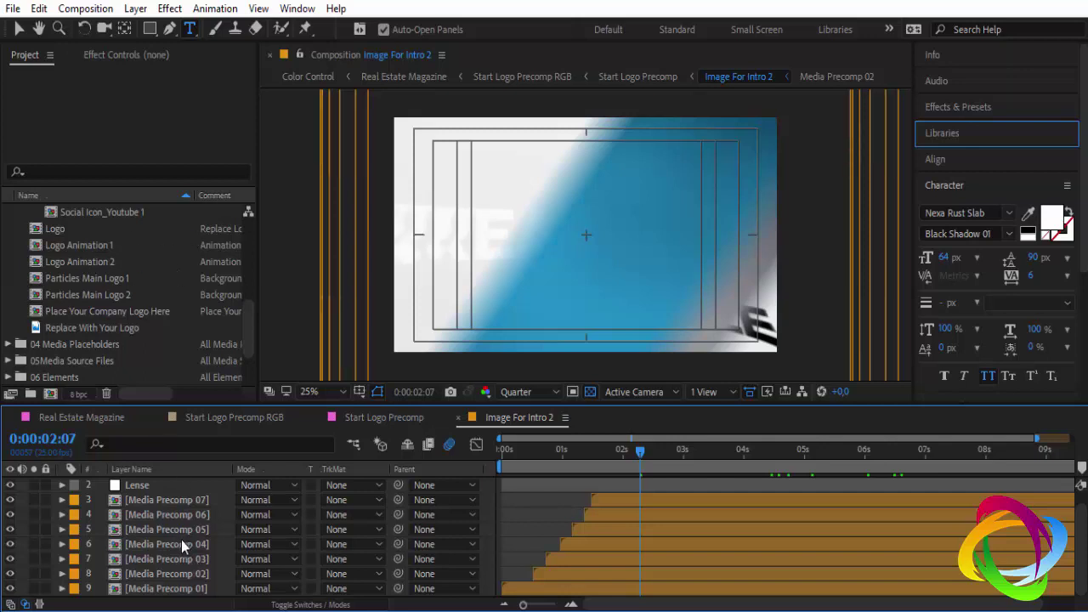
click(195, 590)
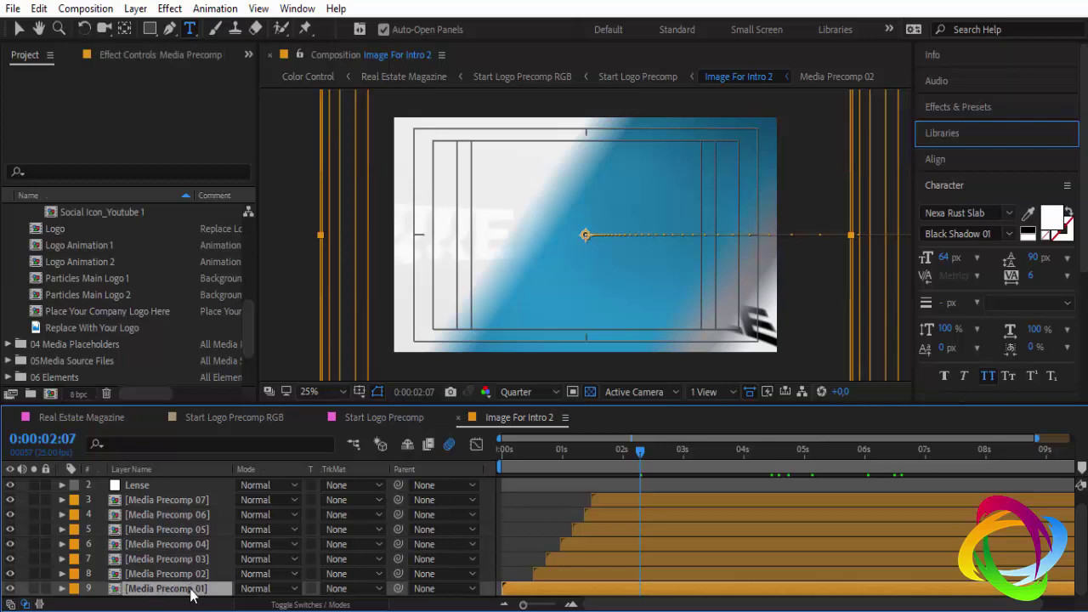
Step: Open the Media Precomp 01 composition with its MEDIA EXAMPLE 1 placeholder
double_click(192, 592)
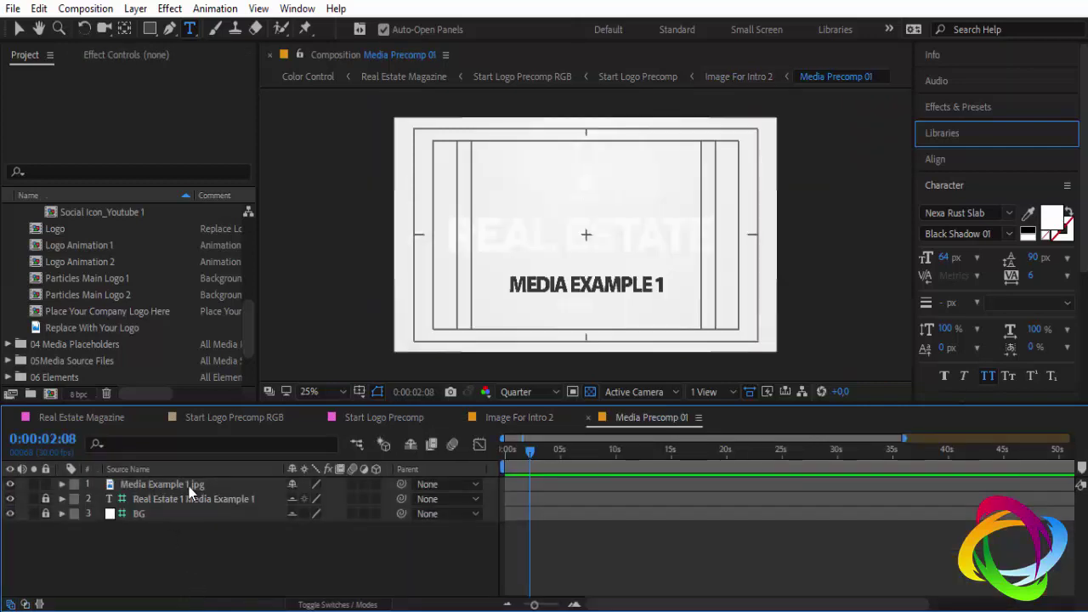
scroll(87, 301, up, 3)
scroll(85, 300, up, 2)
scroll(86, 300, down, 2)
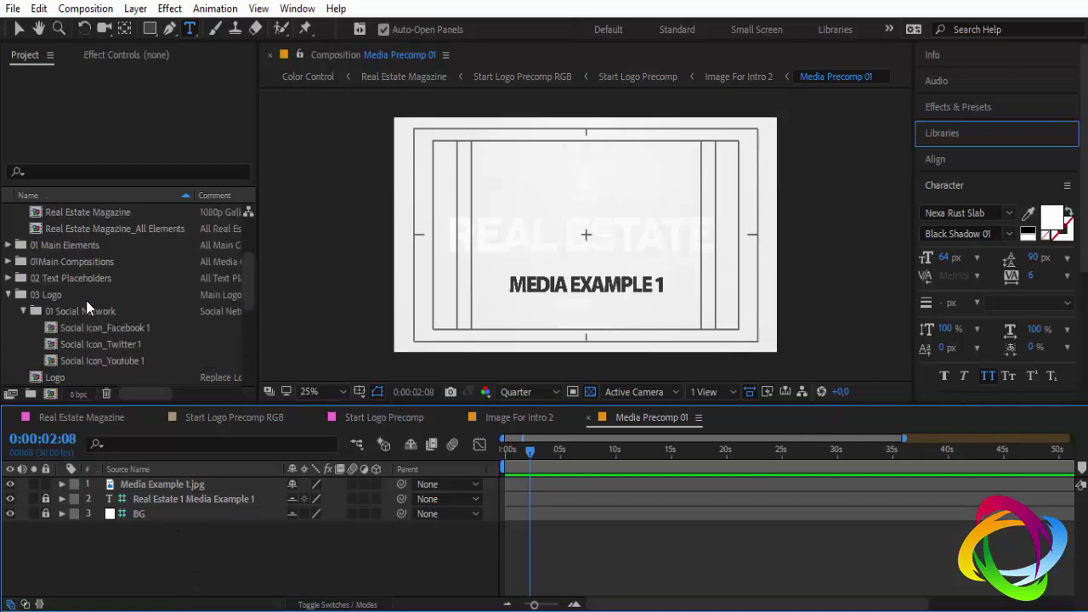
scroll(86, 300, down, 4)
Step: Try adding Apartamento.jpg fitted to the frame, then undo and delete it
click(10, 345)
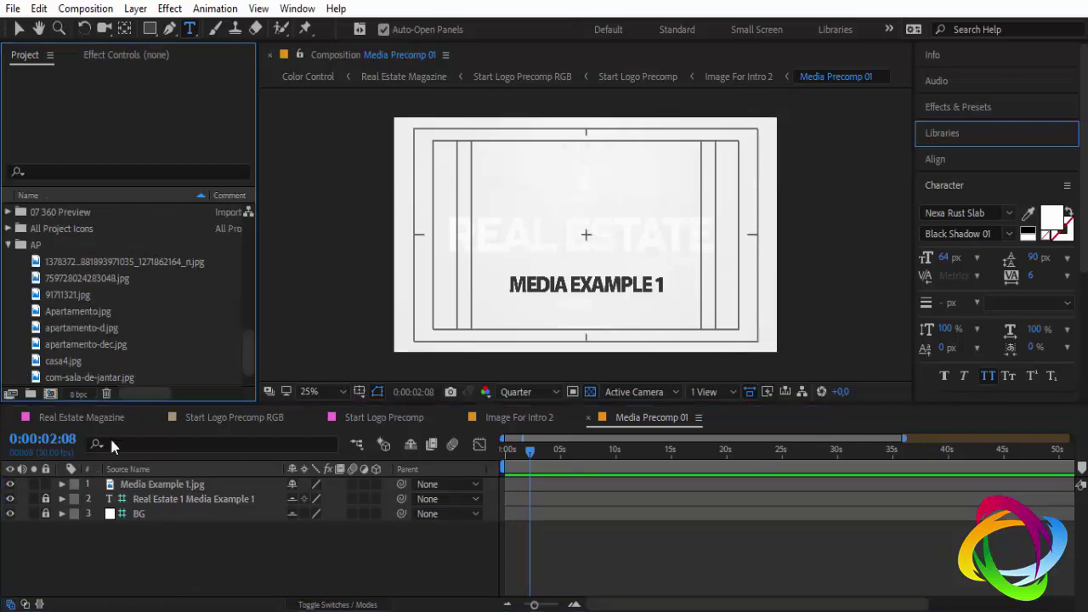
drag(68, 311, 127, 484)
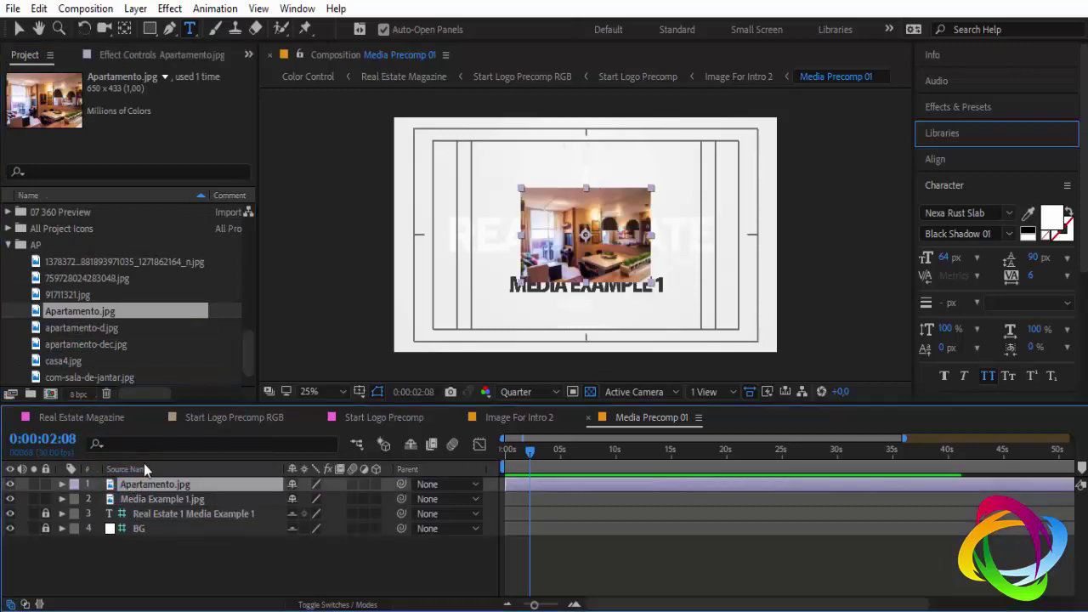
key(ctrl+alt+f)
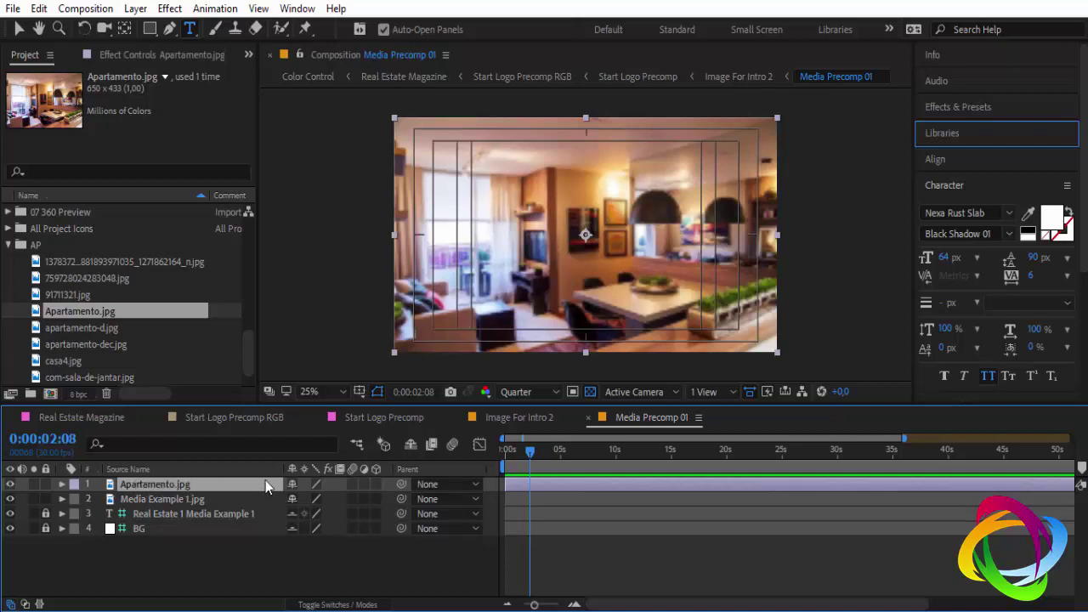
key(ctrl+z)
key(Delete)
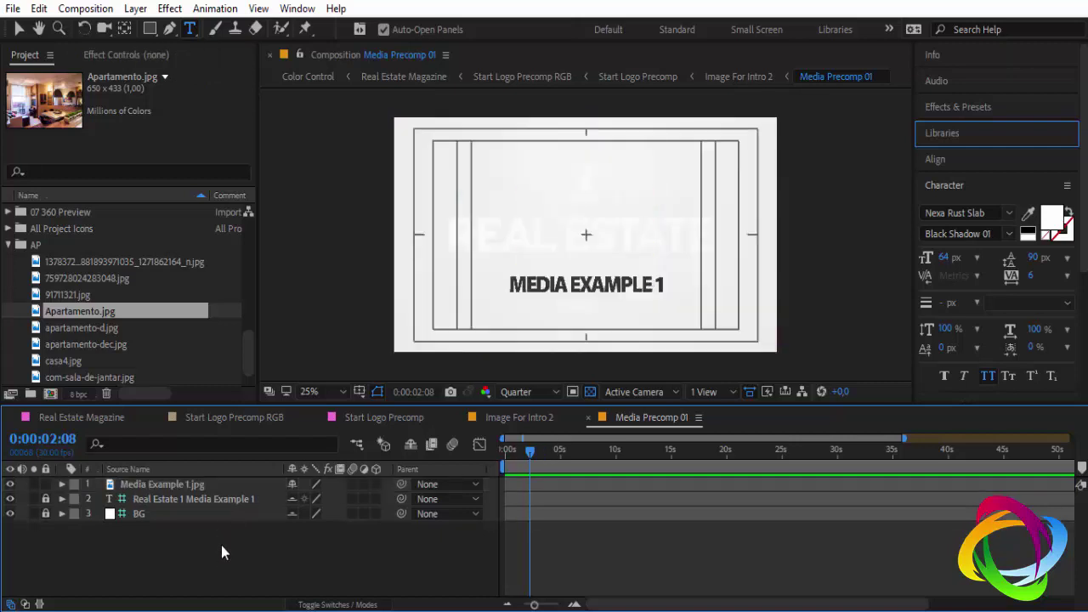
click(193, 487)
Step: Locate the Media Example 1.jpg source in the project, then cancel replacing its footage
right_click(169, 485)
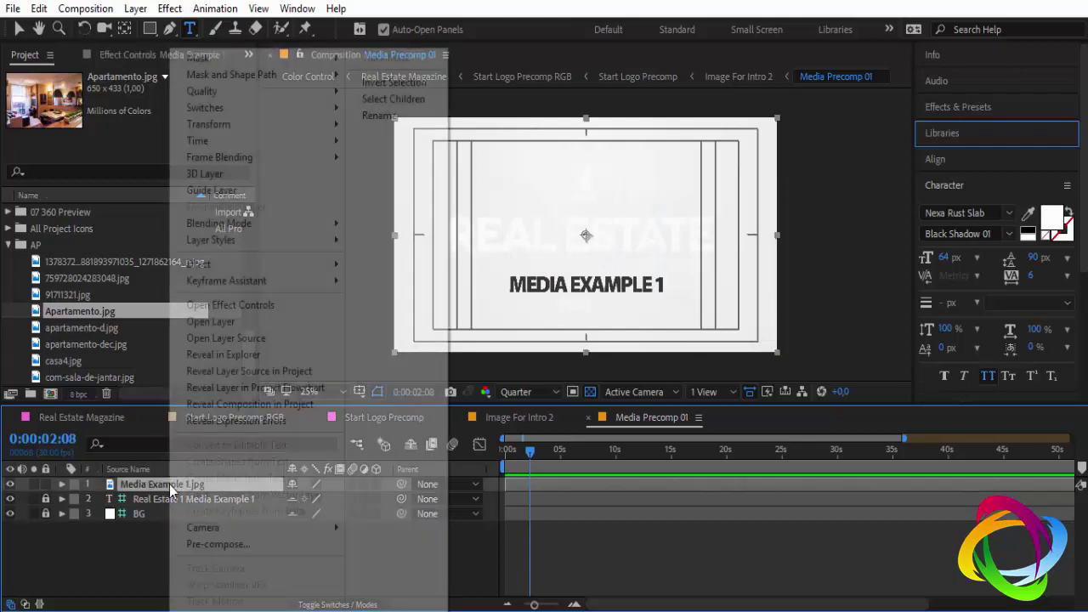
click(286, 375)
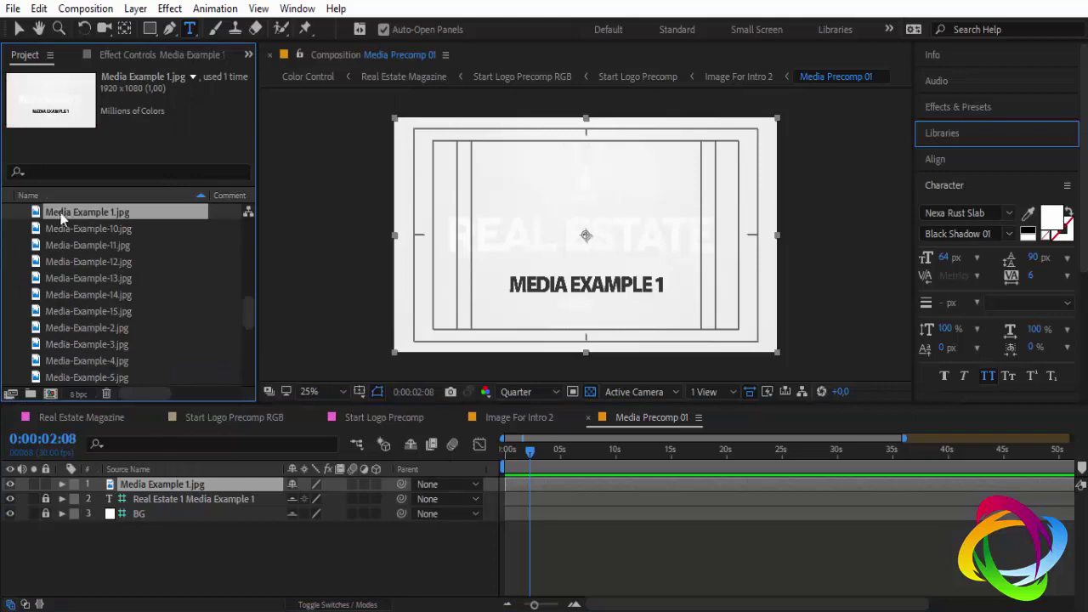
right_click(77, 211)
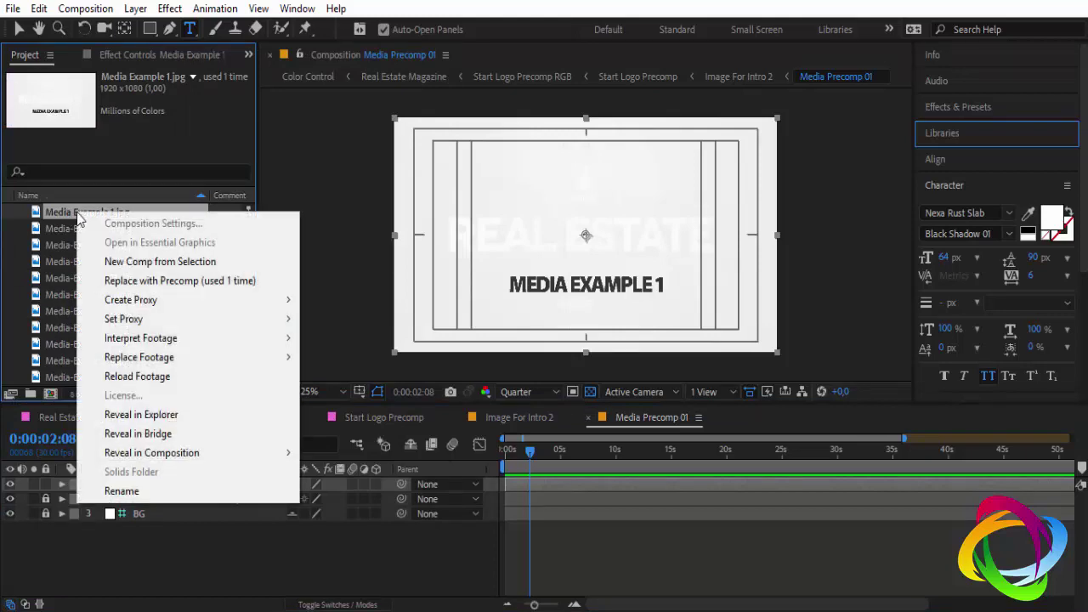
mouse_move(170, 358)
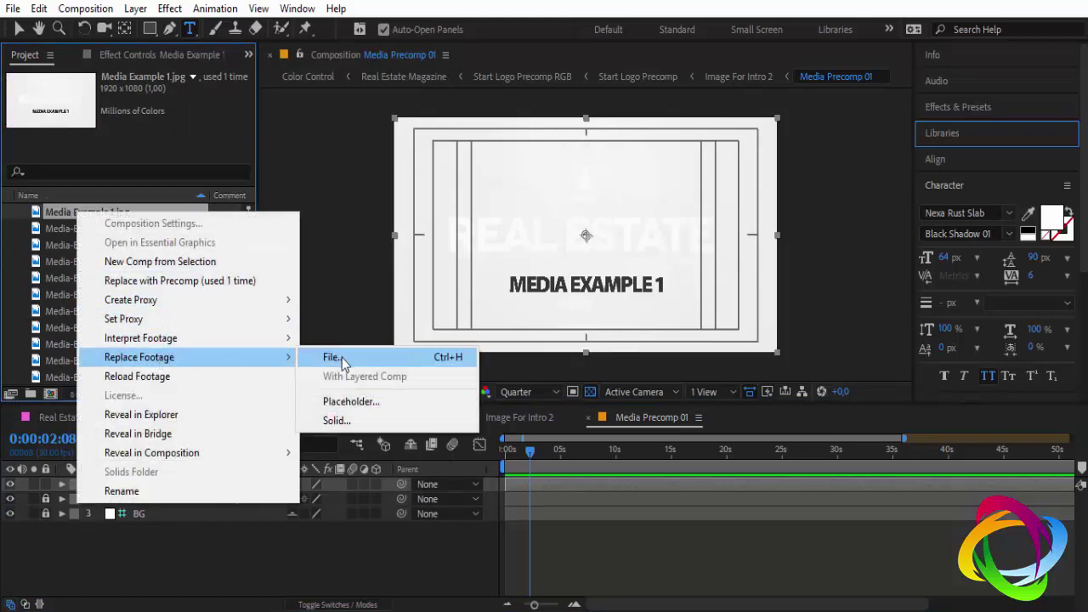
click(345, 363)
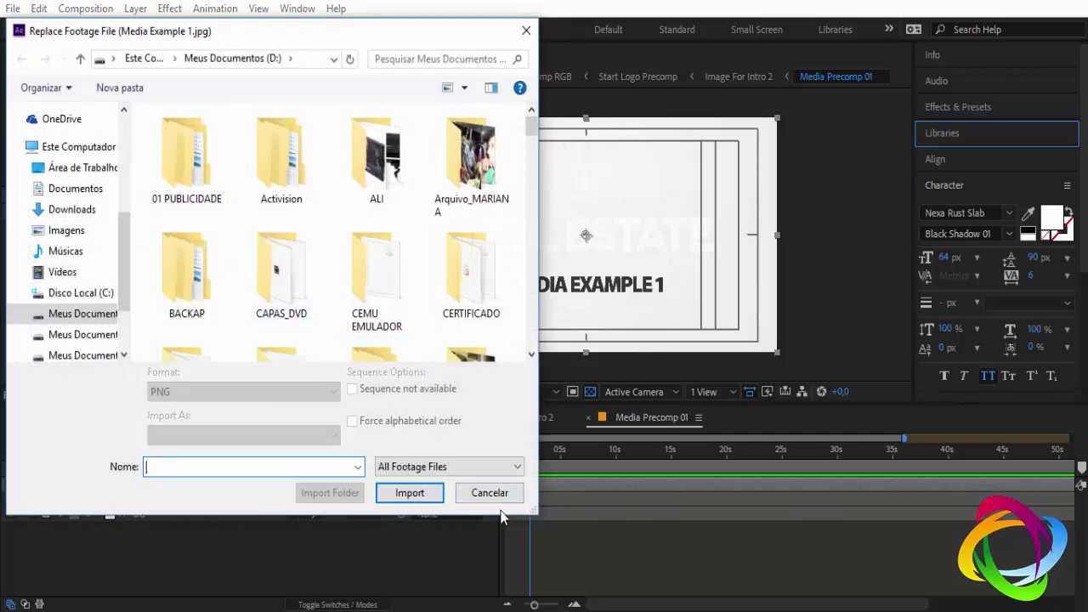
click(498, 495)
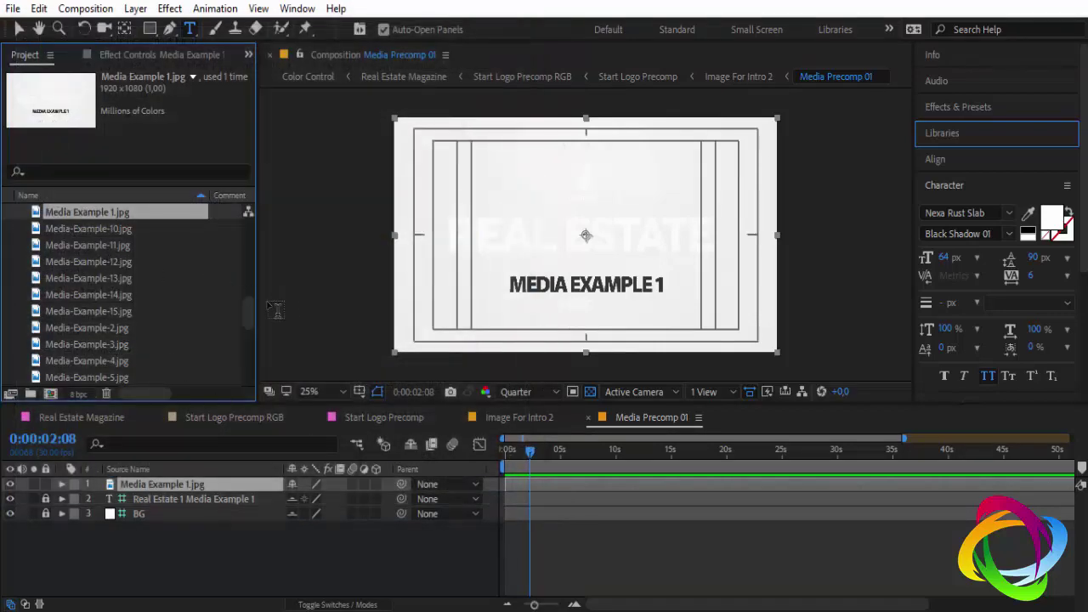
Step: Add Apartamento.jpg from the AP folder as the top layer, scaled to fill the frame
mouse_move(248, 312)
mouse_down()
mouse_move(246, 224)
mouse_move(240, 349)
mouse_up()
click(102, 295)
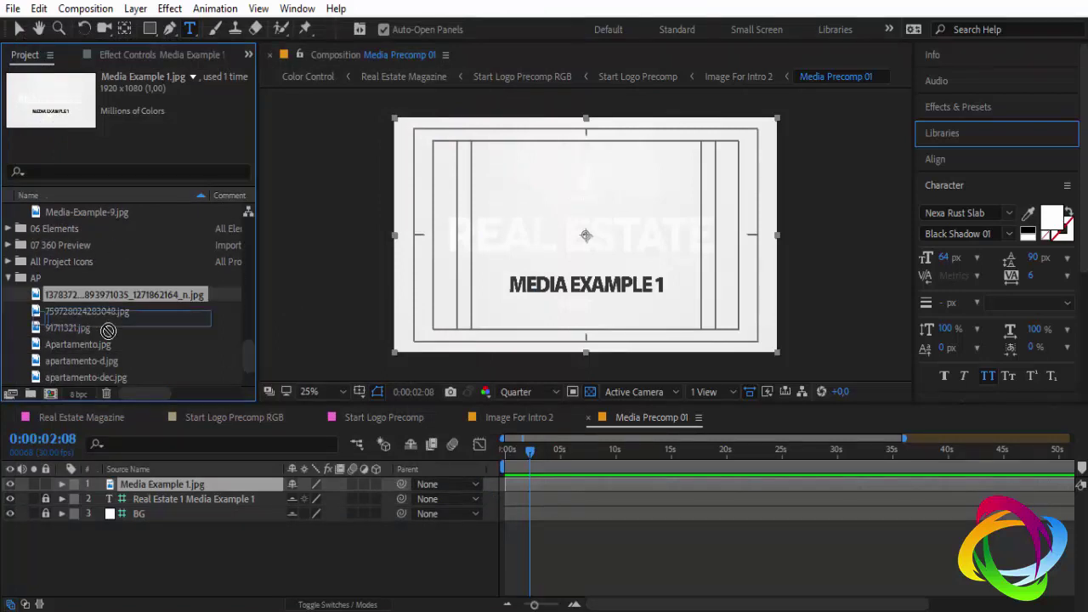
click(85, 346)
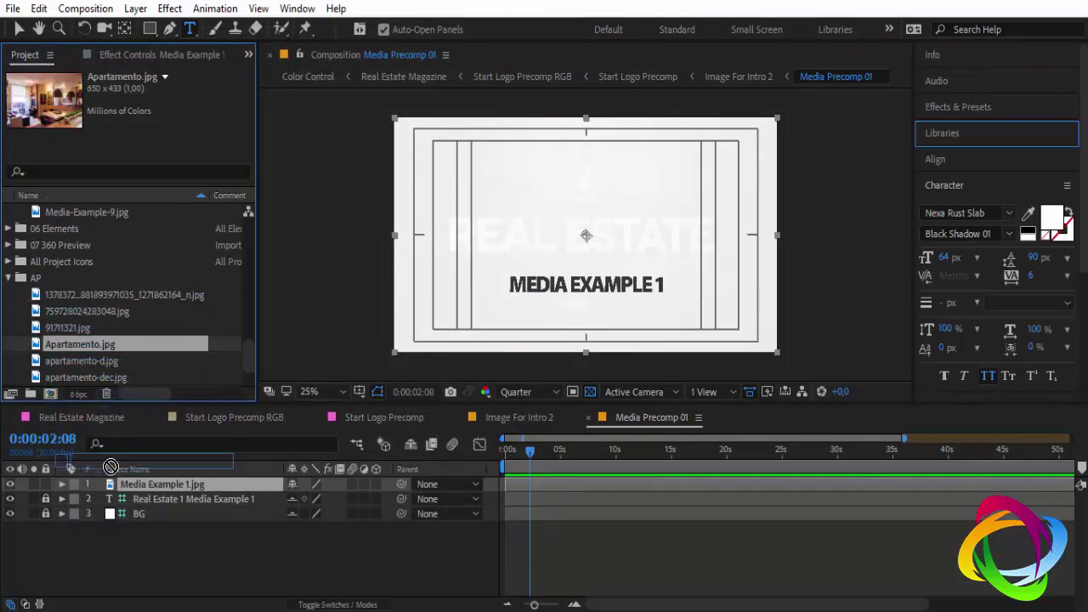
drag(85, 349, 114, 486)
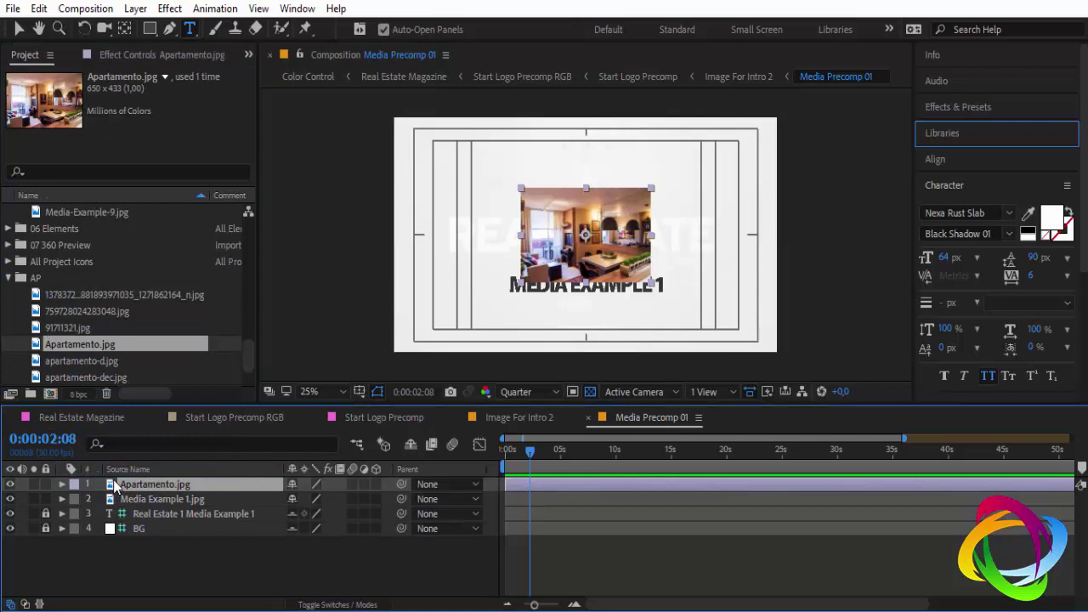
key(ctrl+alt+f)
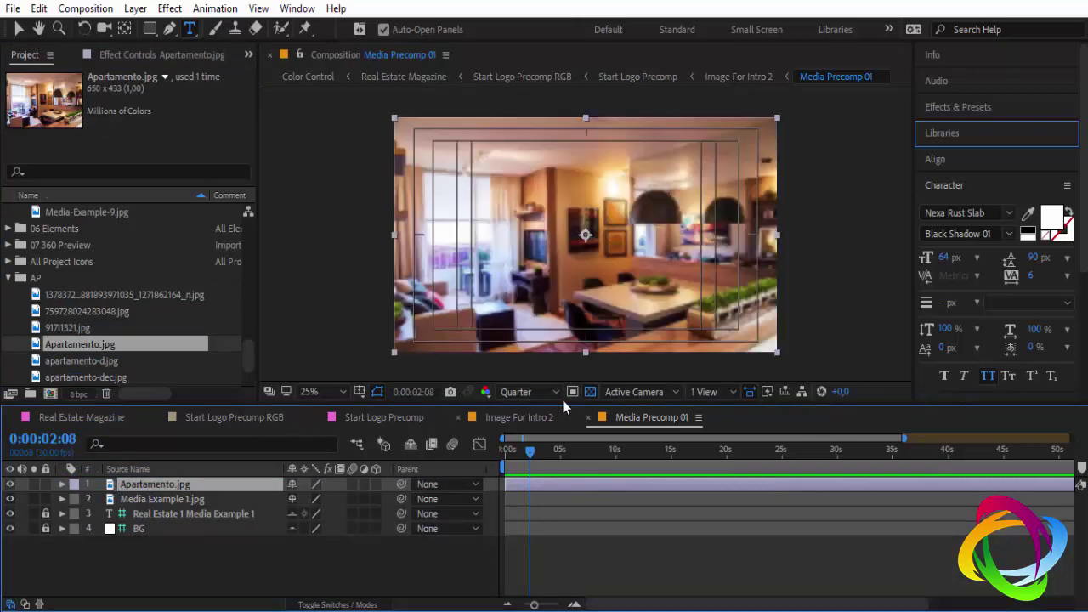
Step: Close Media Precomp 01 and the other precomp tabs back to Real Estate Magazine
click(589, 418)
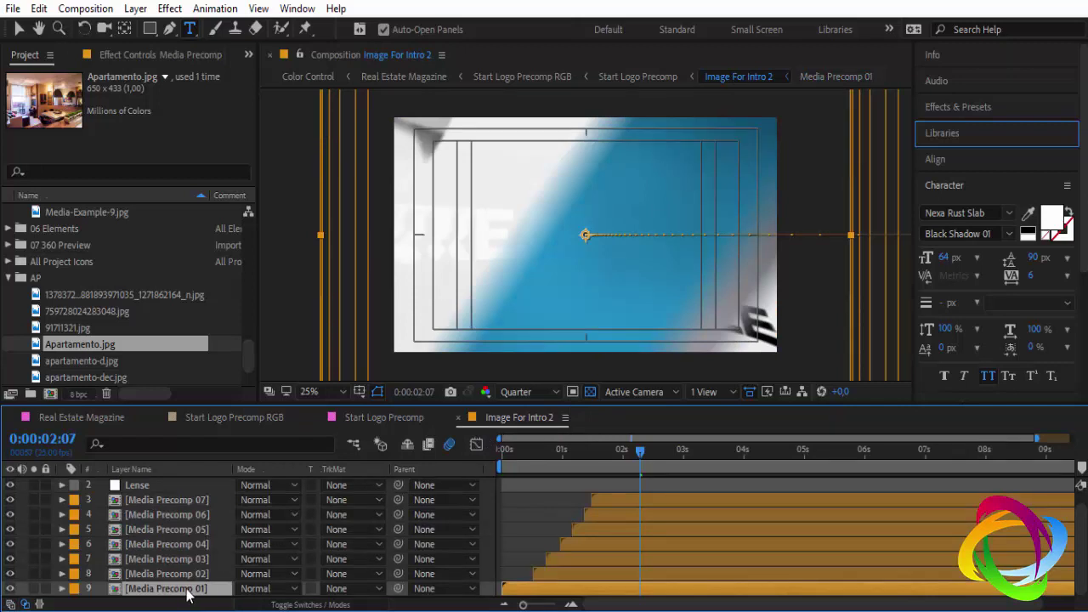
click(459, 417)
click(567, 445)
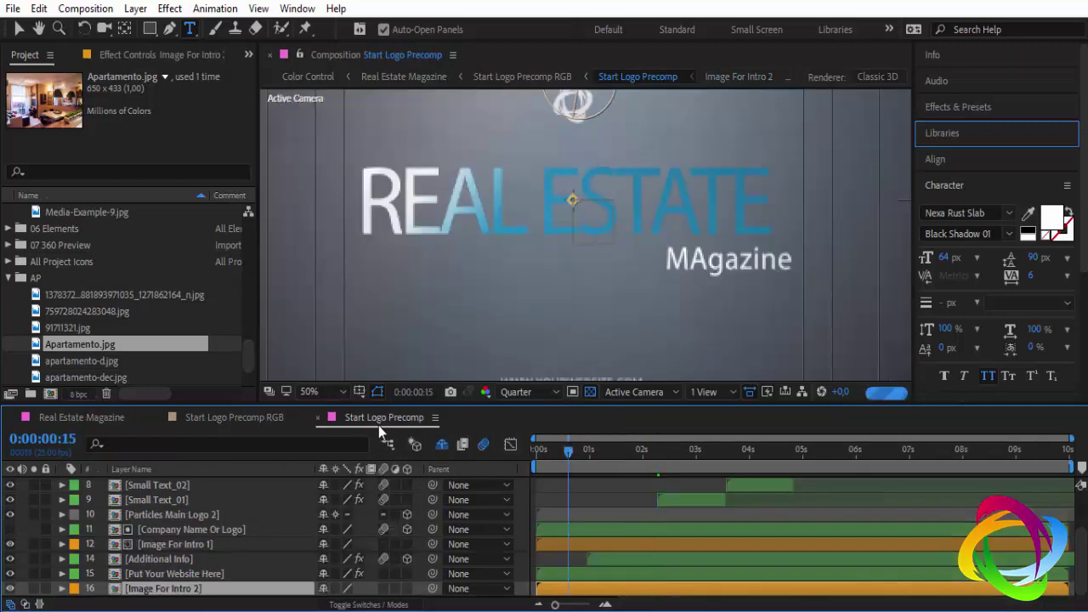
click(317, 417)
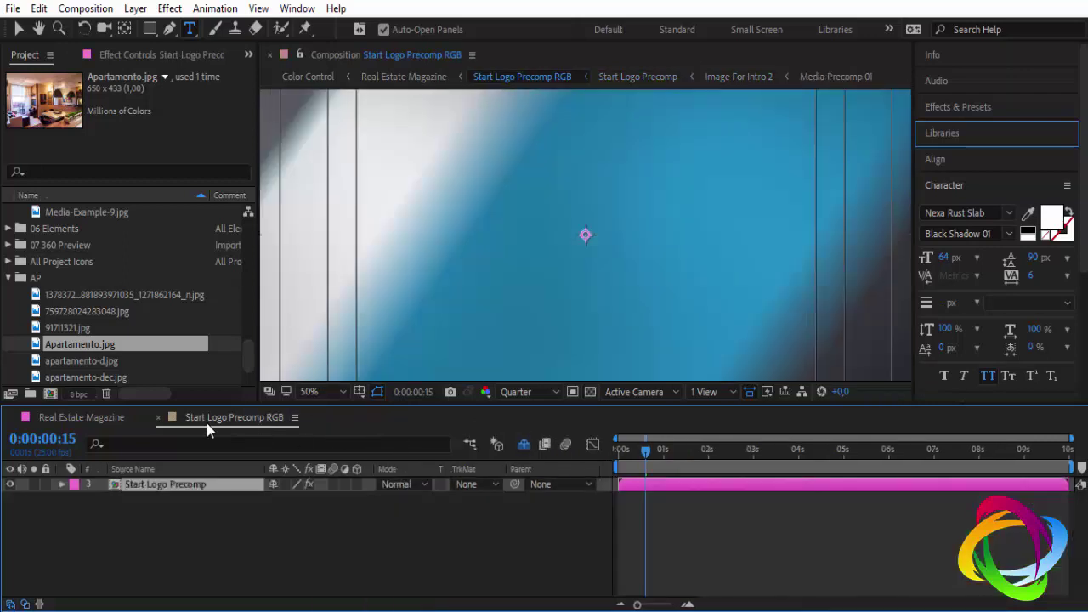
click(158, 417)
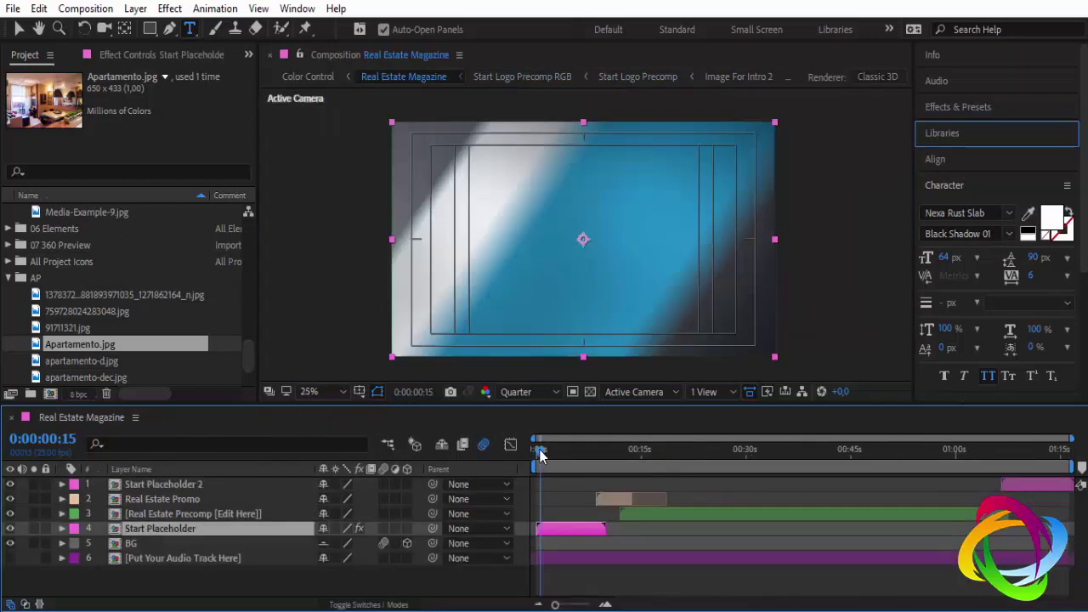
Step: Scrub through the intro frames, ending on the RENT title card at 0:00:04:14
click(545, 451)
drag(545, 453, 592, 453)
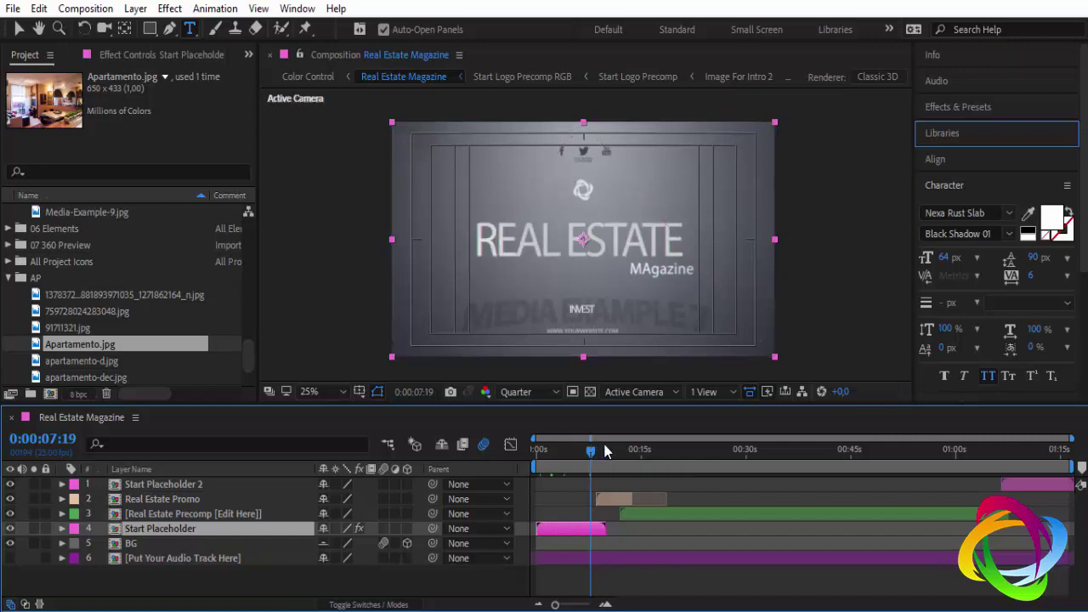
drag(592, 453, 605, 454)
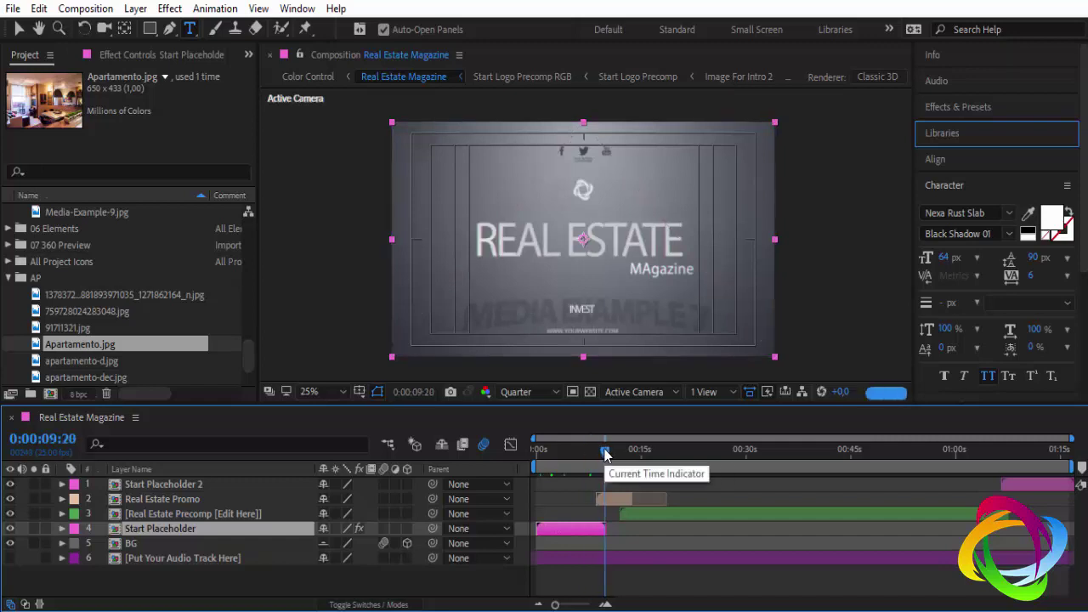
drag(604, 453, 615, 453)
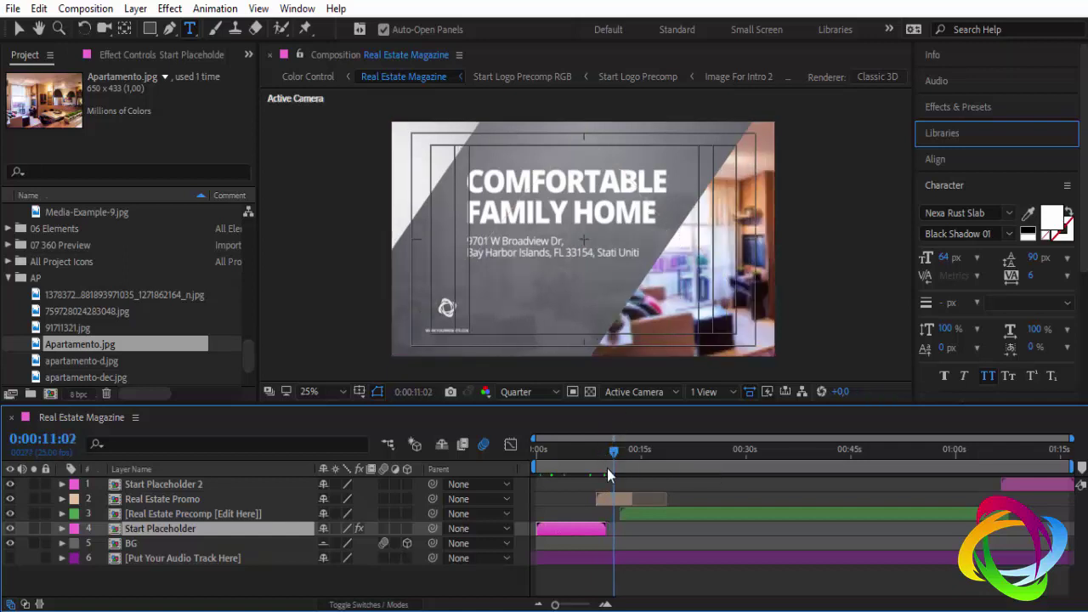
drag(609, 451, 568, 464)
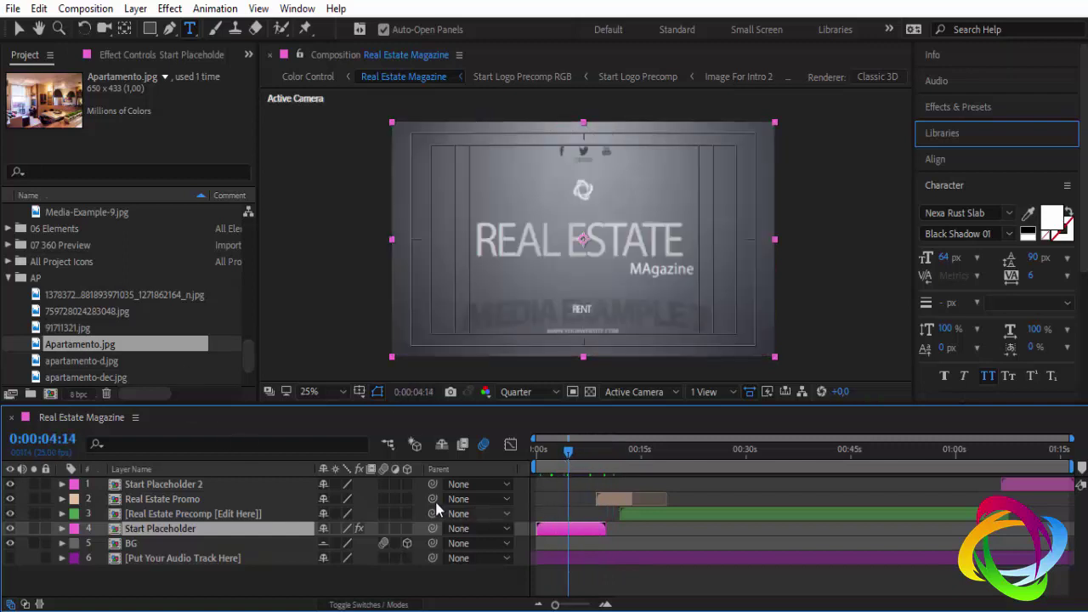
Step: Inspect Image For Intro 2 inside Start Logo Precomp RGB and Start Logo Precomp
double_click(560, 527)
double_click(162, 484)
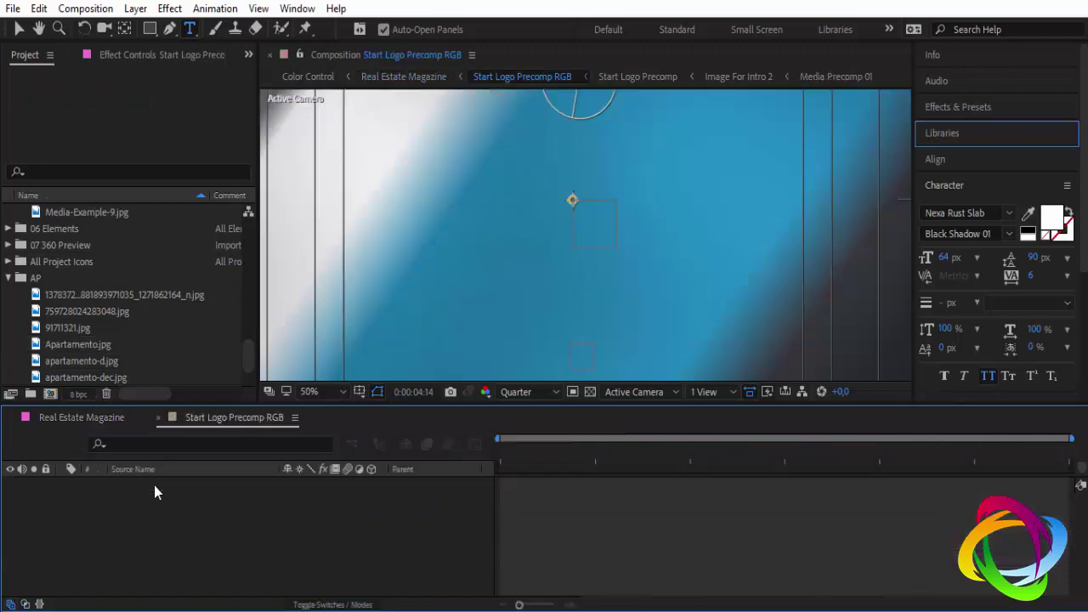
scroll(230, 578, down, 1)
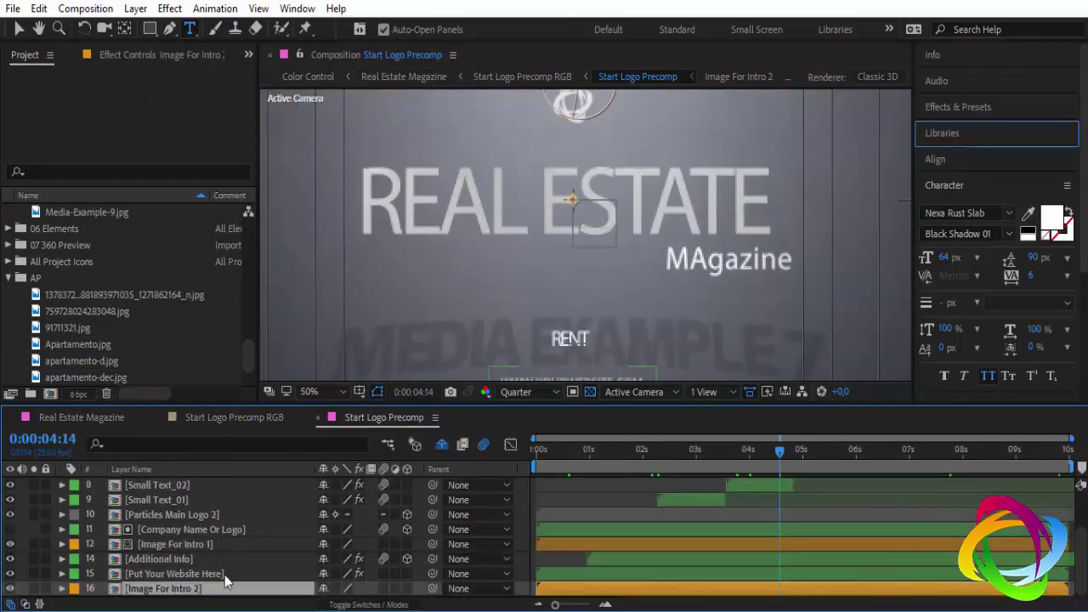
double_click(161, 588)
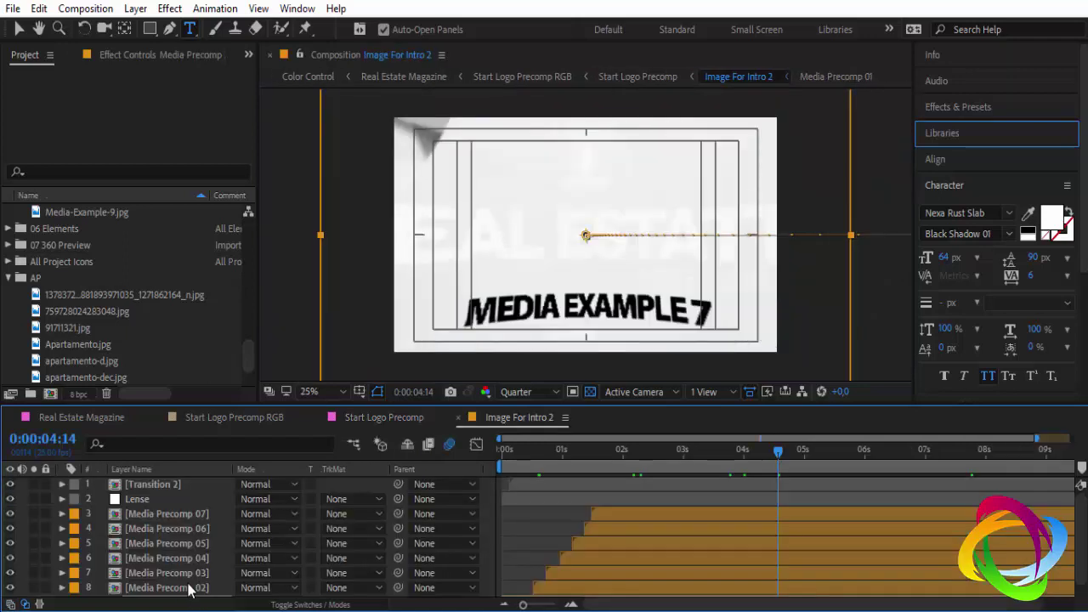
scroll(213, 566, down, 1)
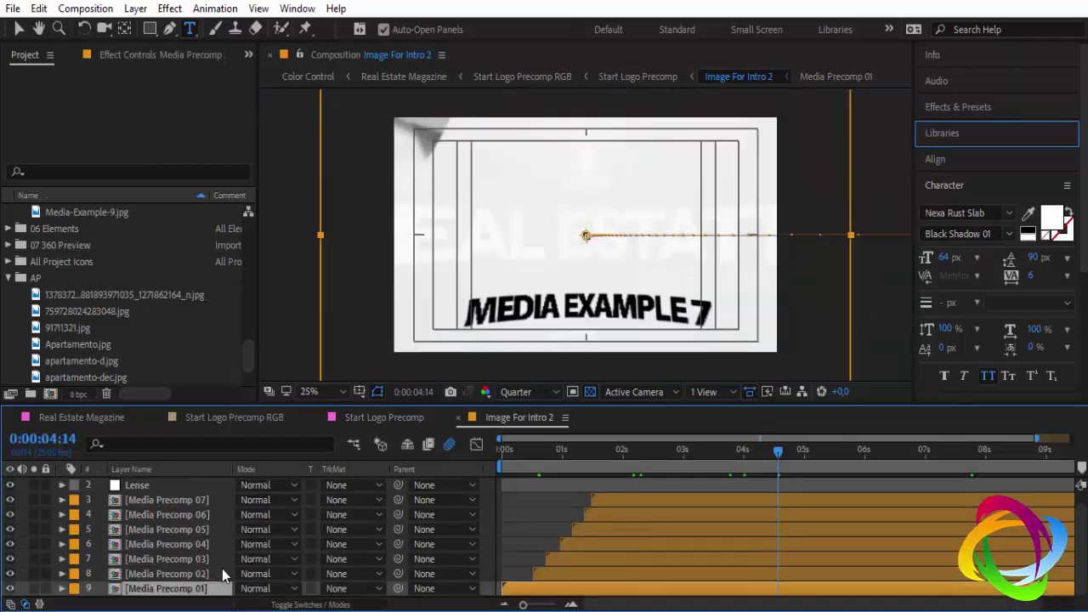
scroll(196, 505, up, 1)
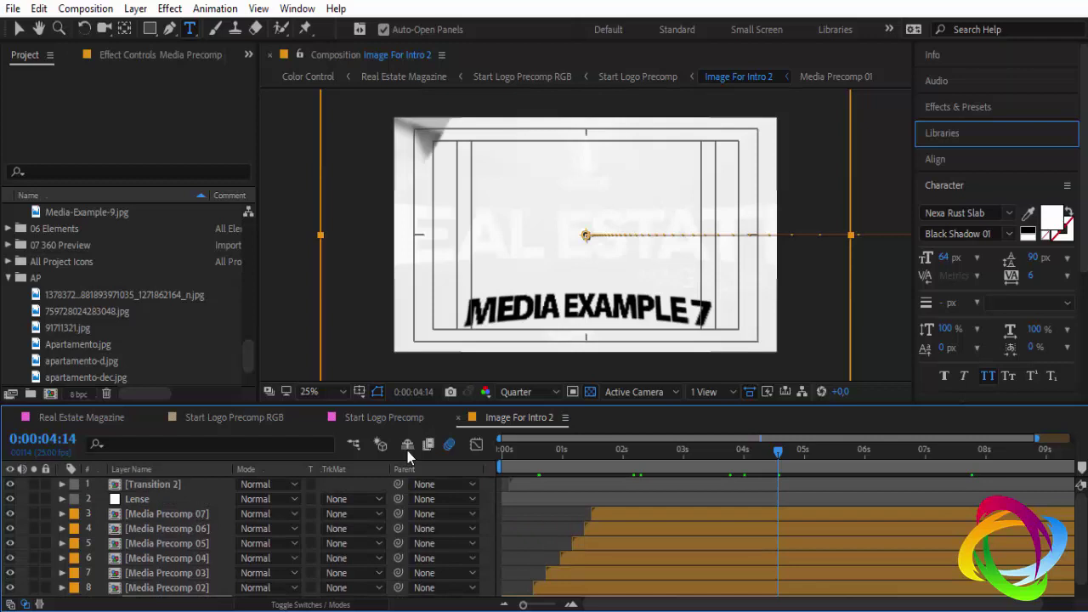
click(459, 418)
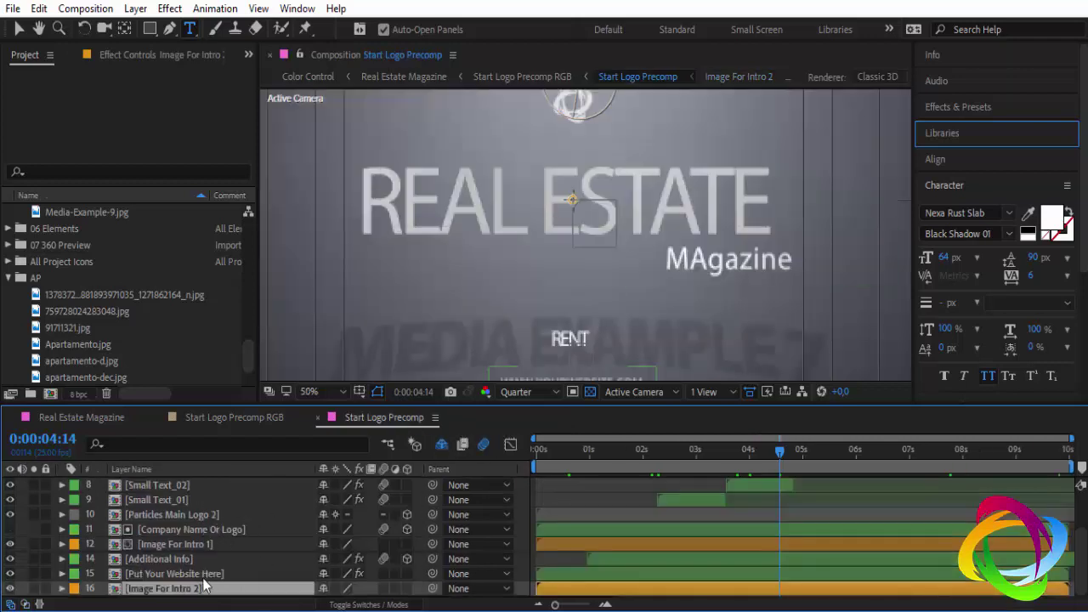
Step: Inspect the Put Your Website Here, Additional Info and Image For Intro 1 compositions
double_click(170, 574)
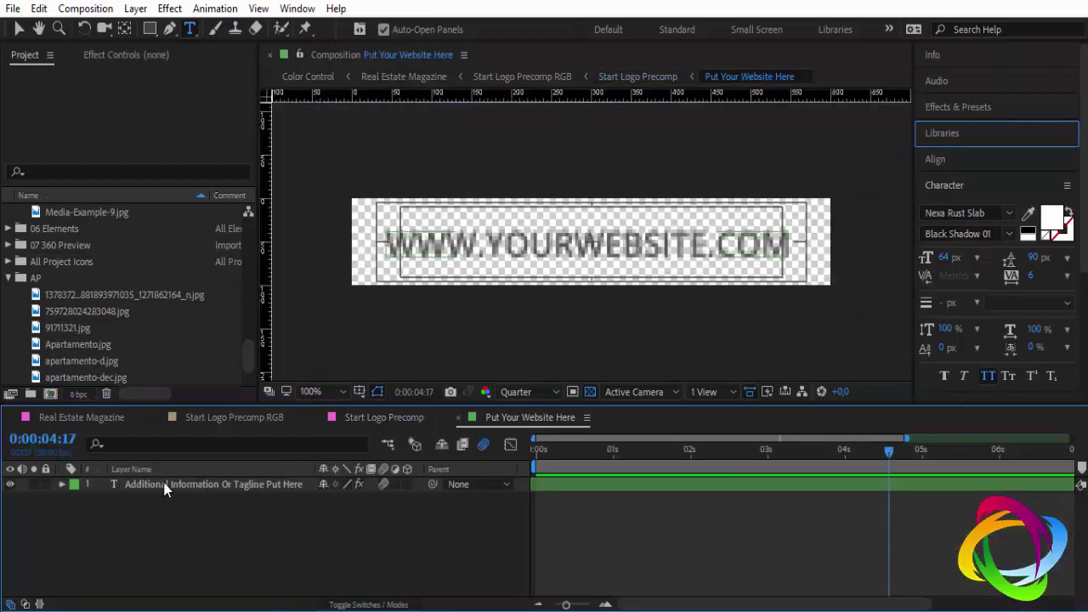
click(456, 418)
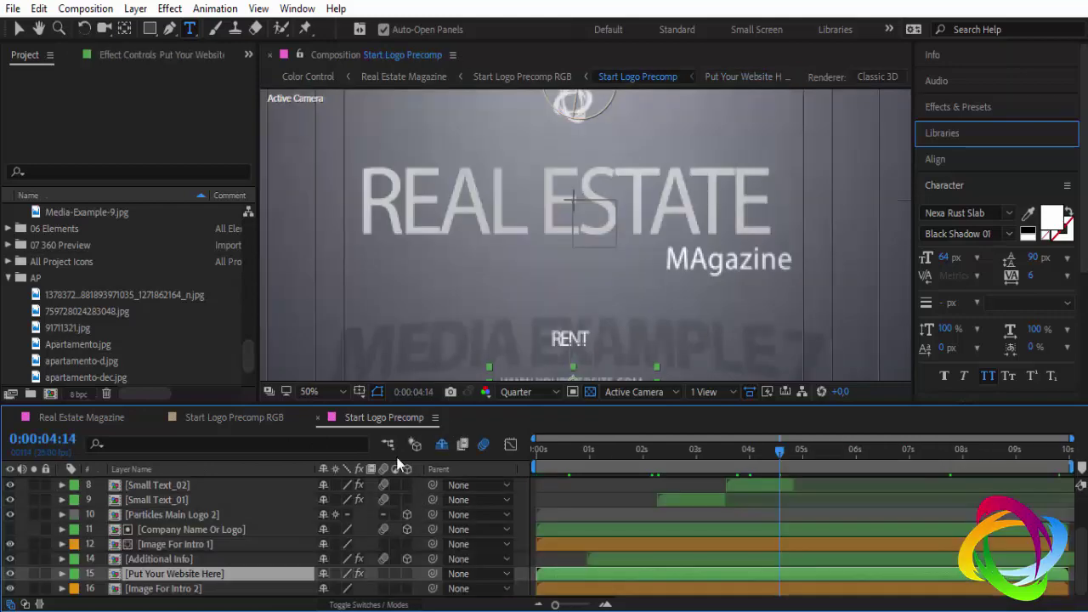
double_click(177, 554)
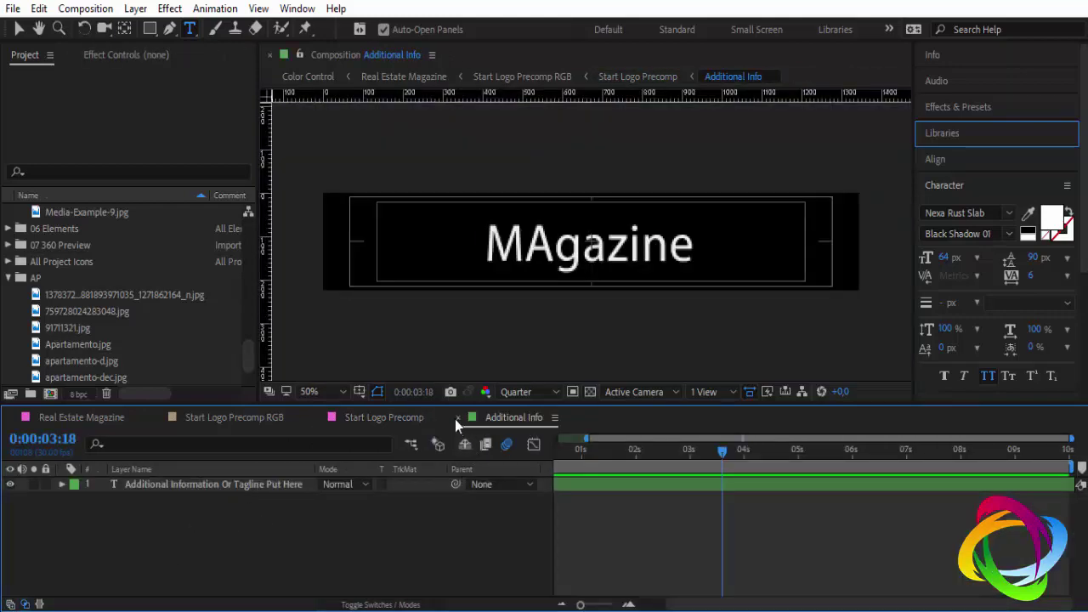
click(456, 418)
double_click(179, 542)
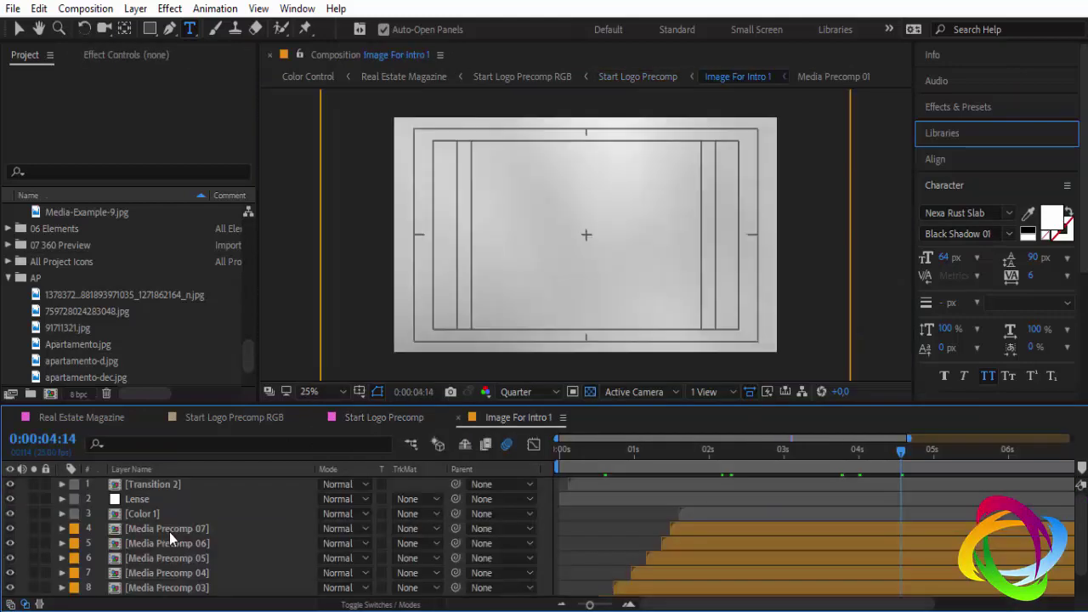
scroll(213, 563, down, 2)
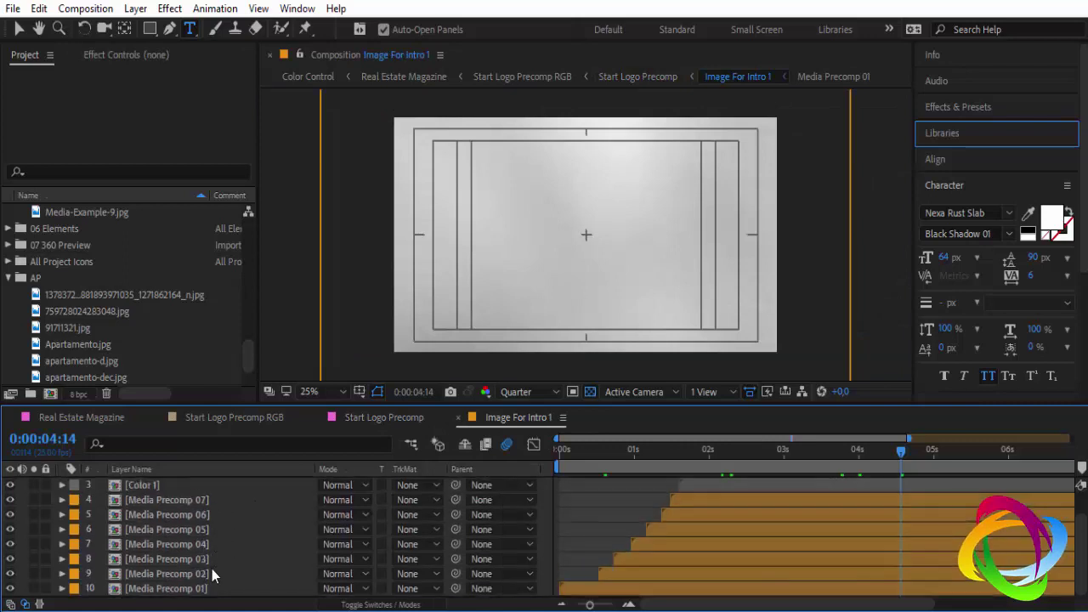
click(201, 587)
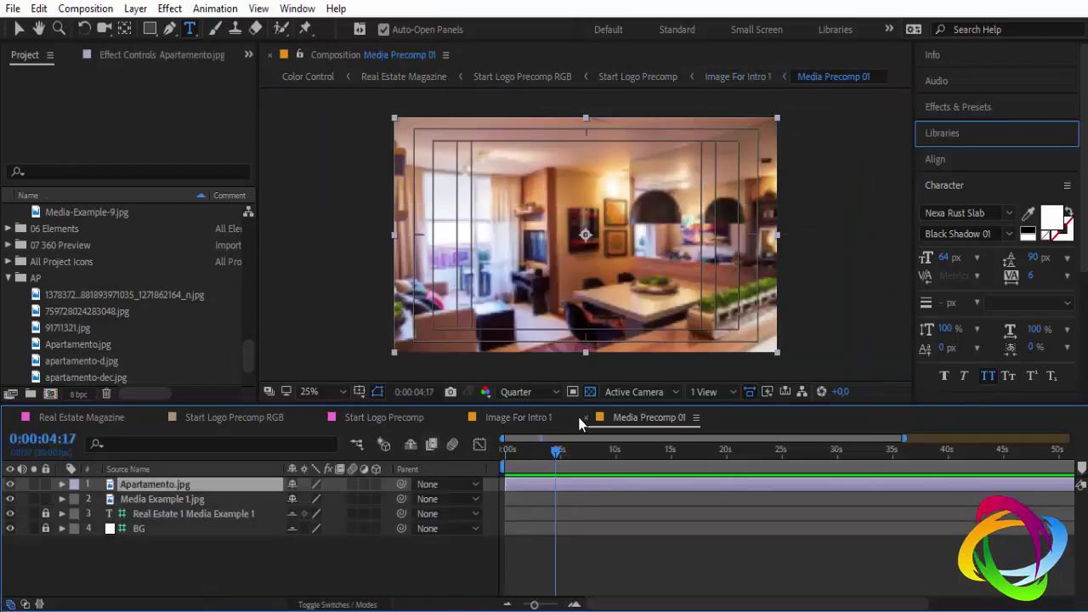
click(583, 418)
click(459, 417)
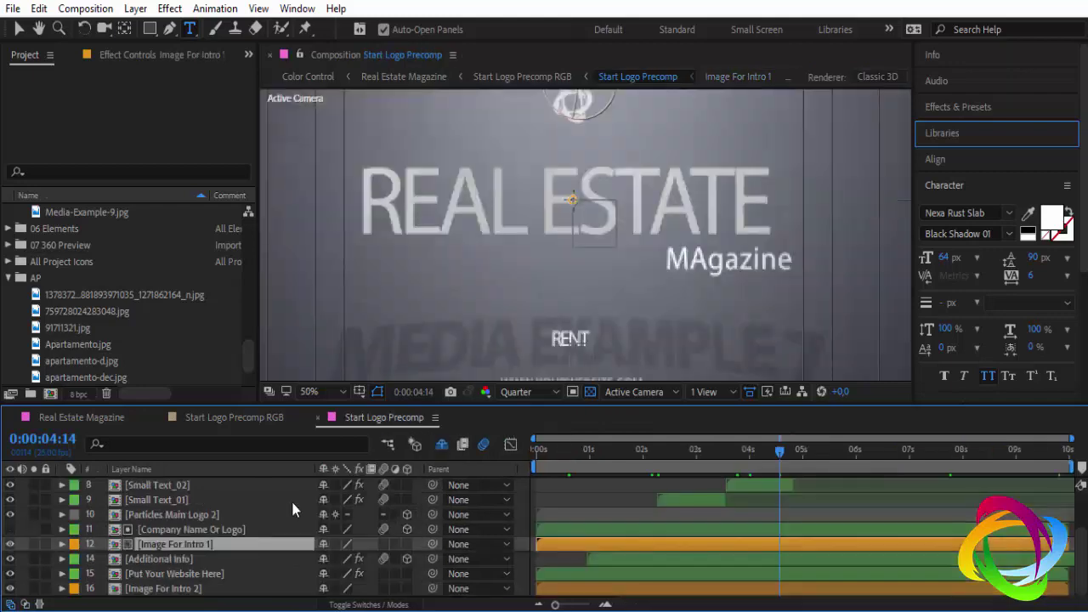
Step: Inspect Particles Main Logo 2, then close back to Start Logo Precomp RGB
scroll(201, 521, down, 2)
double_click(192, 557)
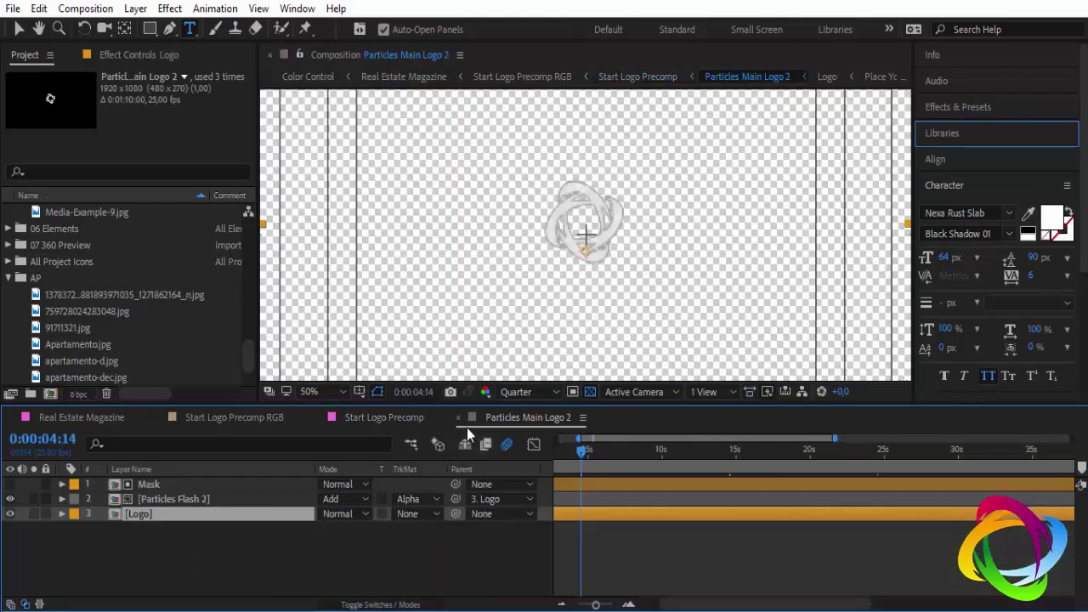
click(458, 418)
click(318, 418)
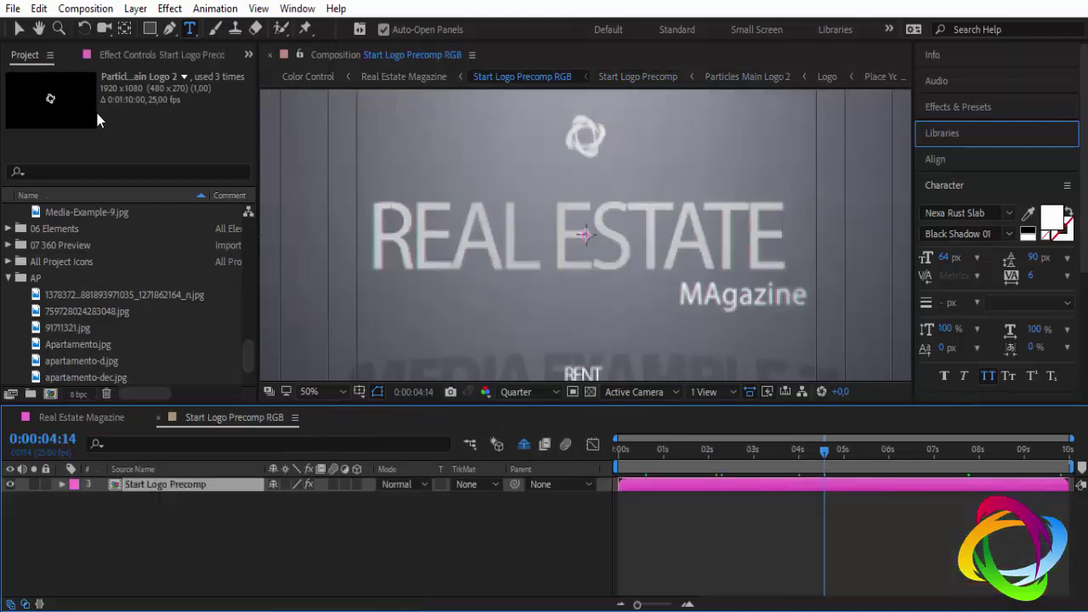
Step: Save the project as Real Estate Magazine VH (converted) on the desktop (Área de Trabalho)
click(12, 9)
mouse_move(61, 174)
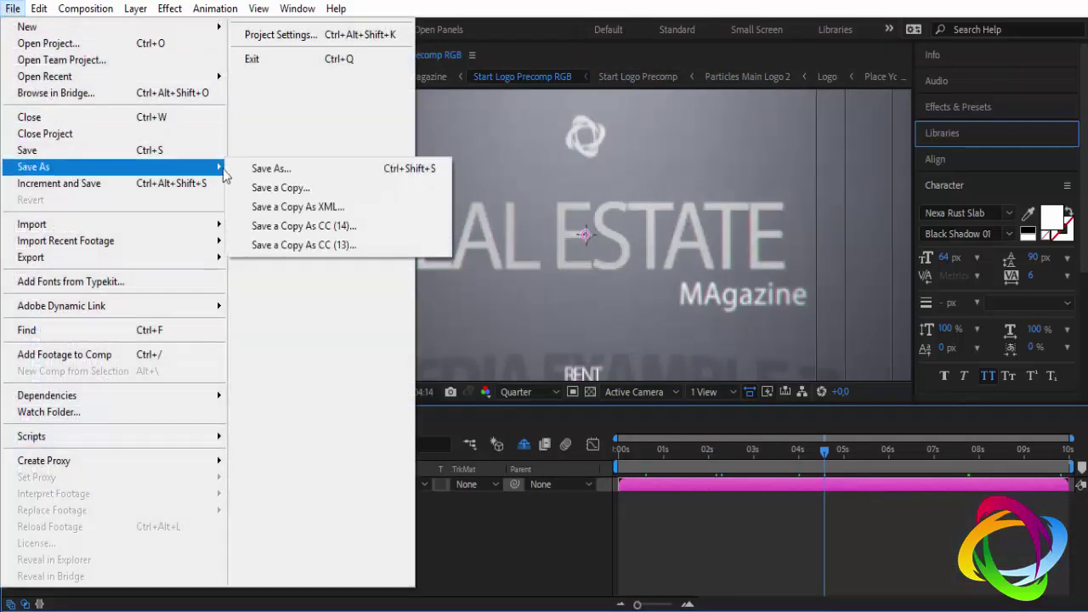
click(276, 169)
click(62, 143)
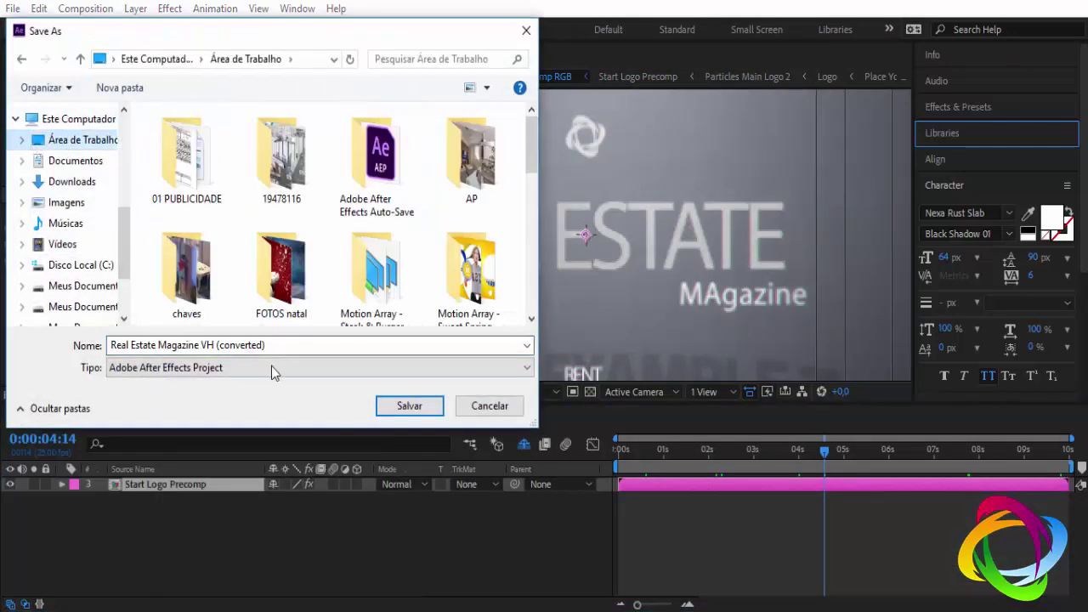
click(411, 405)
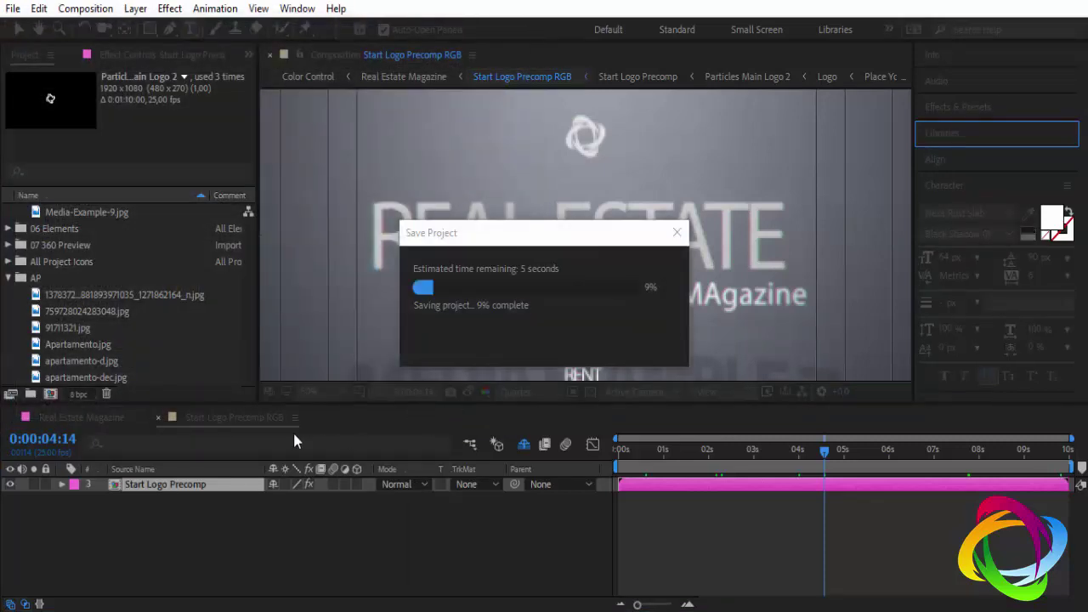
Step: Go from Real Estate Magazine through Real Estate Promo and Promo 2 [Edit Here] into Header Text Line 1
click(158, 417)
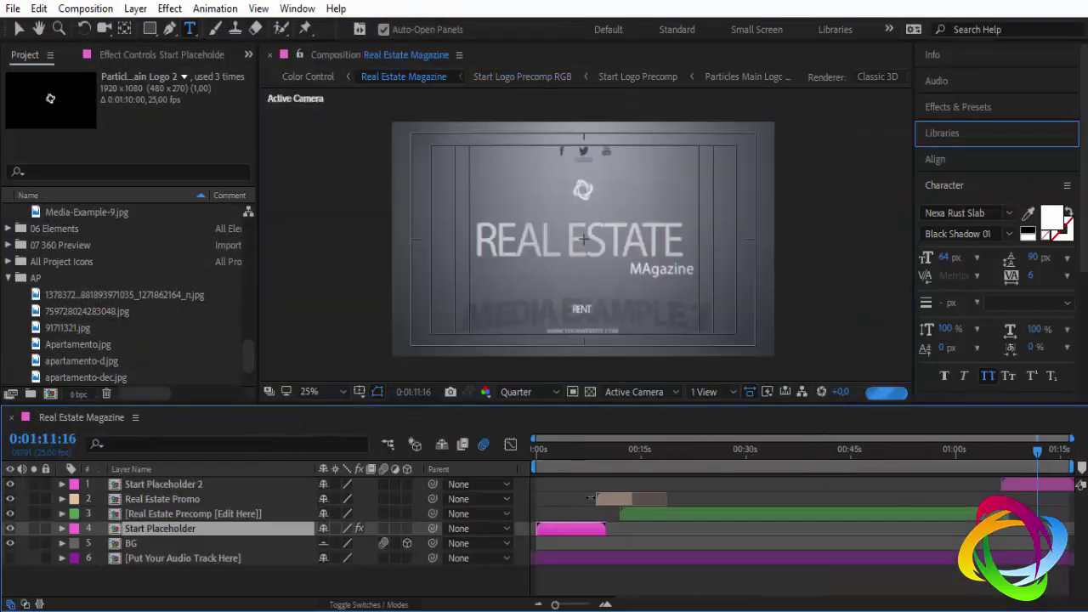
drag(564, 459, 605, 474)
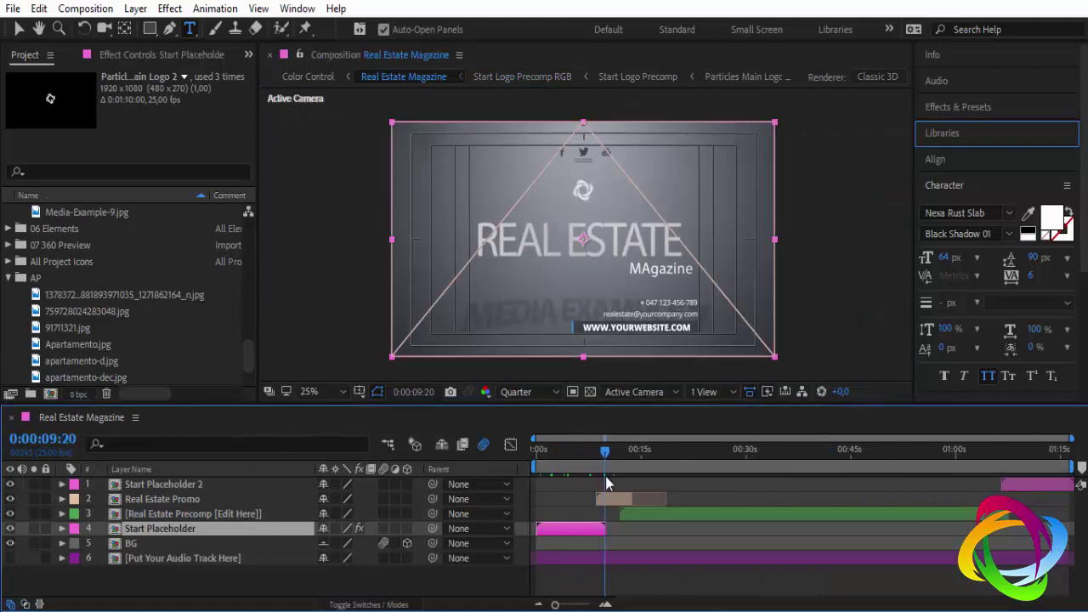
click(612, 500)
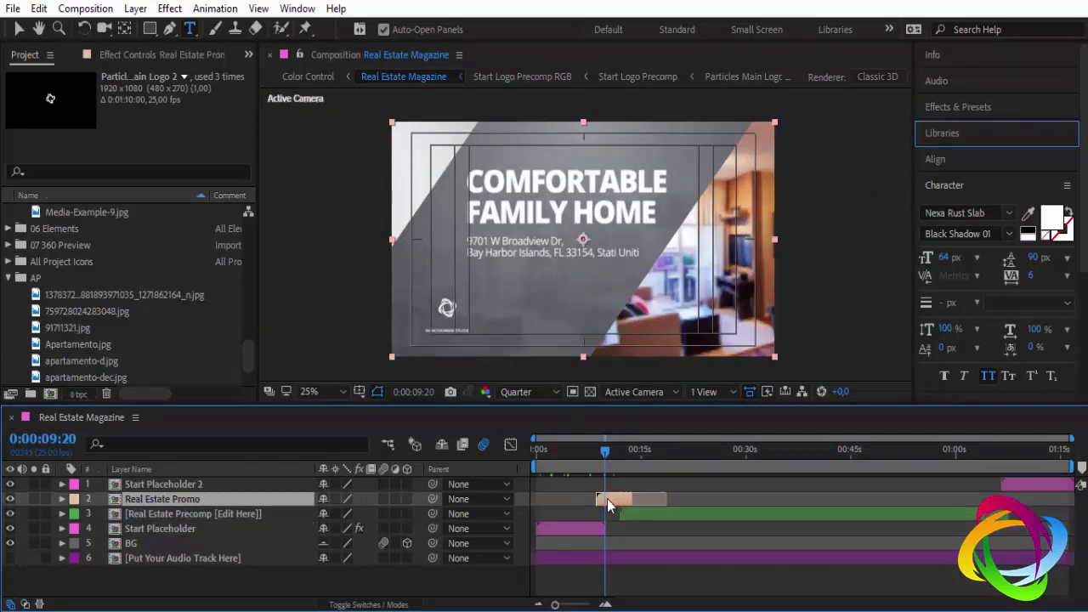
double_click(179, 498)
double_click(176, 495)
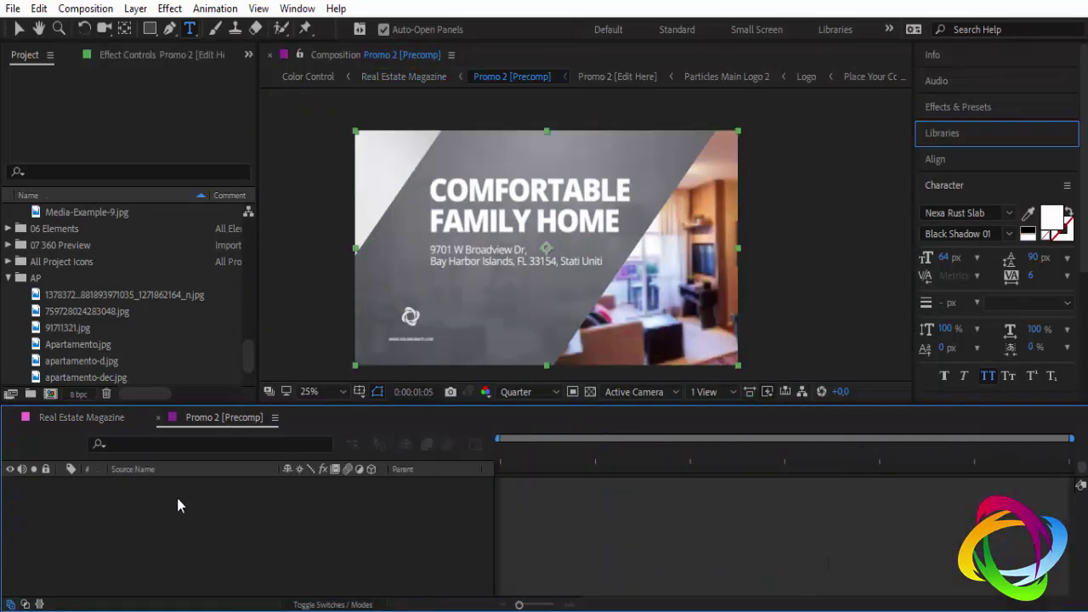
double_click(188, 513)
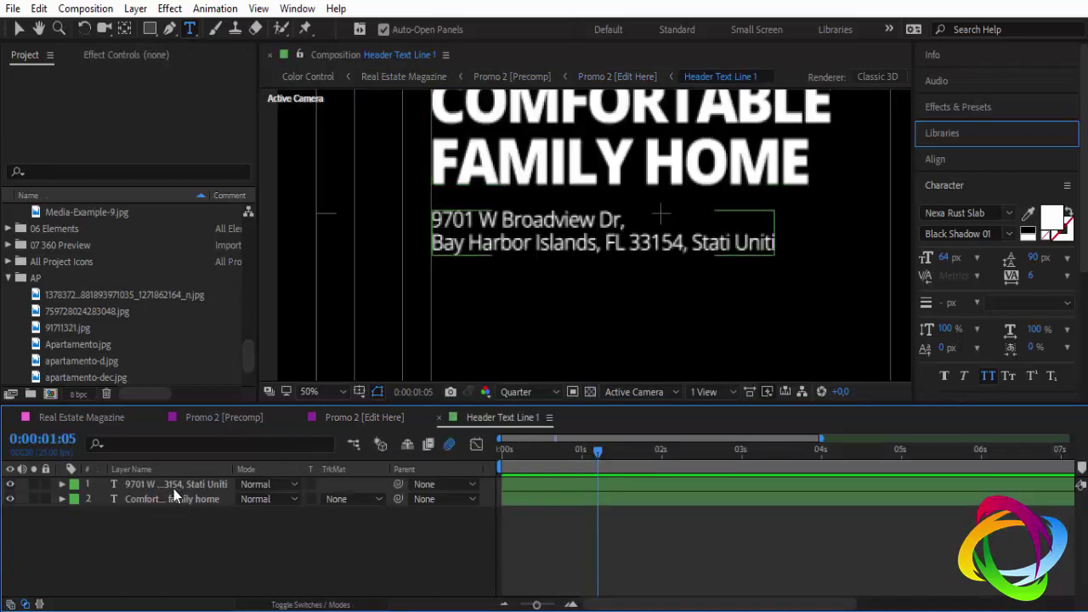
double_click(174, 487)
Step: Replace the word COMFORTABLE in the headline with a person's name
click(171, 501)
double_click(171, 500)
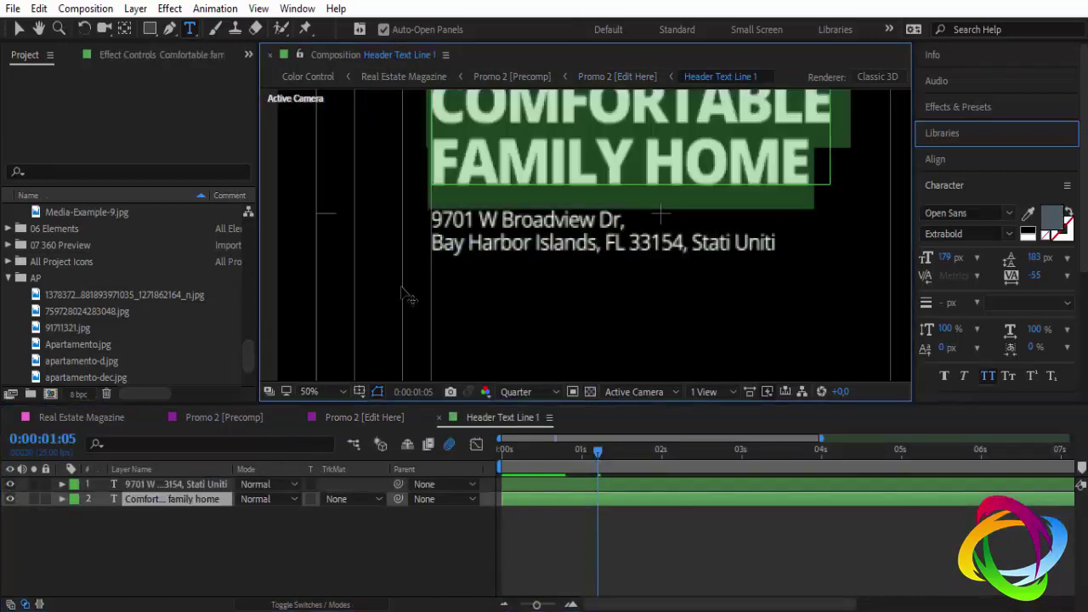
scroll(408, 296, up, 2)
scroll(408, 296, down, 4)
click(544, 170)
double_click(546, 169)
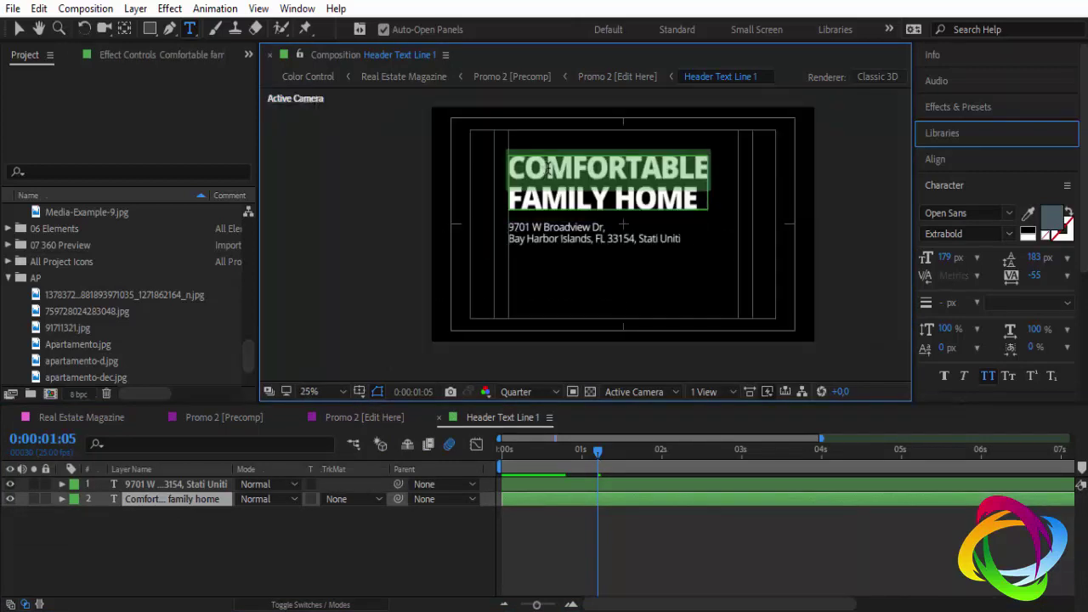
text(H)
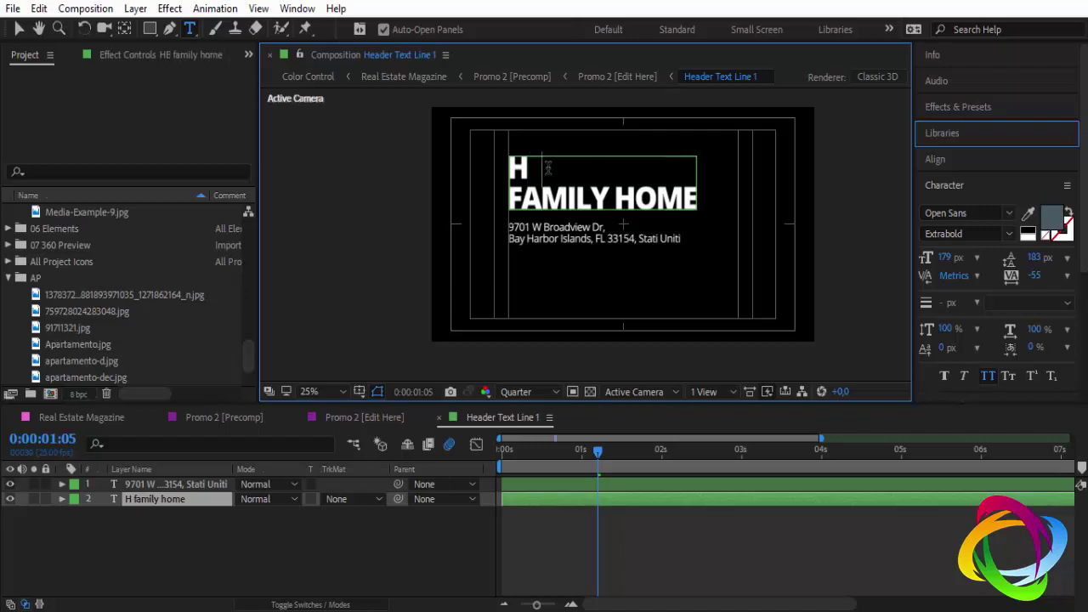
text(ELIO REIS)
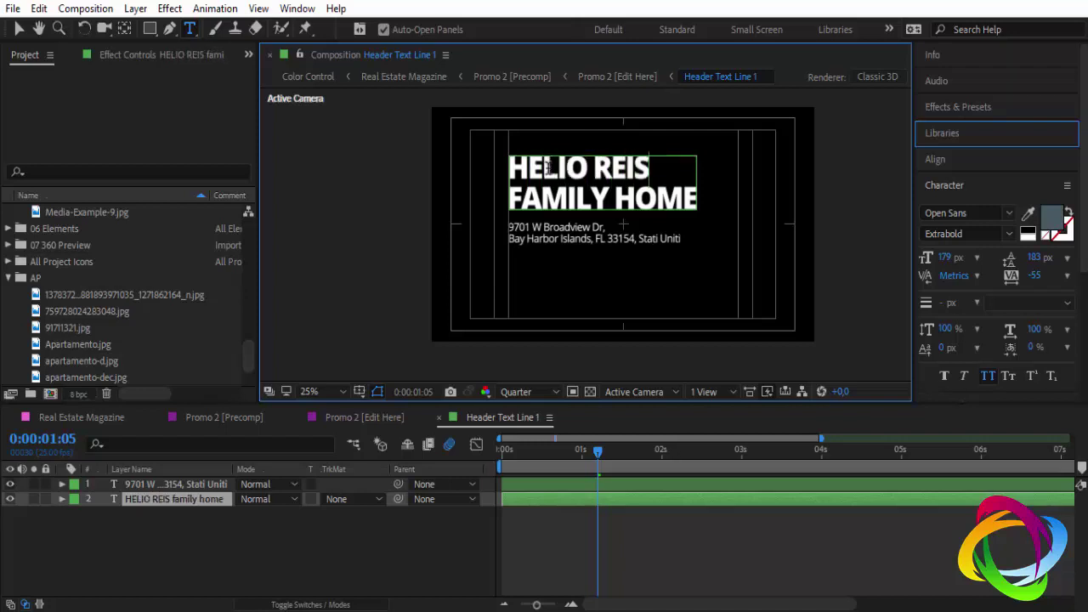
Step: Change the FAMILY HOME line to PHOTOEMBRANCO and return to Promo 2 [Edit Here]
triple_click(607, 202)
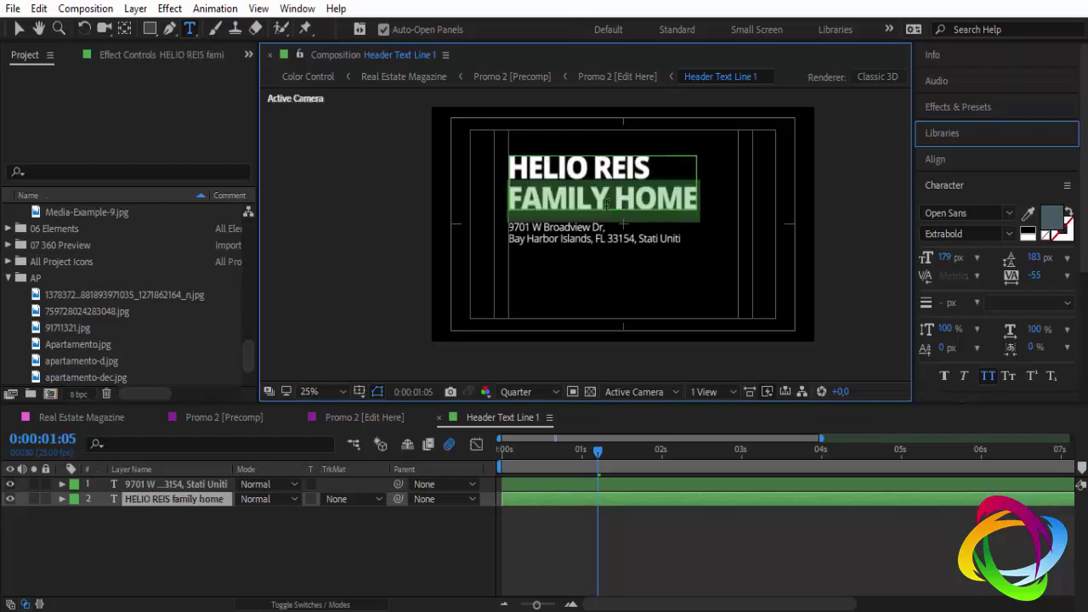
text(PHOT)
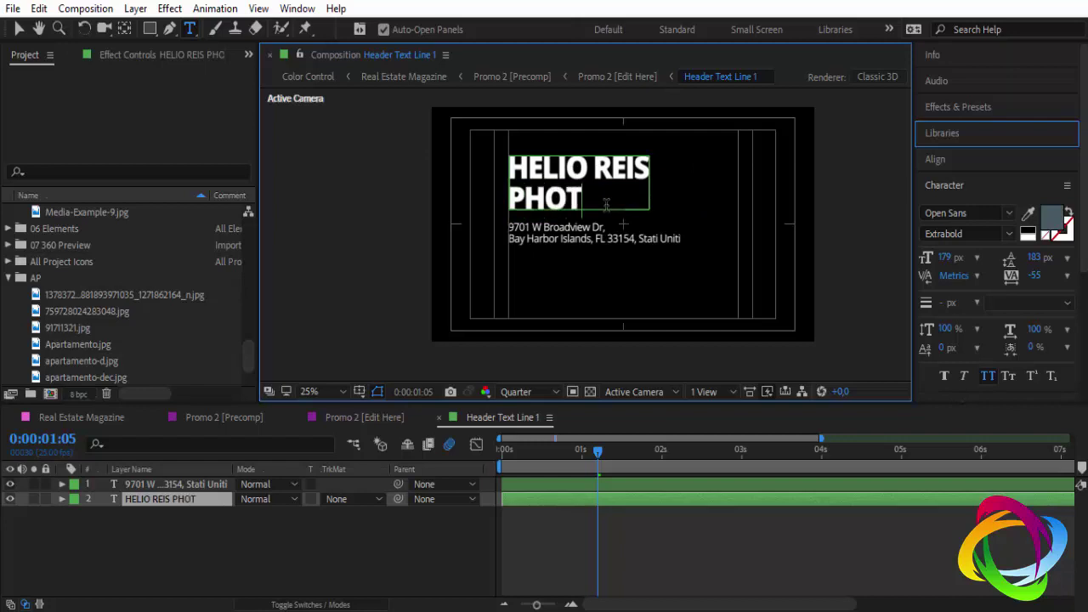
text(OEMBRA)
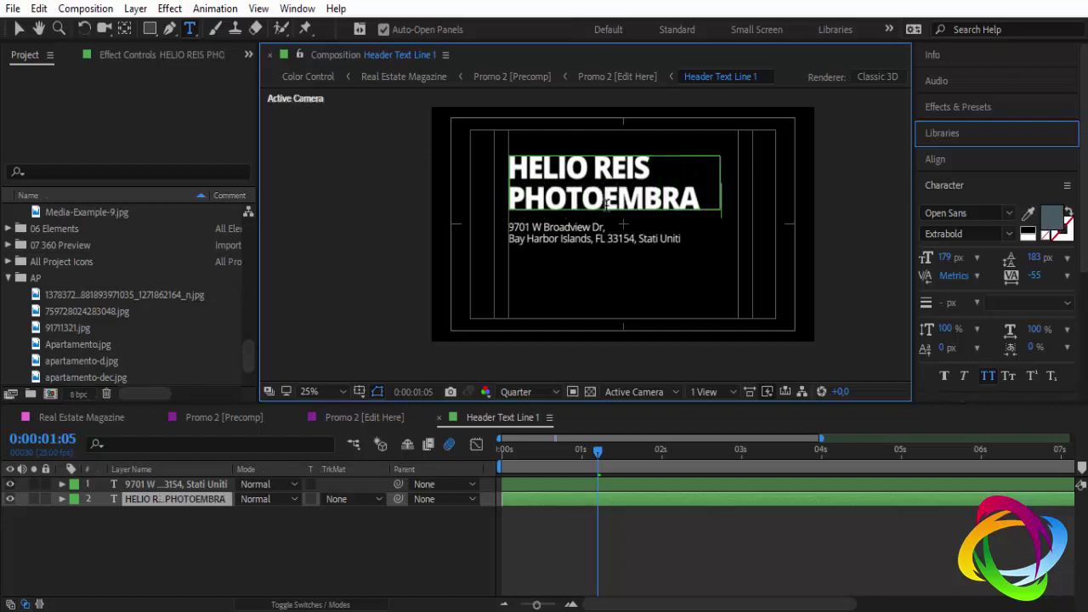
text(NCO)
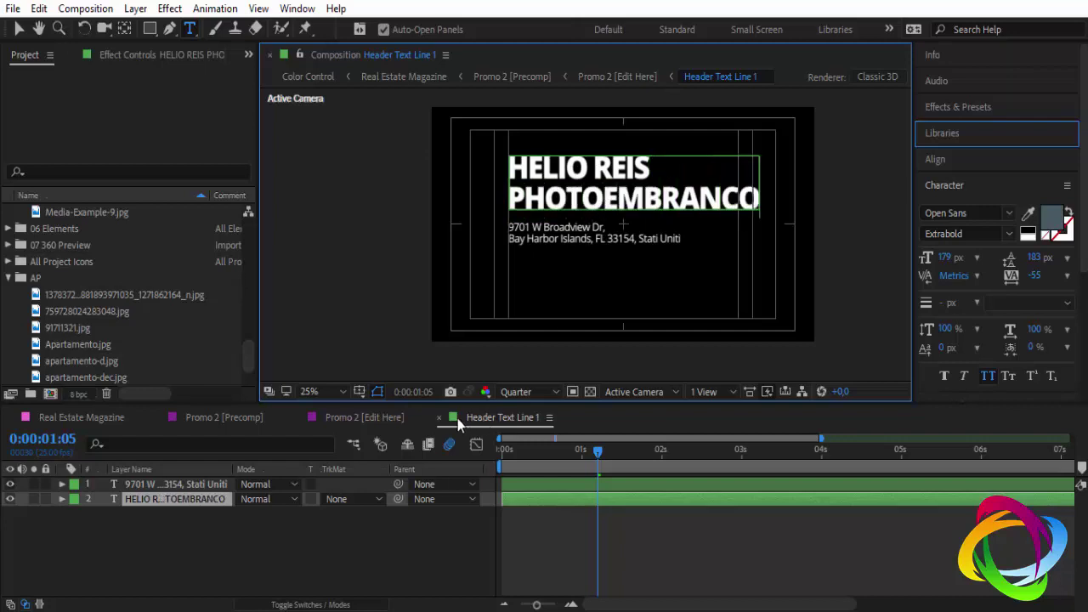
click(439, 417)
key(Caps_Lock)
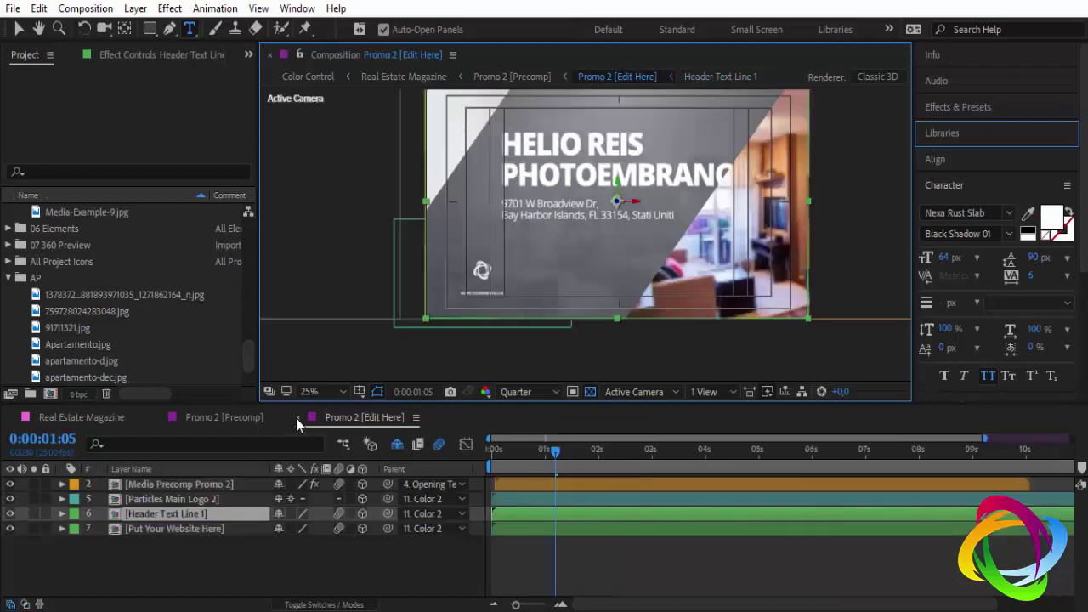
Step: Close the Promo 2 [Edit Here] timeline and collapse the AP folder in the Project panel
click(298, 418)
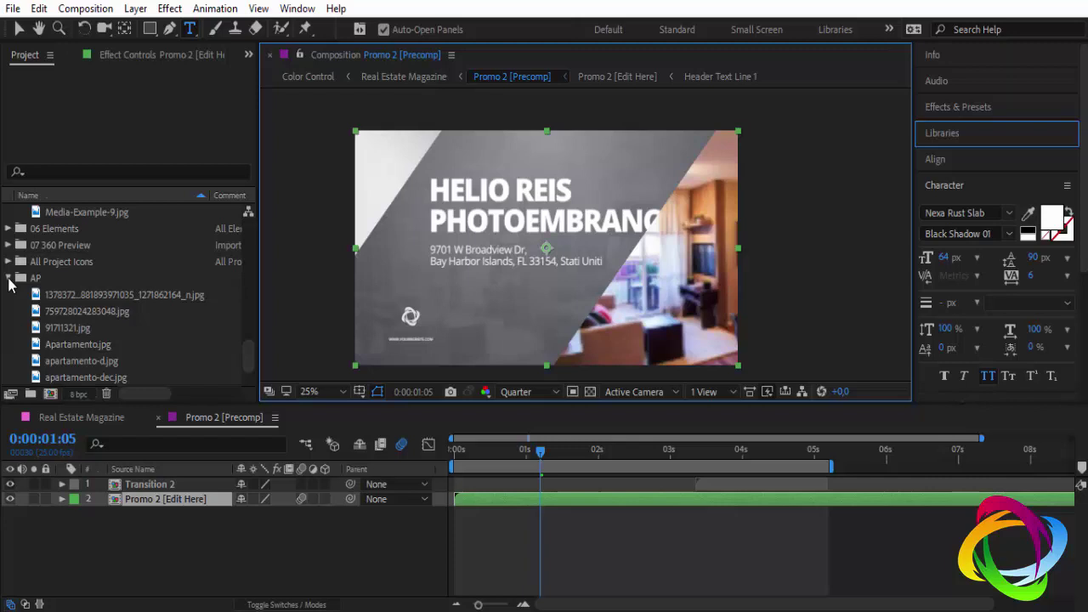
click(9, 278)
scroll(17, 283, up, 5)
scroll(23, 283, up, 3)
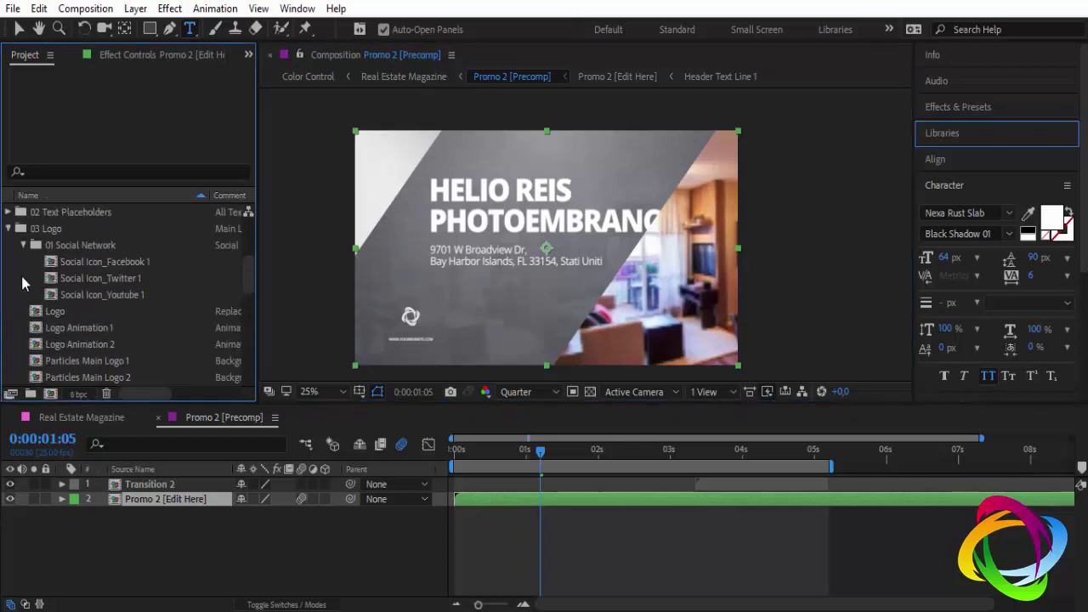
scroll(23, 283, down, 5)
scroll(22, 276, up, 1)
scroll(39, 287, up, 5)
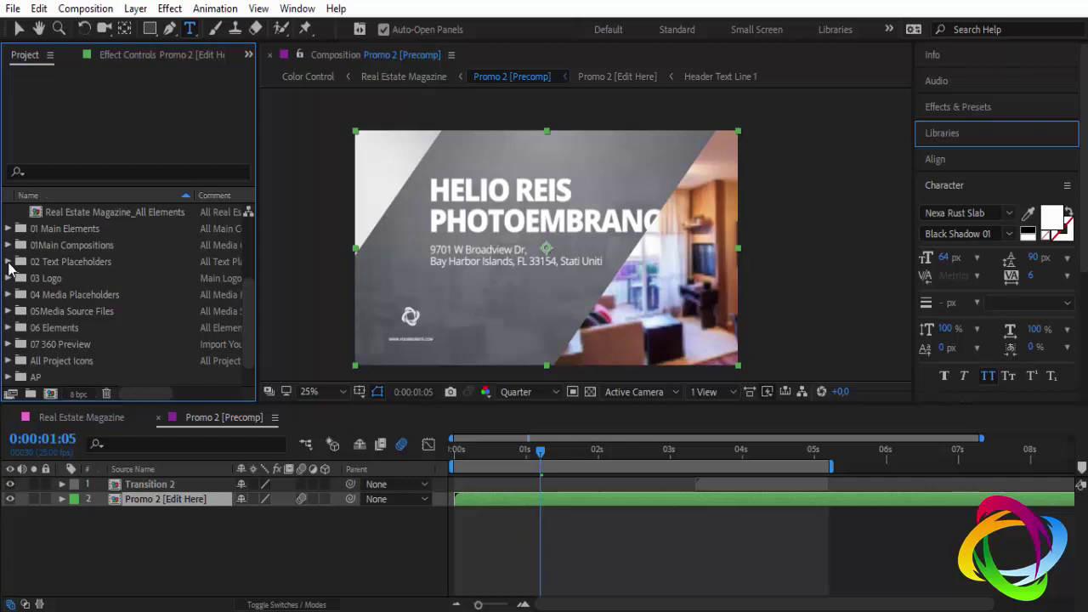
Step: Select 0 Real Estate Icon All In One and move the current time to 0:00:01:10
scroll(17, 296, up, 2)
scroll(18, 298, up, 2)
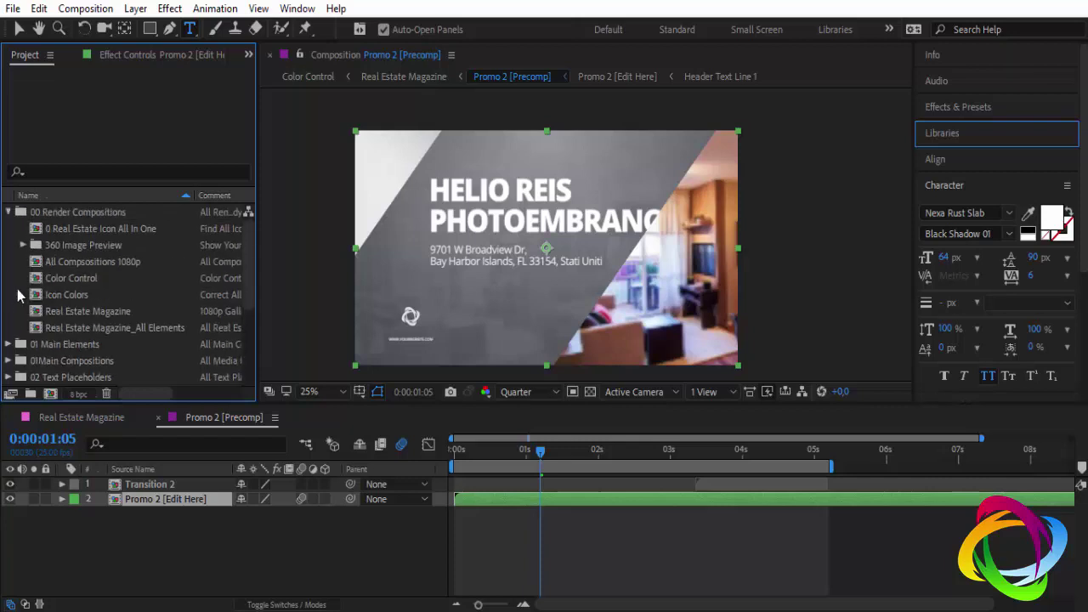
click(77, 227)
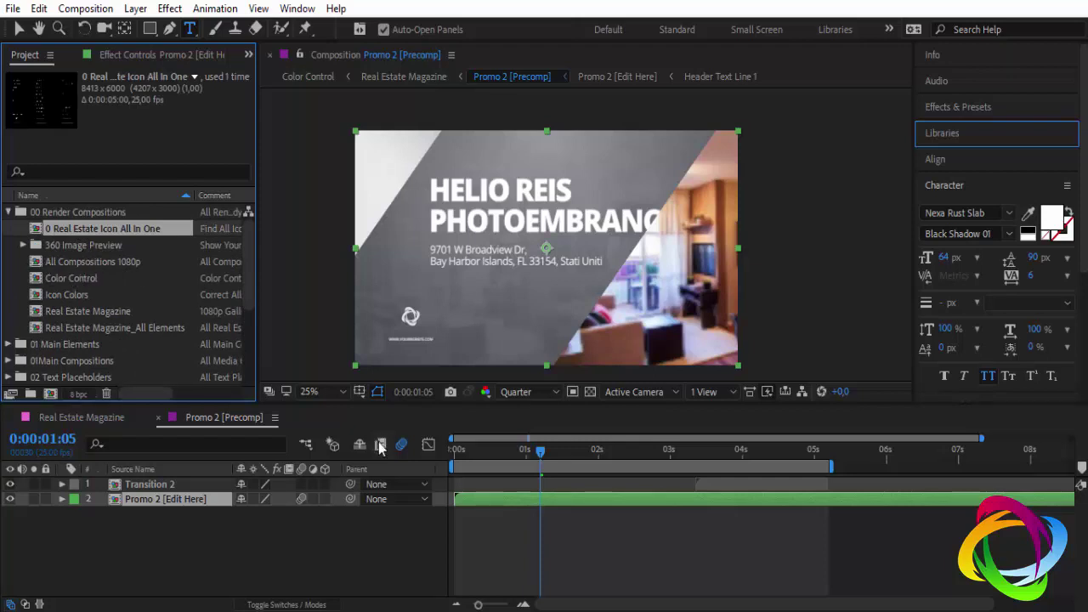
drag(538, 463, 554, 458)
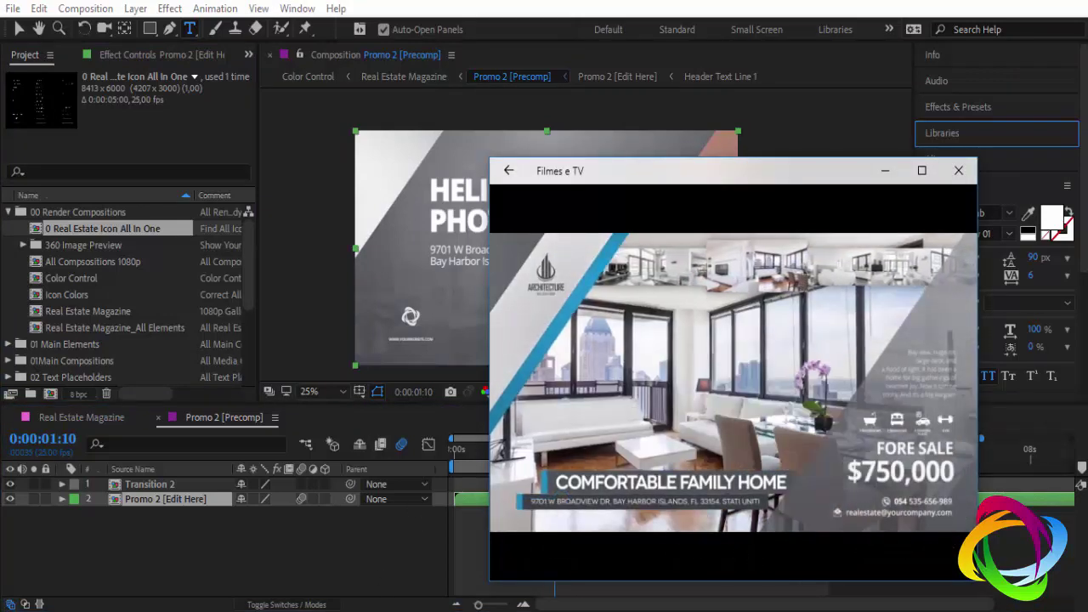
Step: Pause the original real estate template preview playing in Filmes e TV
mouse_move(735, 549)
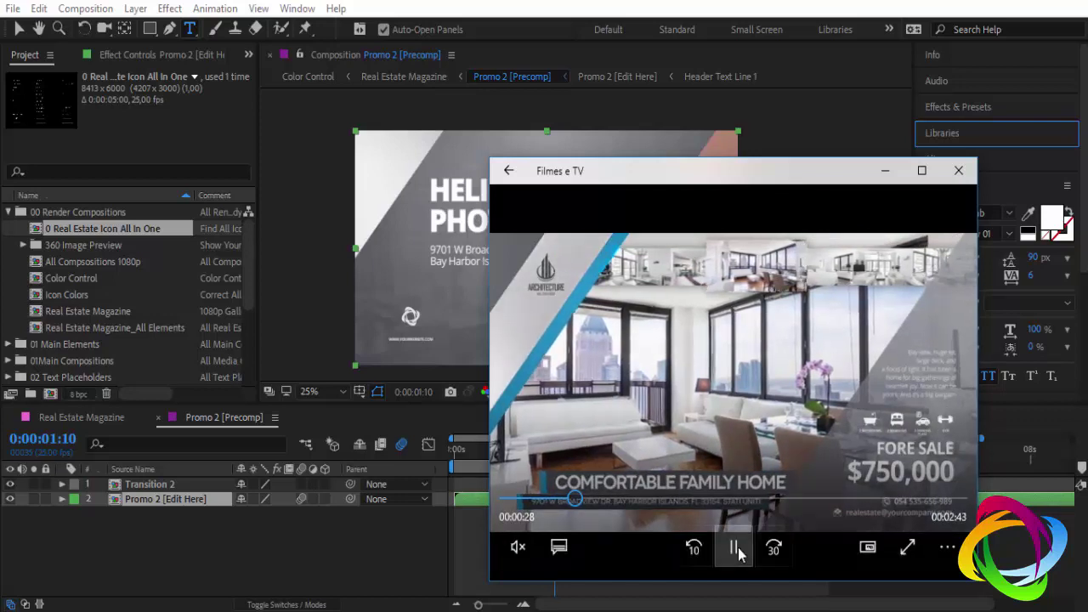
click(736, 551)
Step: Back in After Effects, jump to 0:00:03:10 and close the Promo 2 [Precomp] tab
click(201, 533)
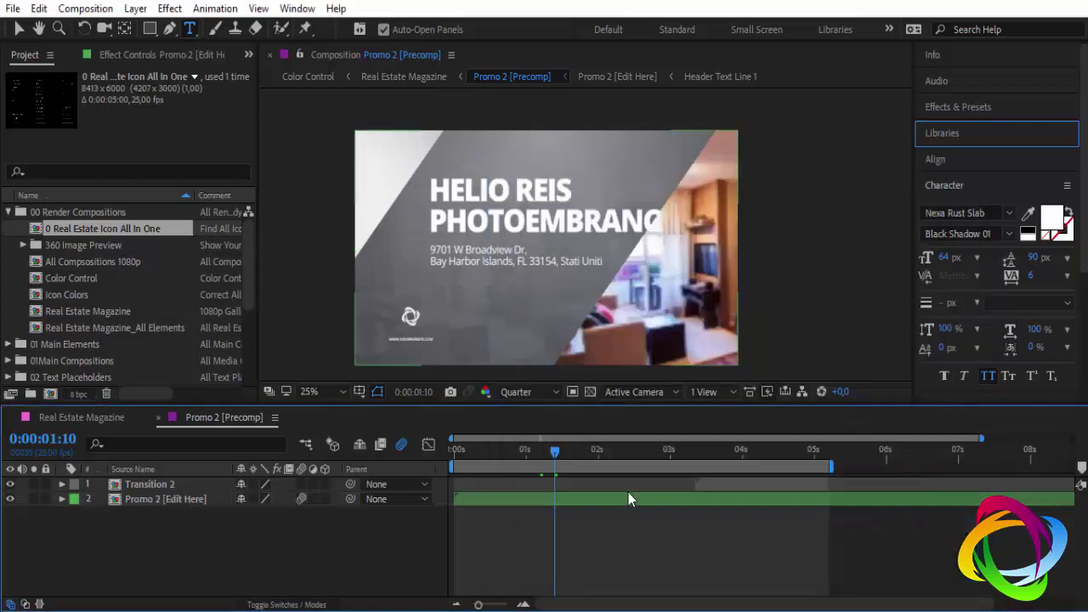
click(699, 454)
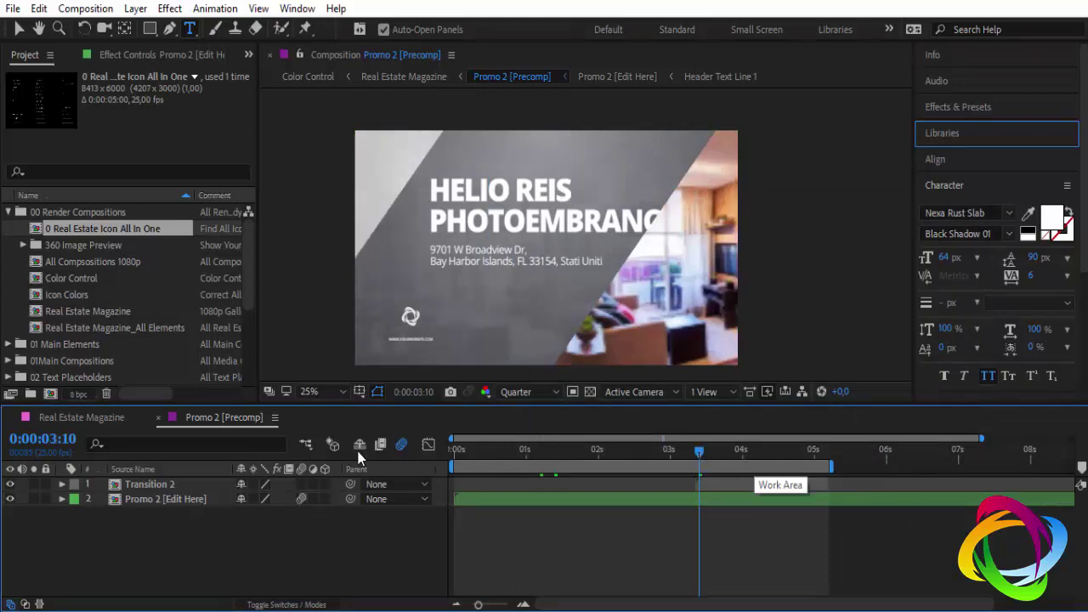
click(158, 418)
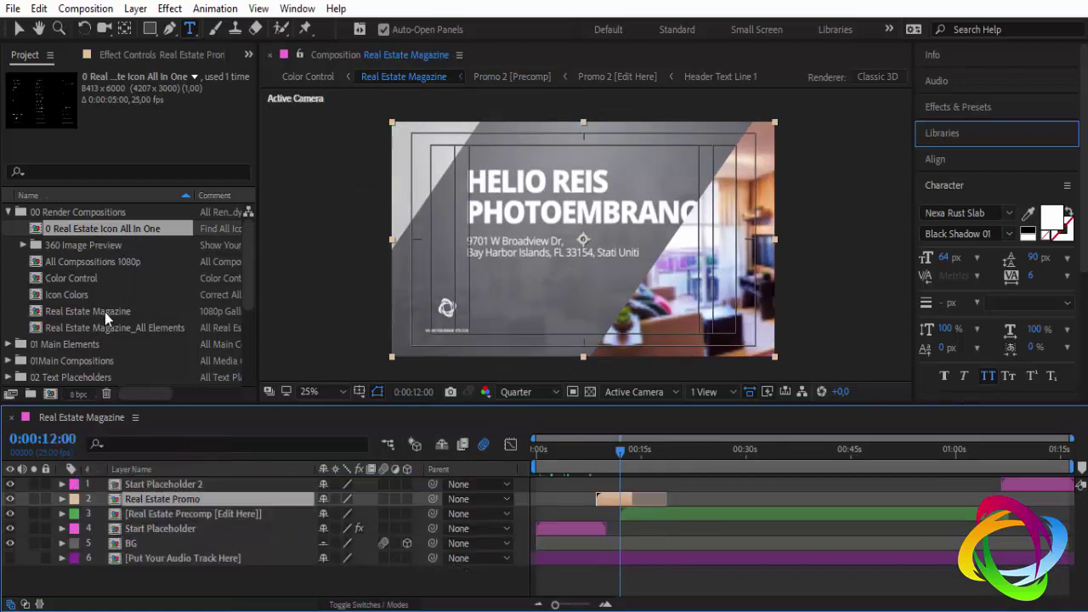
Step: Open the Real Estate Magazine composition and bring up the Composition menu
click(100, 313)
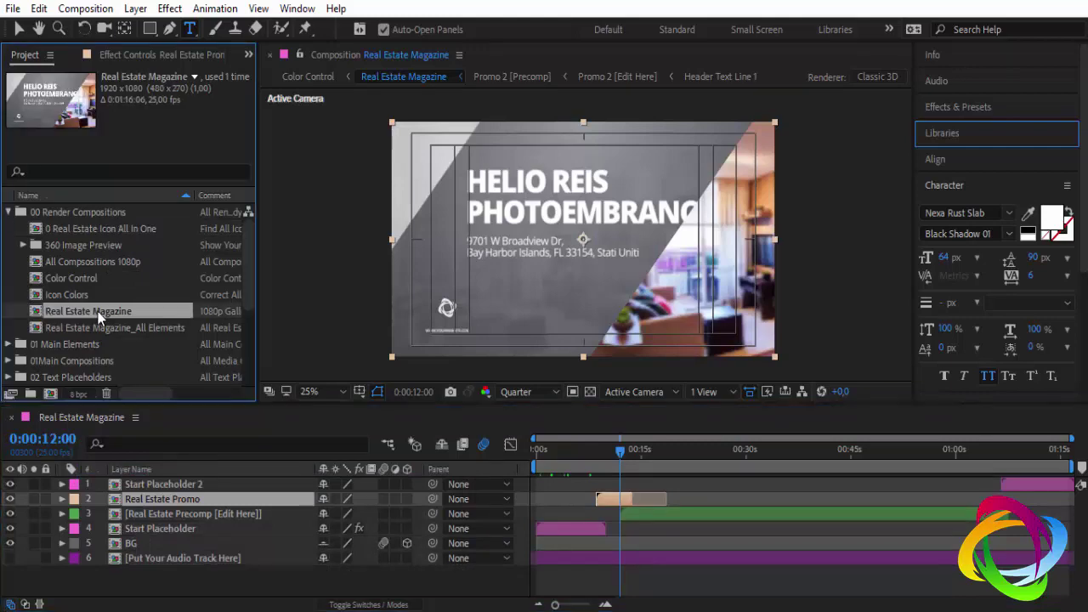
double_click(101, 313)
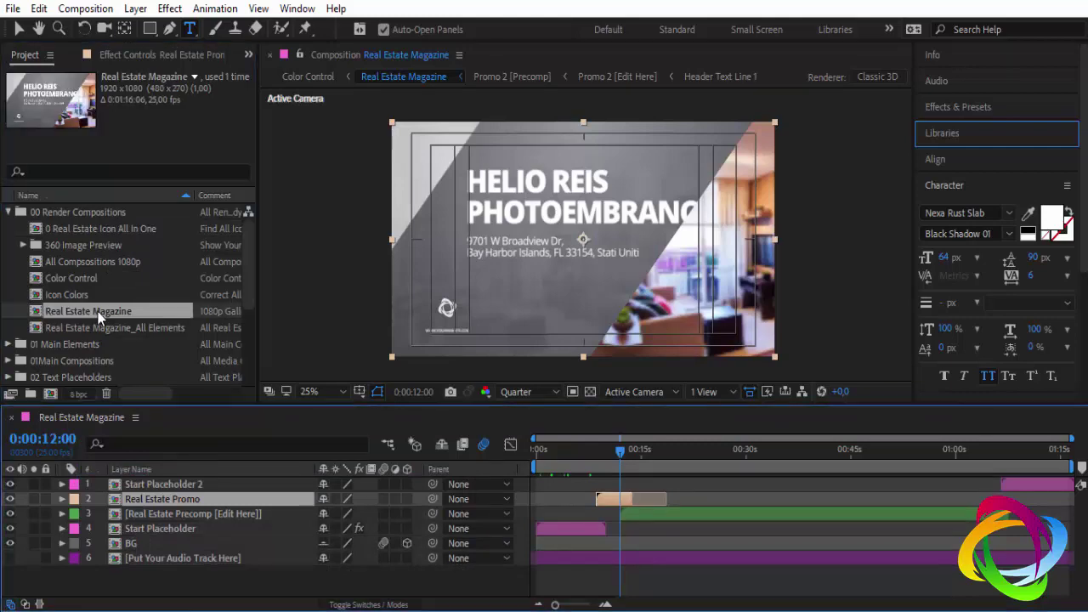
click(85, 8)
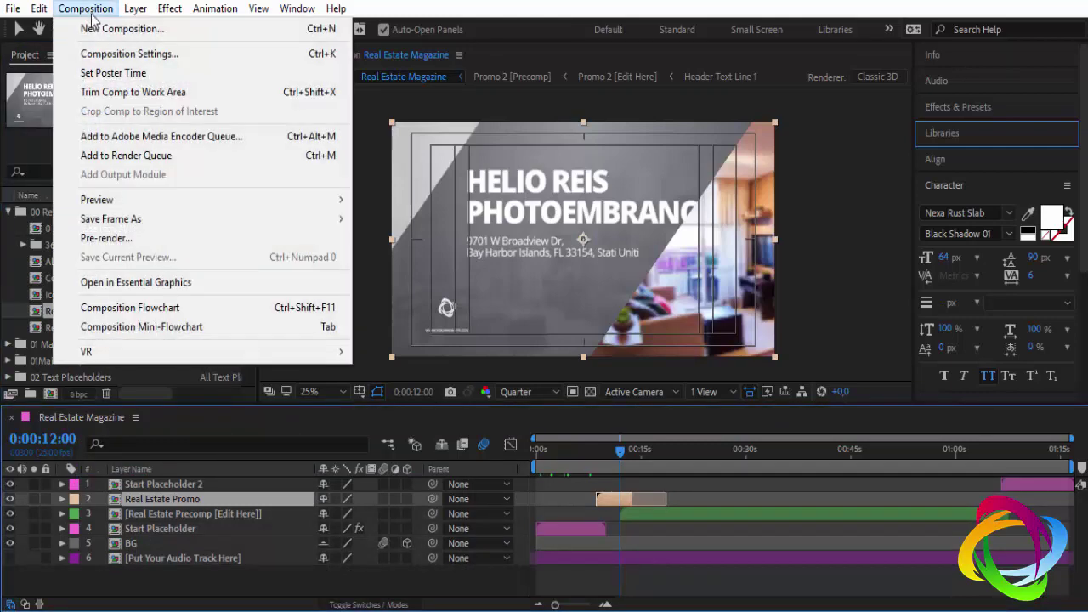
Step: Add Real Estate Magazine to the Render Queue with QuickTime as the output format
click(133, 157)
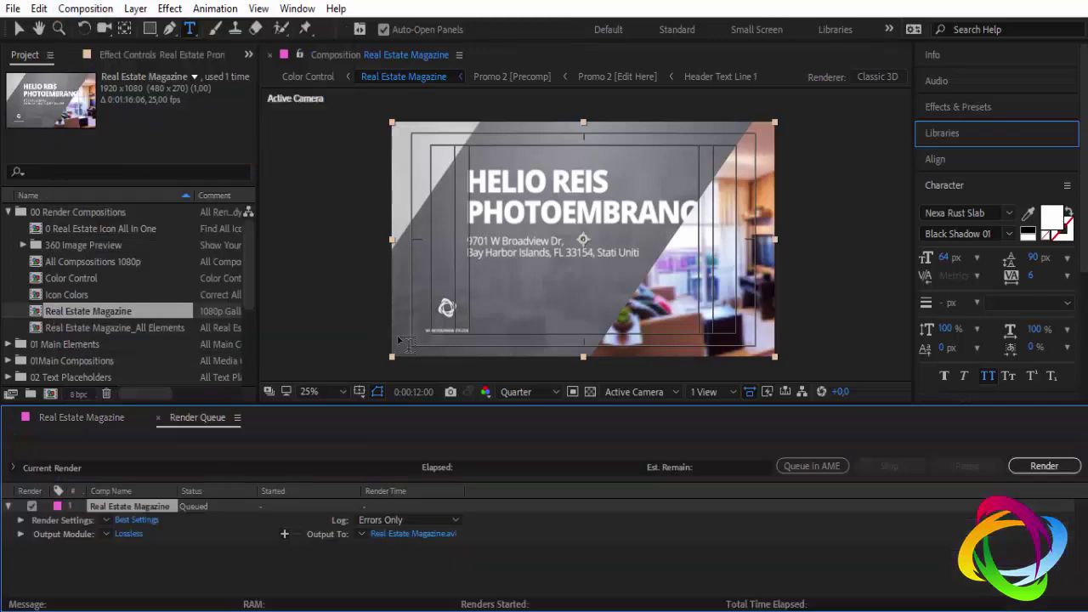
click(129, 534)
click(366, 101)
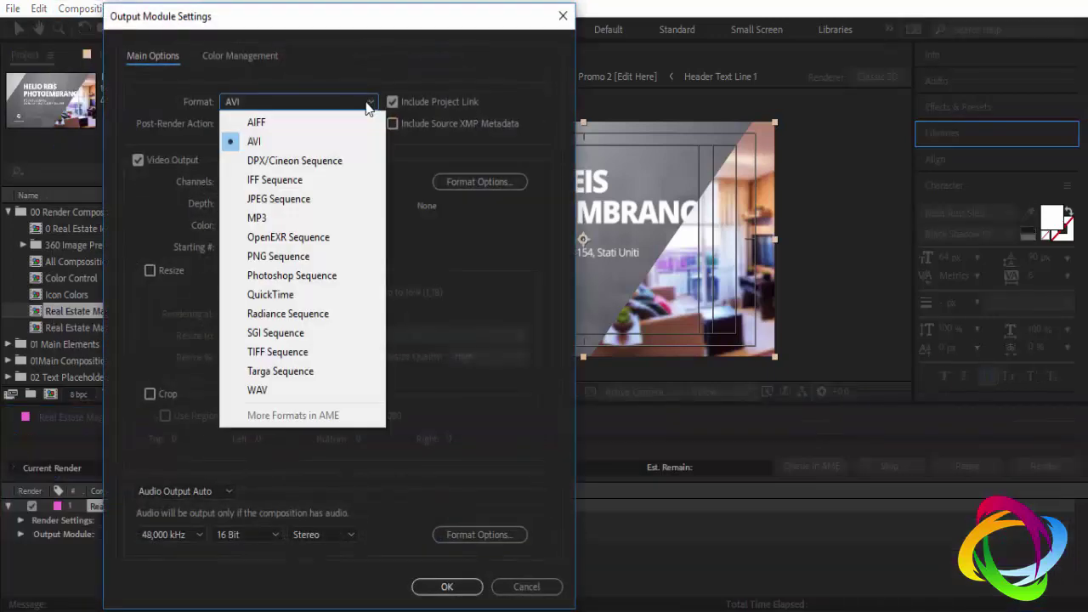
click(270, 294)
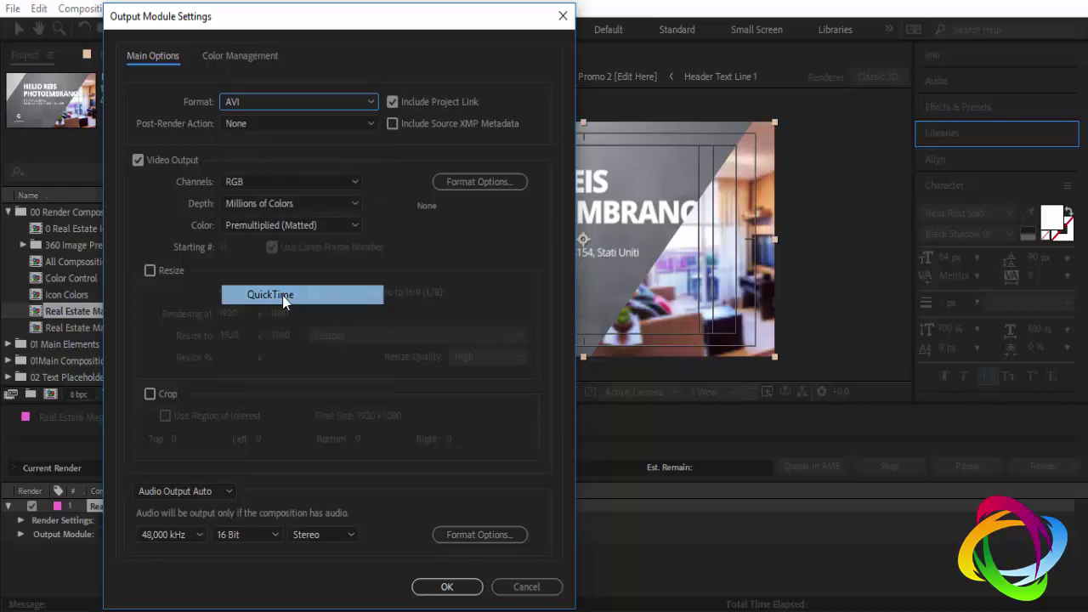
click(443, 587)
Step: Save the output as Real Estate Magazine.mov on the desktop (Área de Trabalho) and start rendering
click(392, 533)
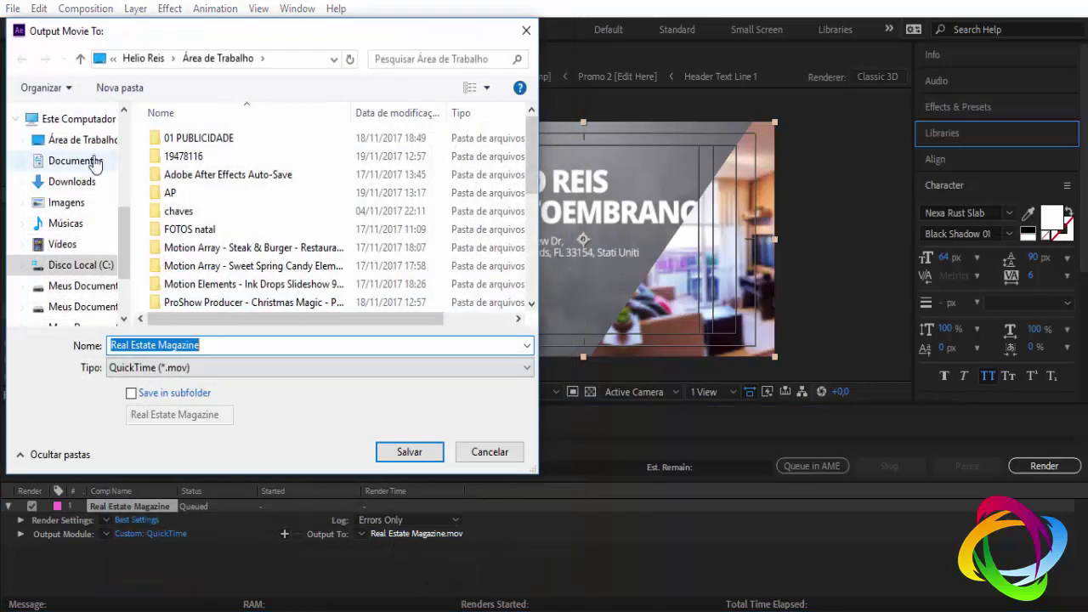
click(93, 139)
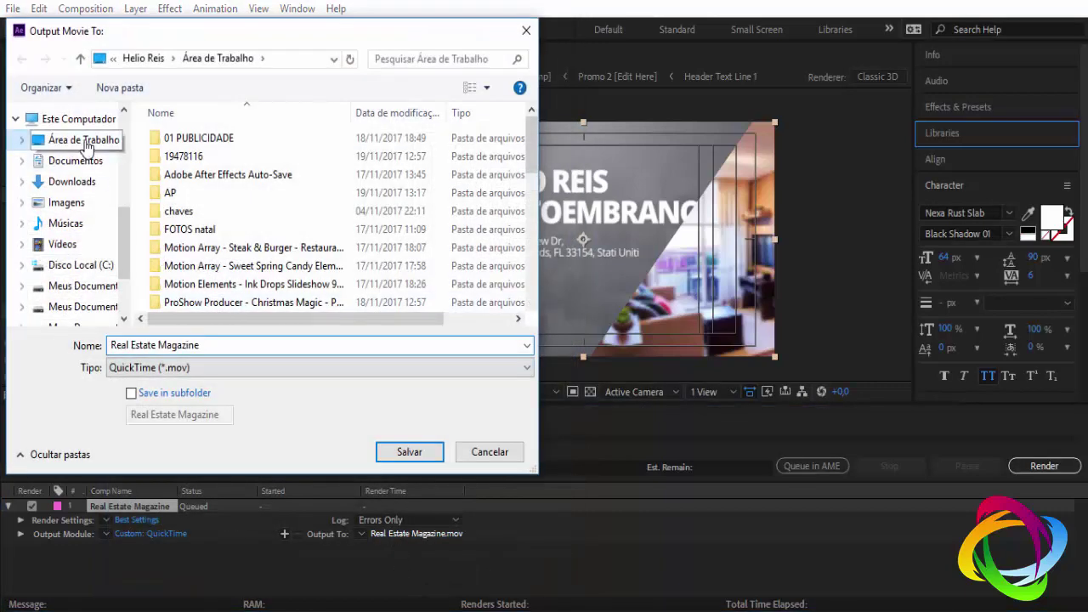
click(409, 453)
click(1042, 466)
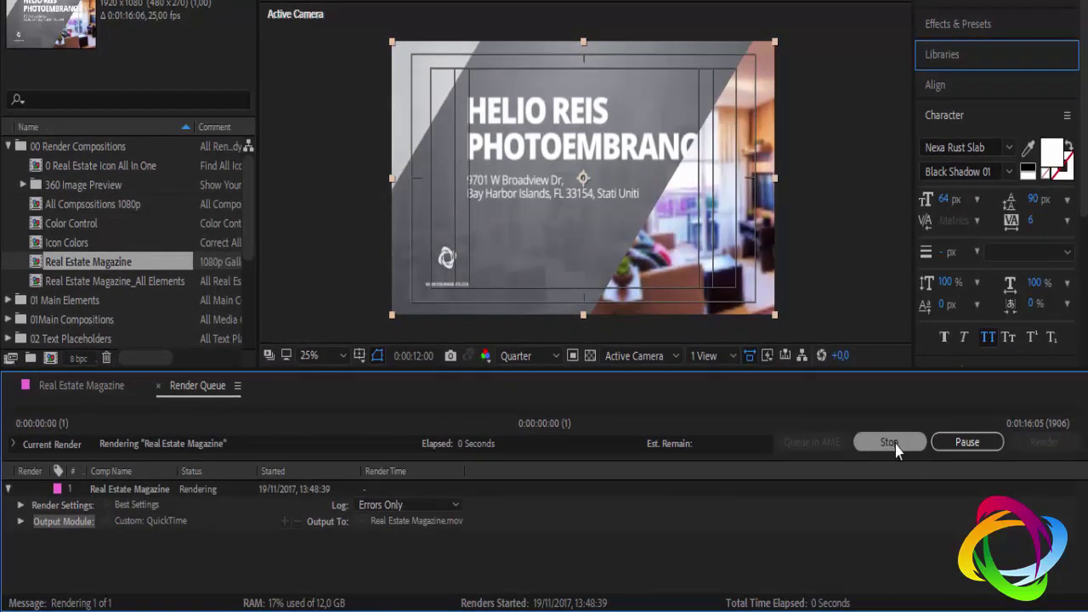
Step: Stop the running Real Estate Magazine.mov render in the Render Queue panel
click(892, 443)
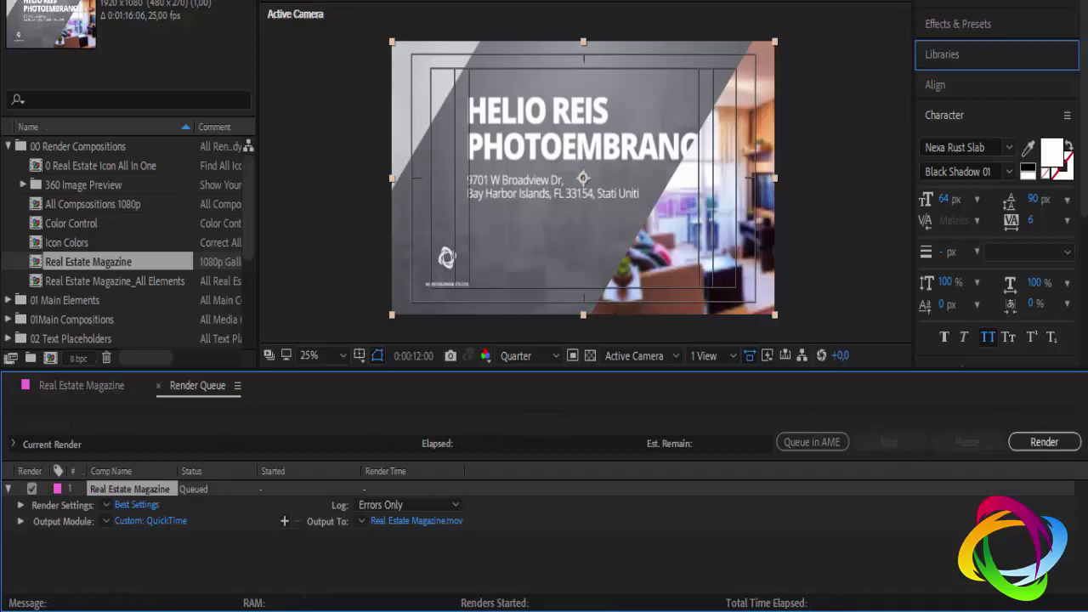